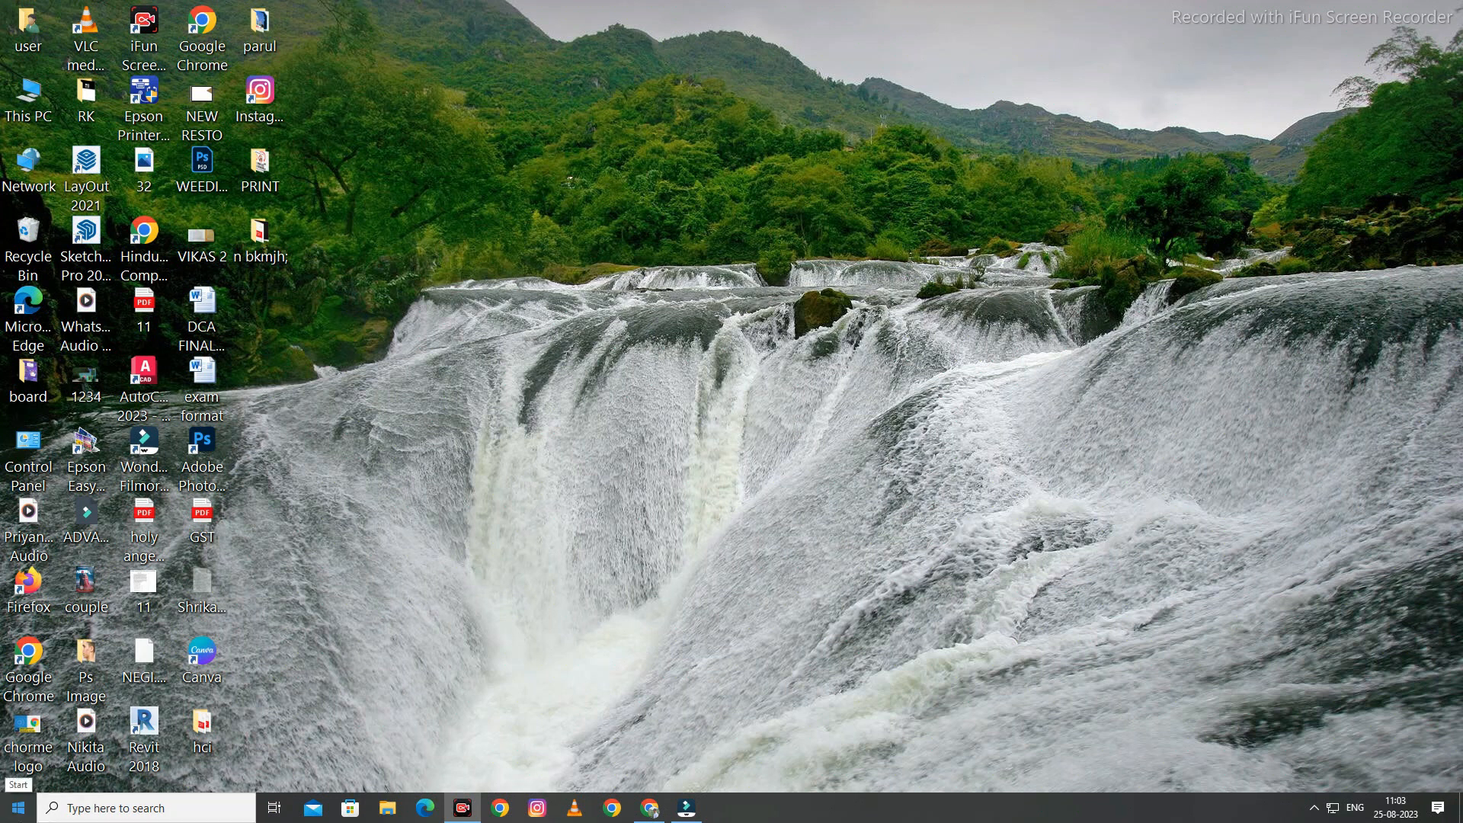
- Search the system for "micr", launch Microsoft Word 2010 and close it again
click(19, 807)
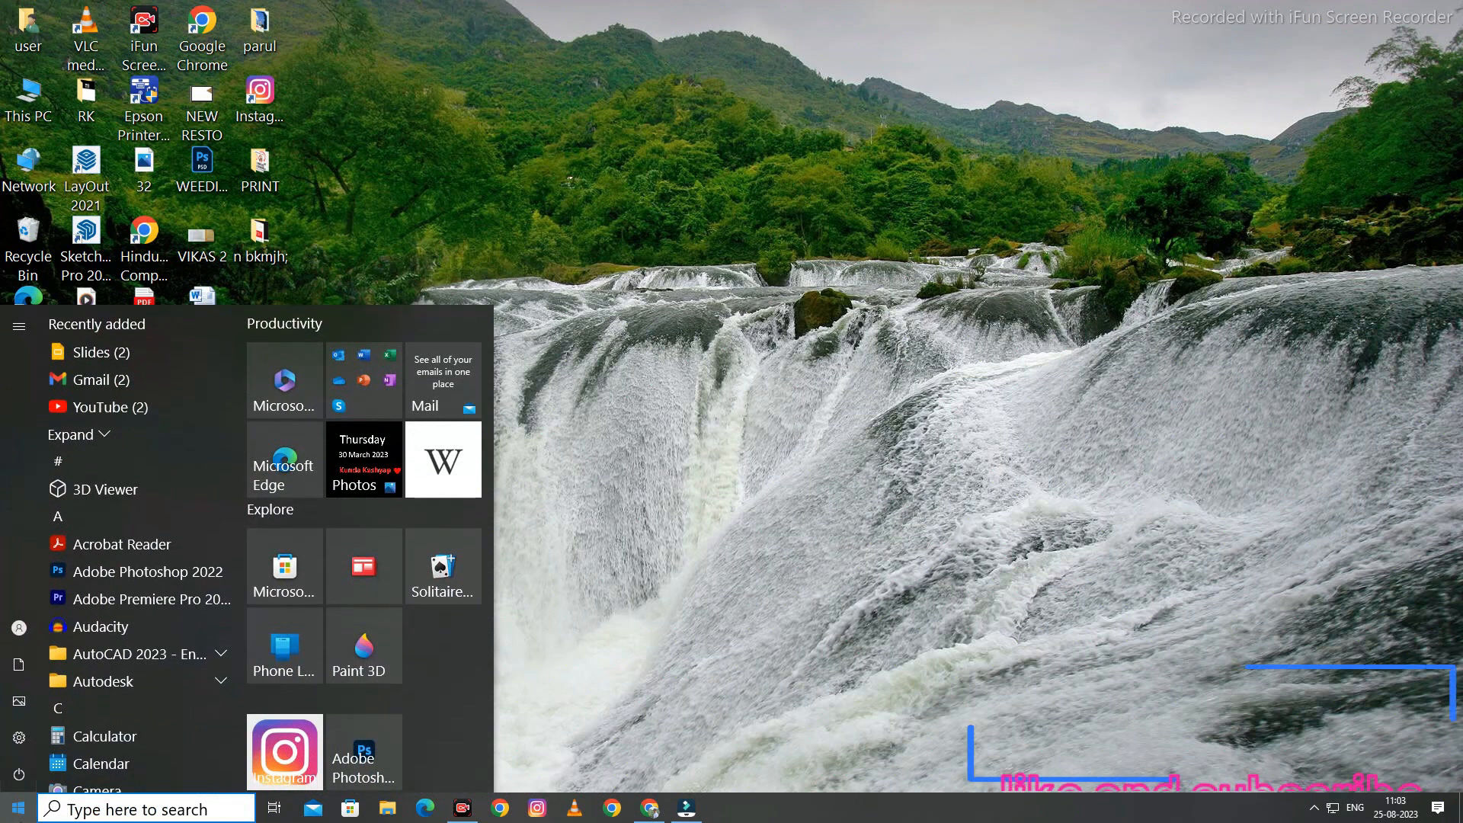
text(micr)
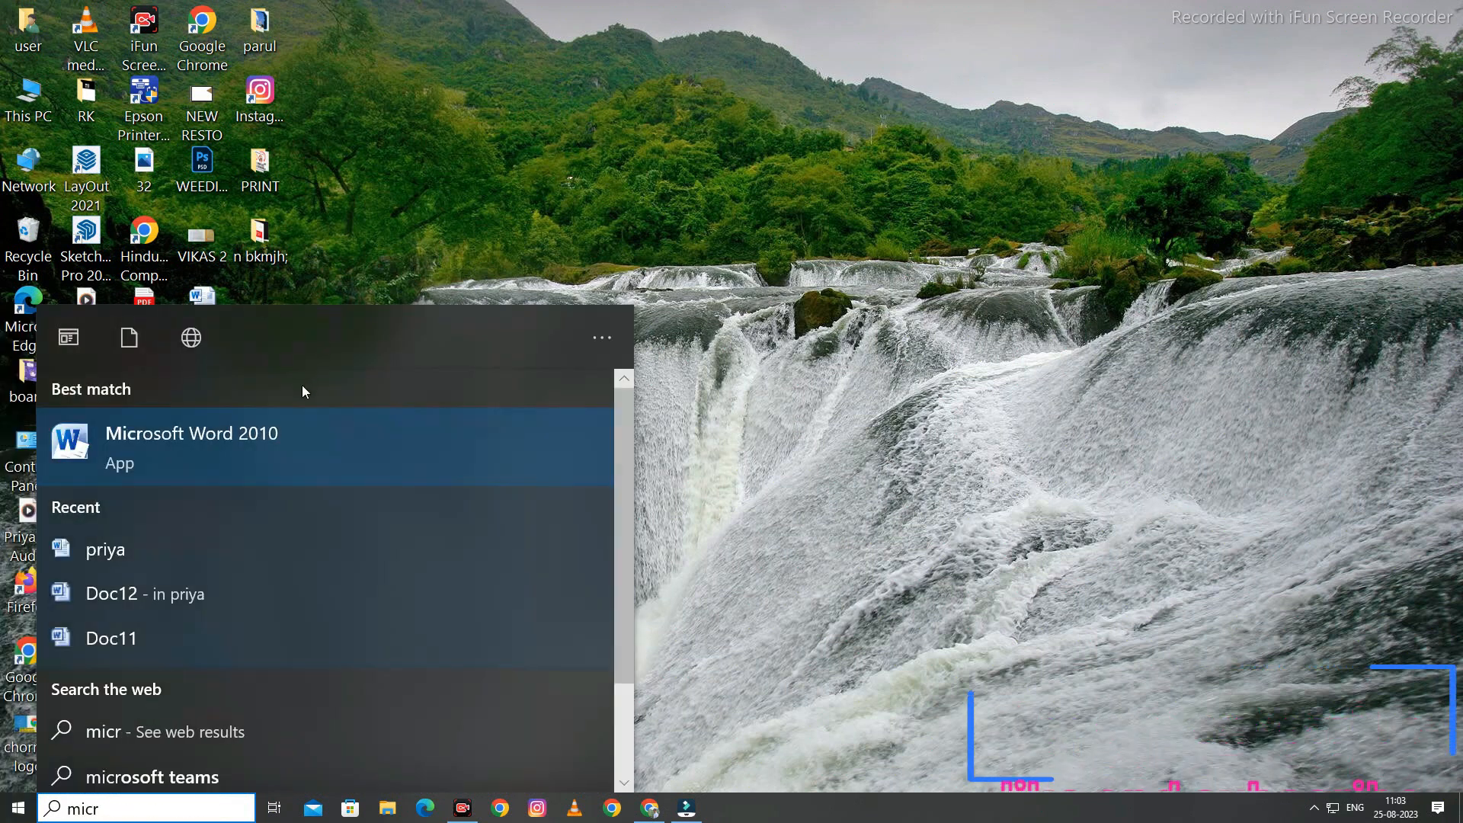
click(281, 431)
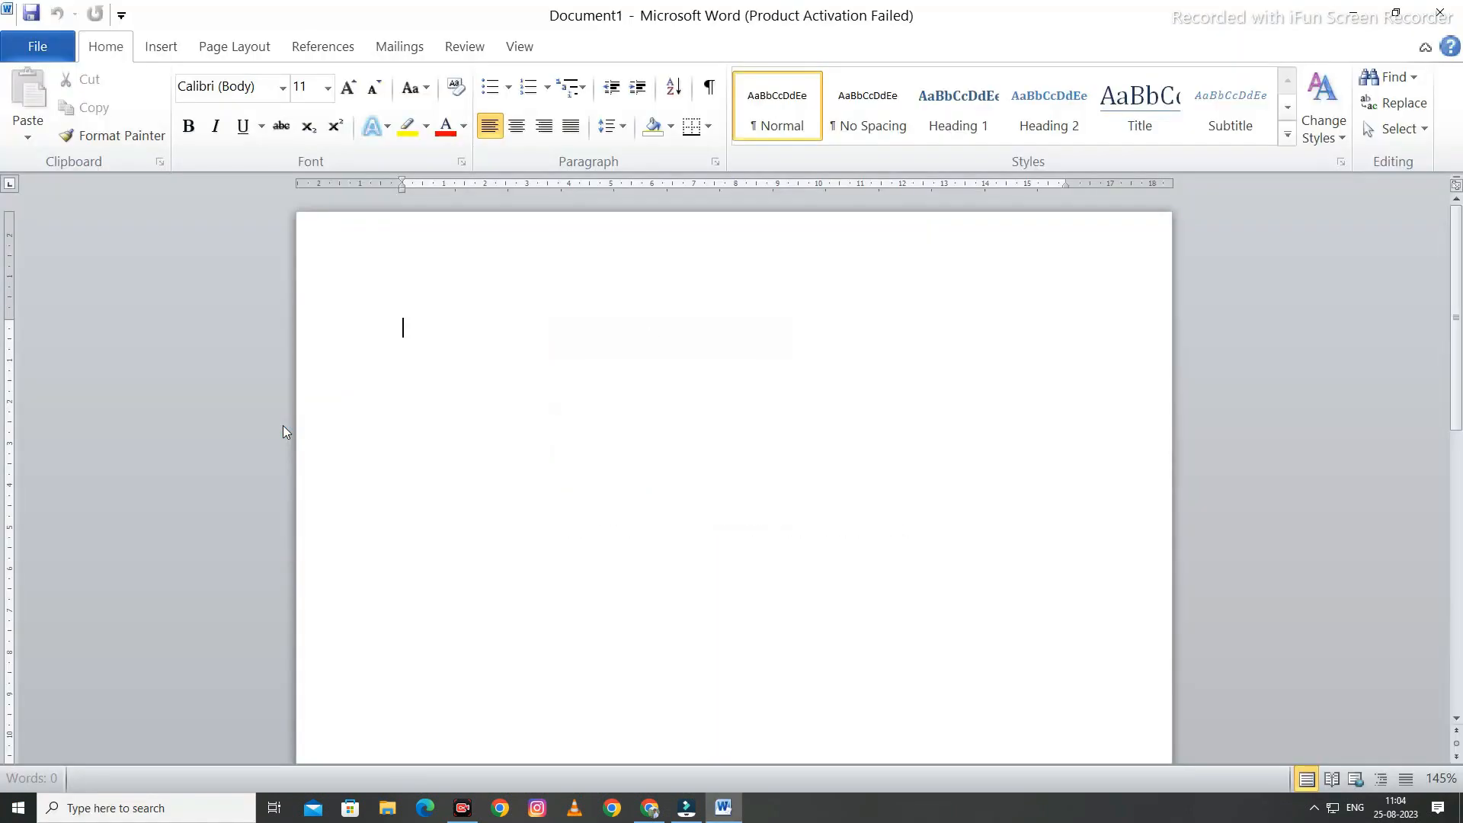
click(1439, 13)
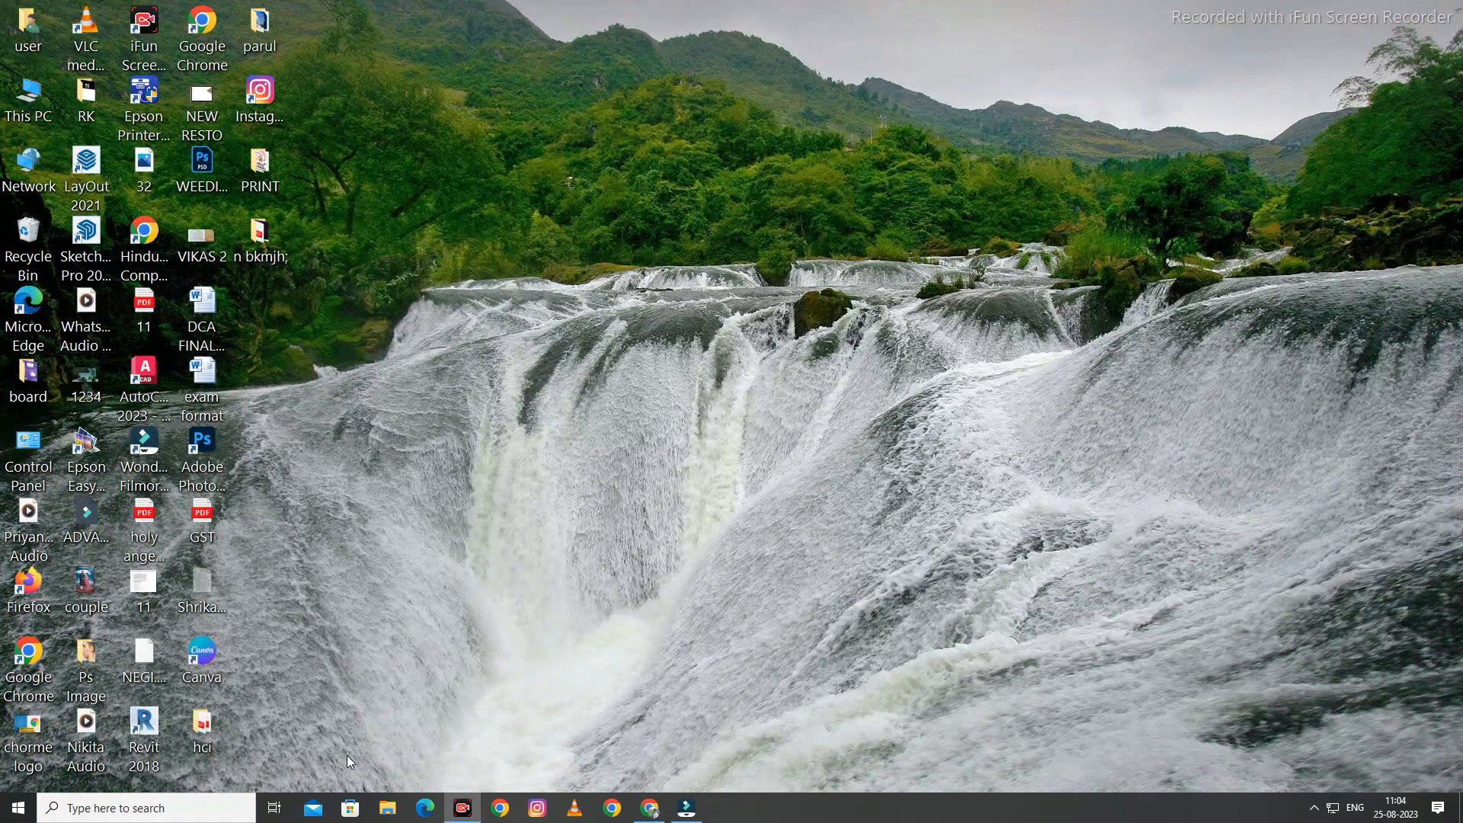
- Launch Microsoft Word with the Run command winword and dismiss the Office Activation Wizard
key(super+r)
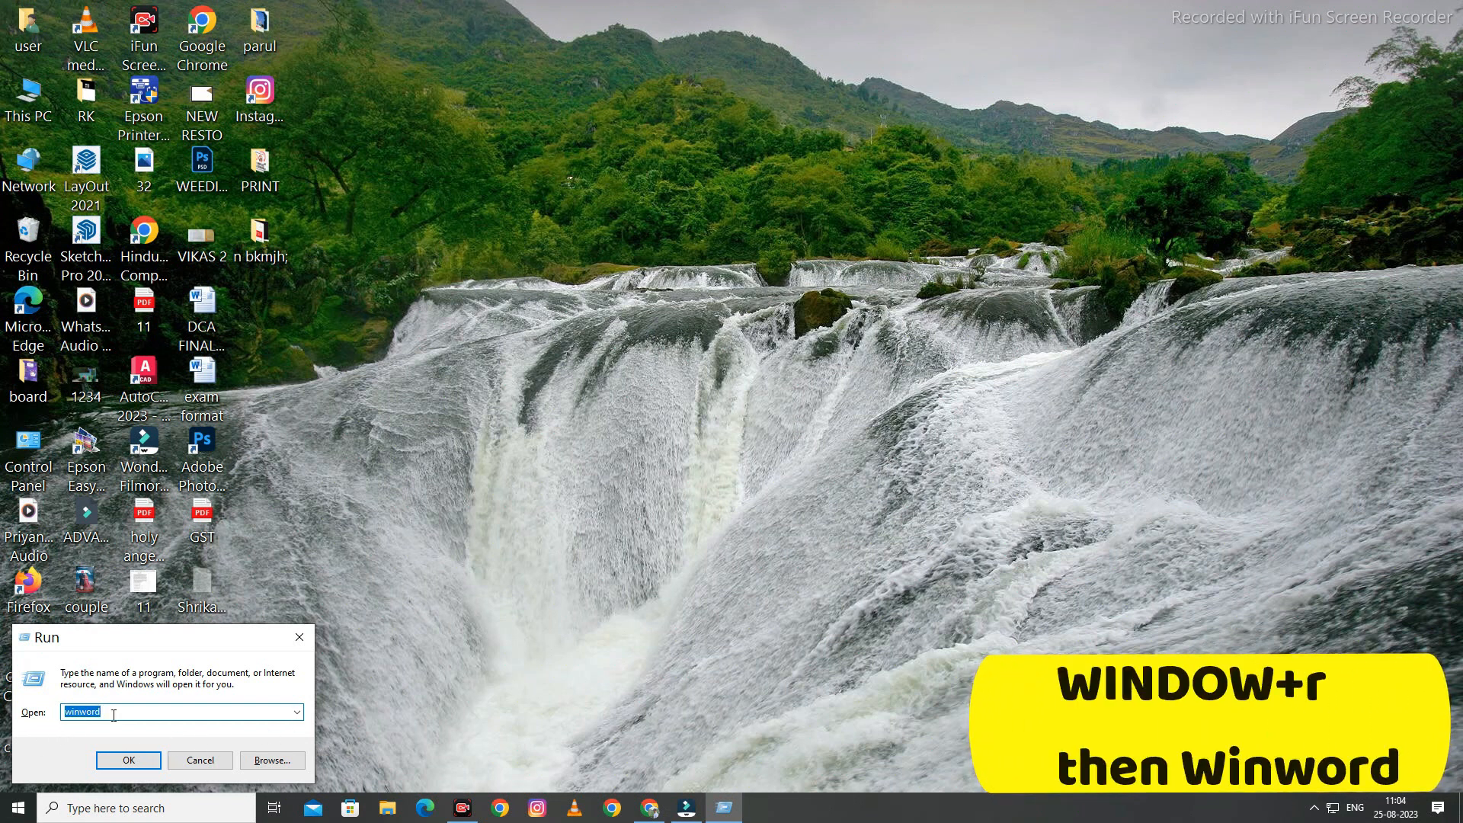
click(134, 760)
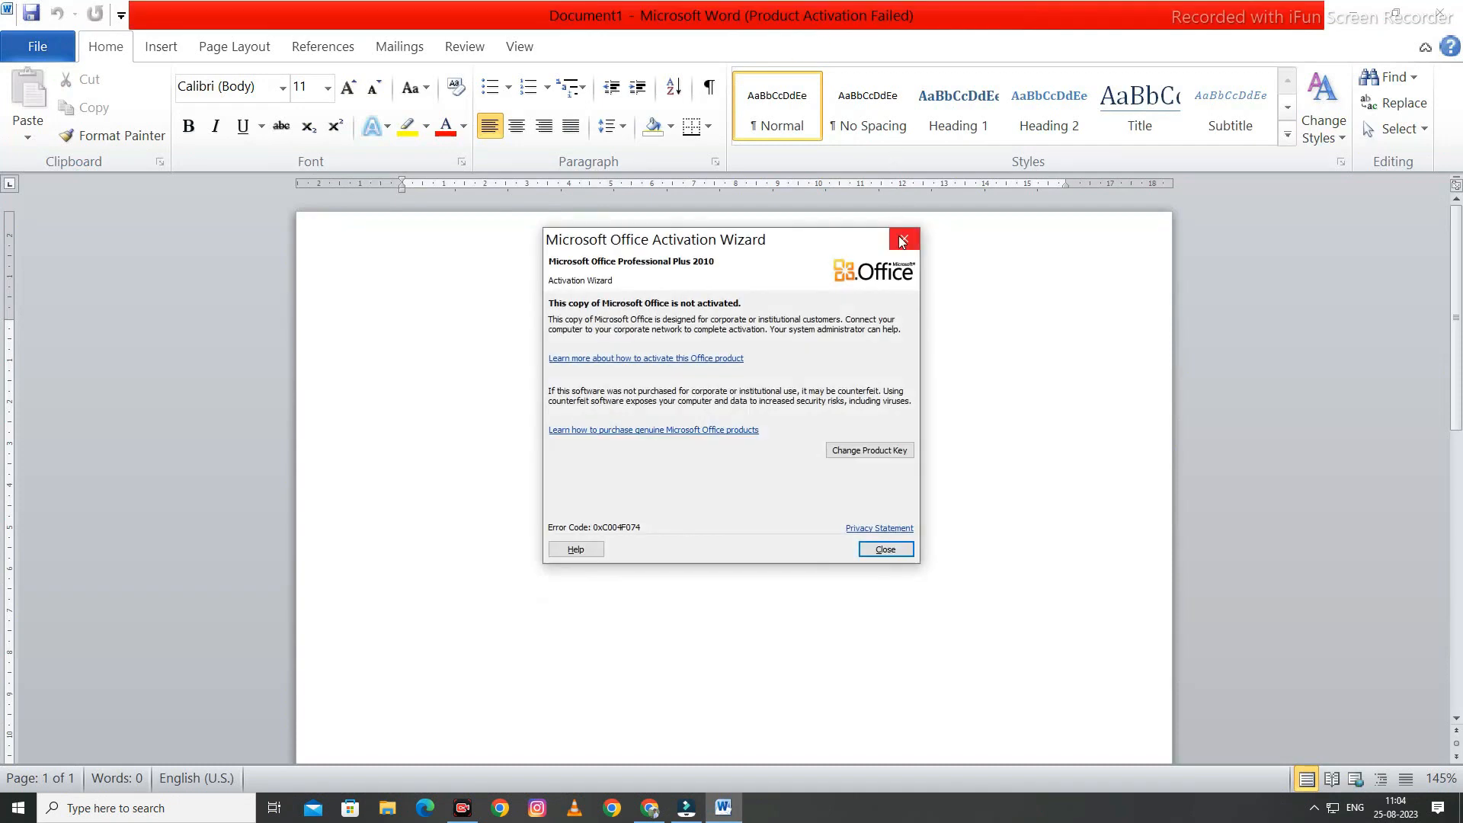
click(902, 240)
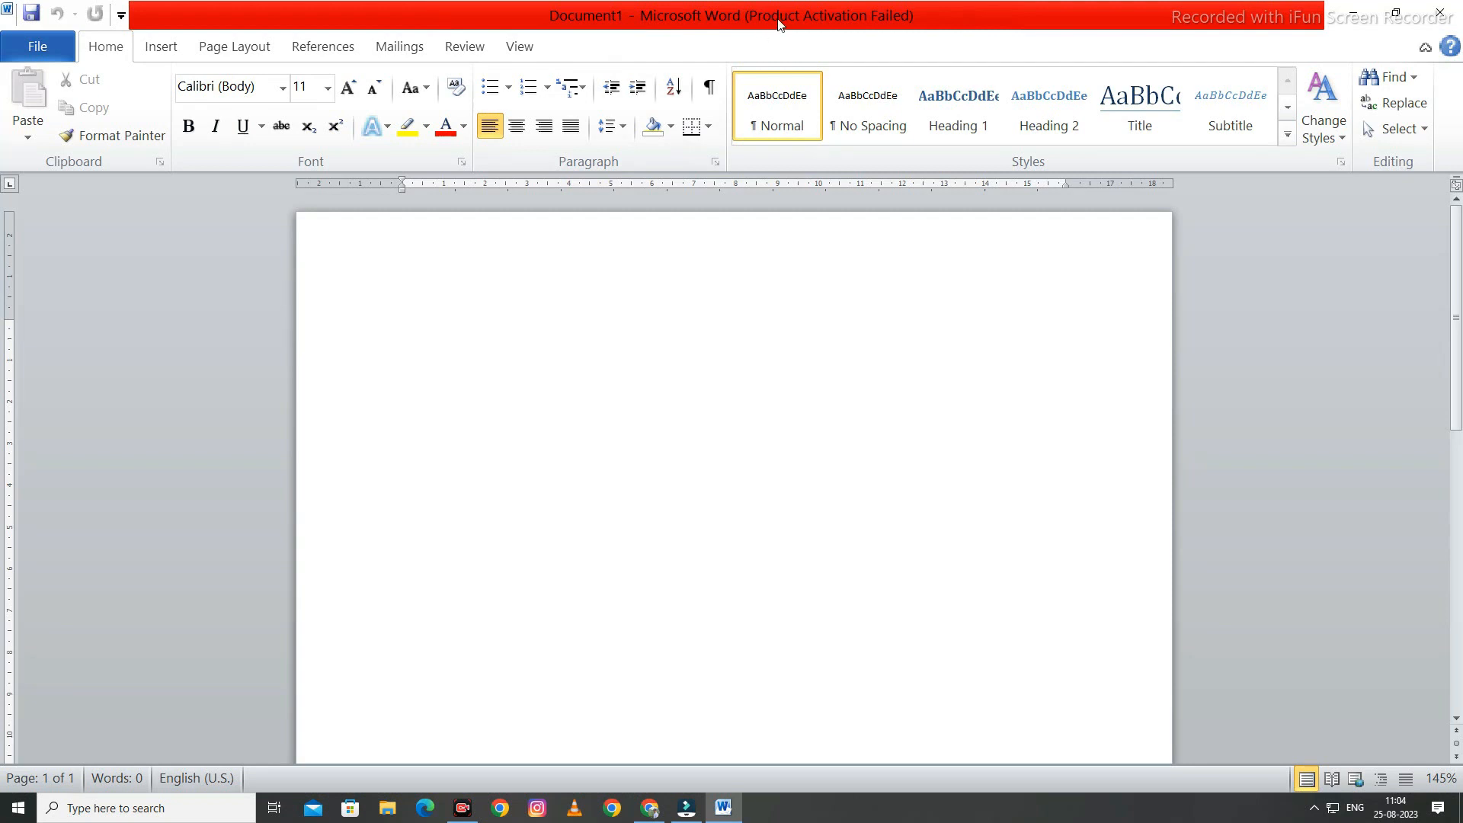
- Minimize and bring back the Word window, and switch it between restored and maximized size
click(1353, 15)
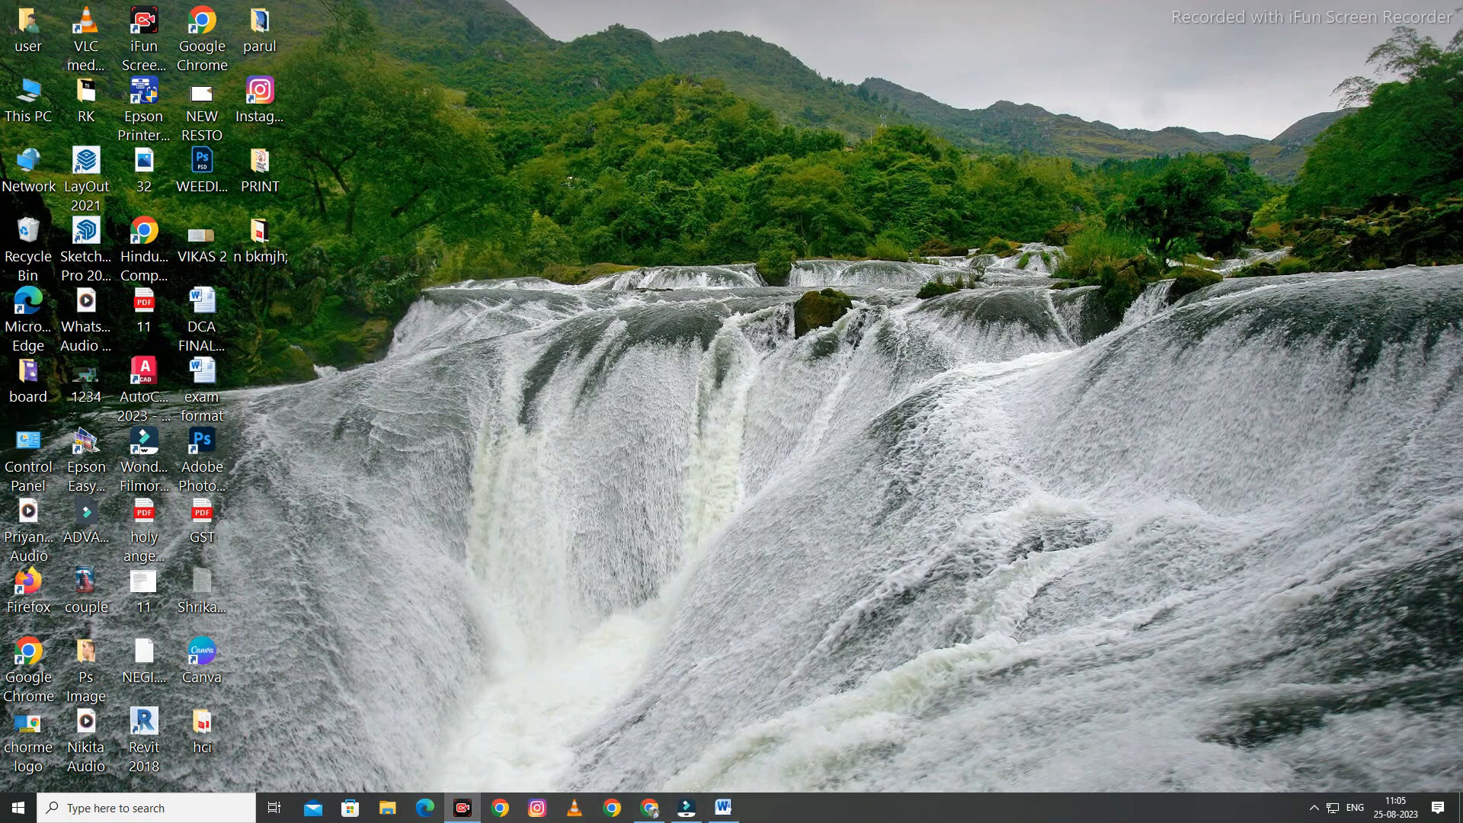
click(720, 810)
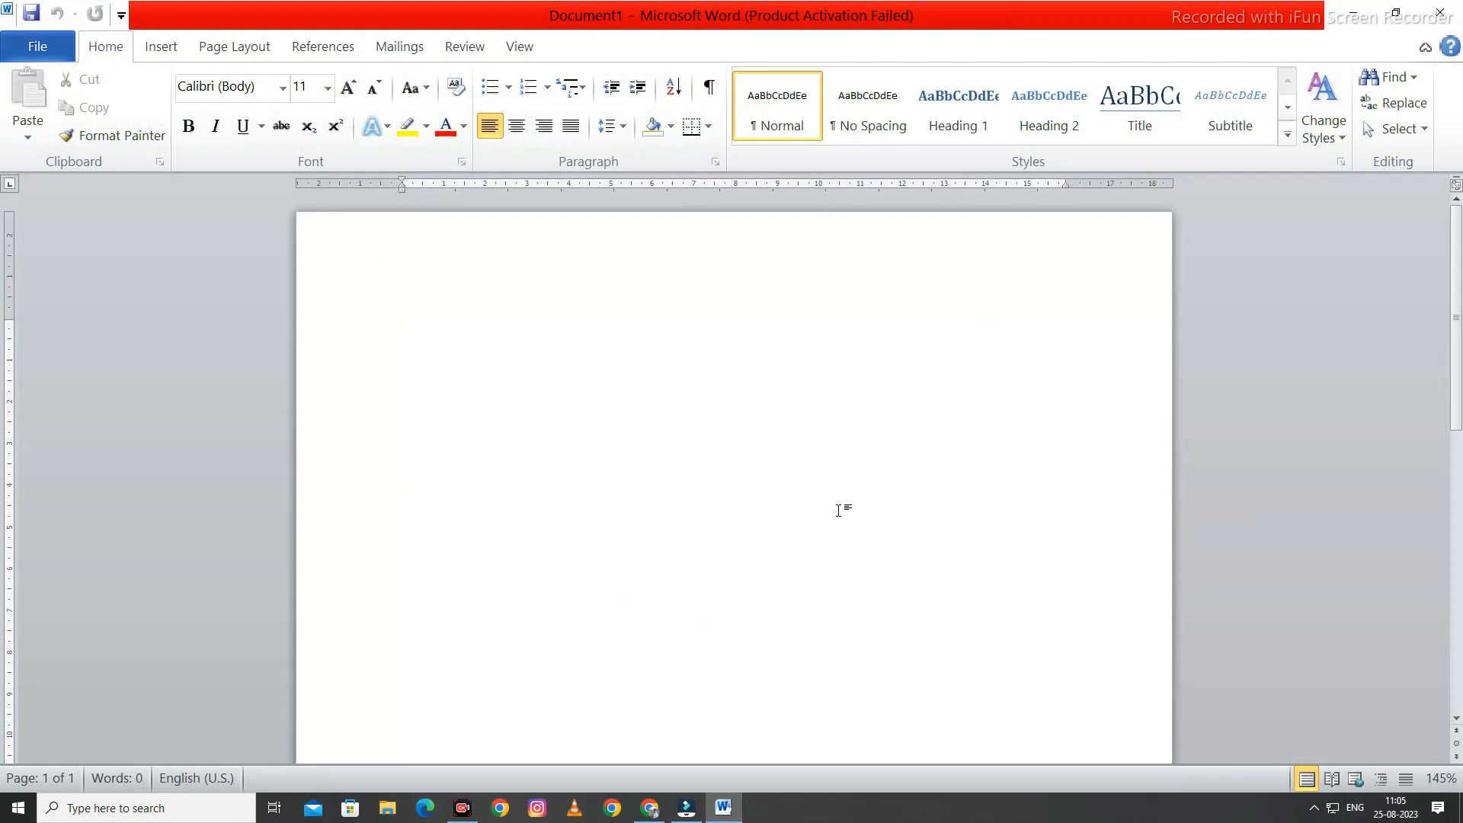
click(1390, 17)
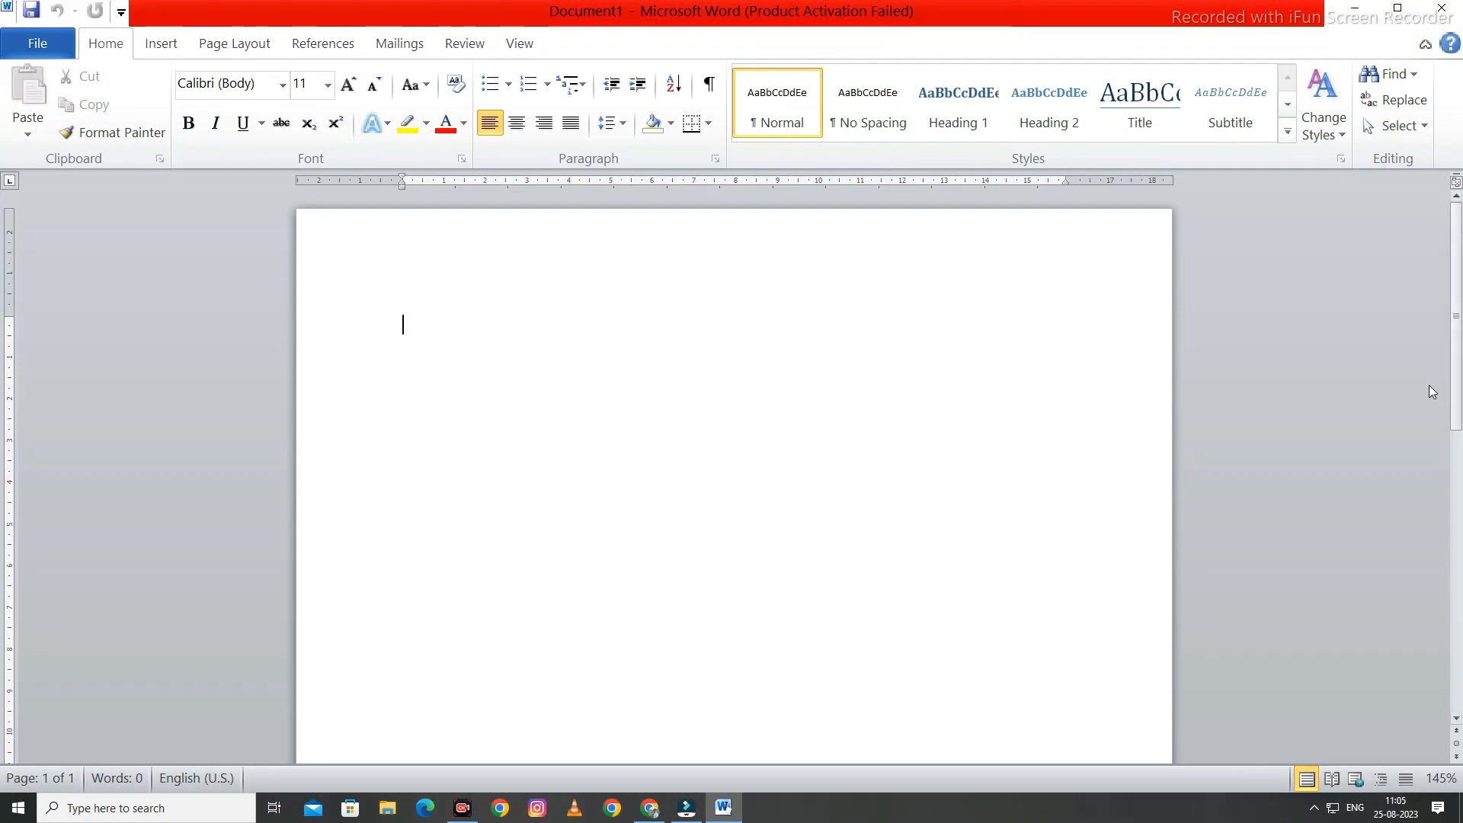
drag(1295, 14, 1231, 42)
click(1389, 19)
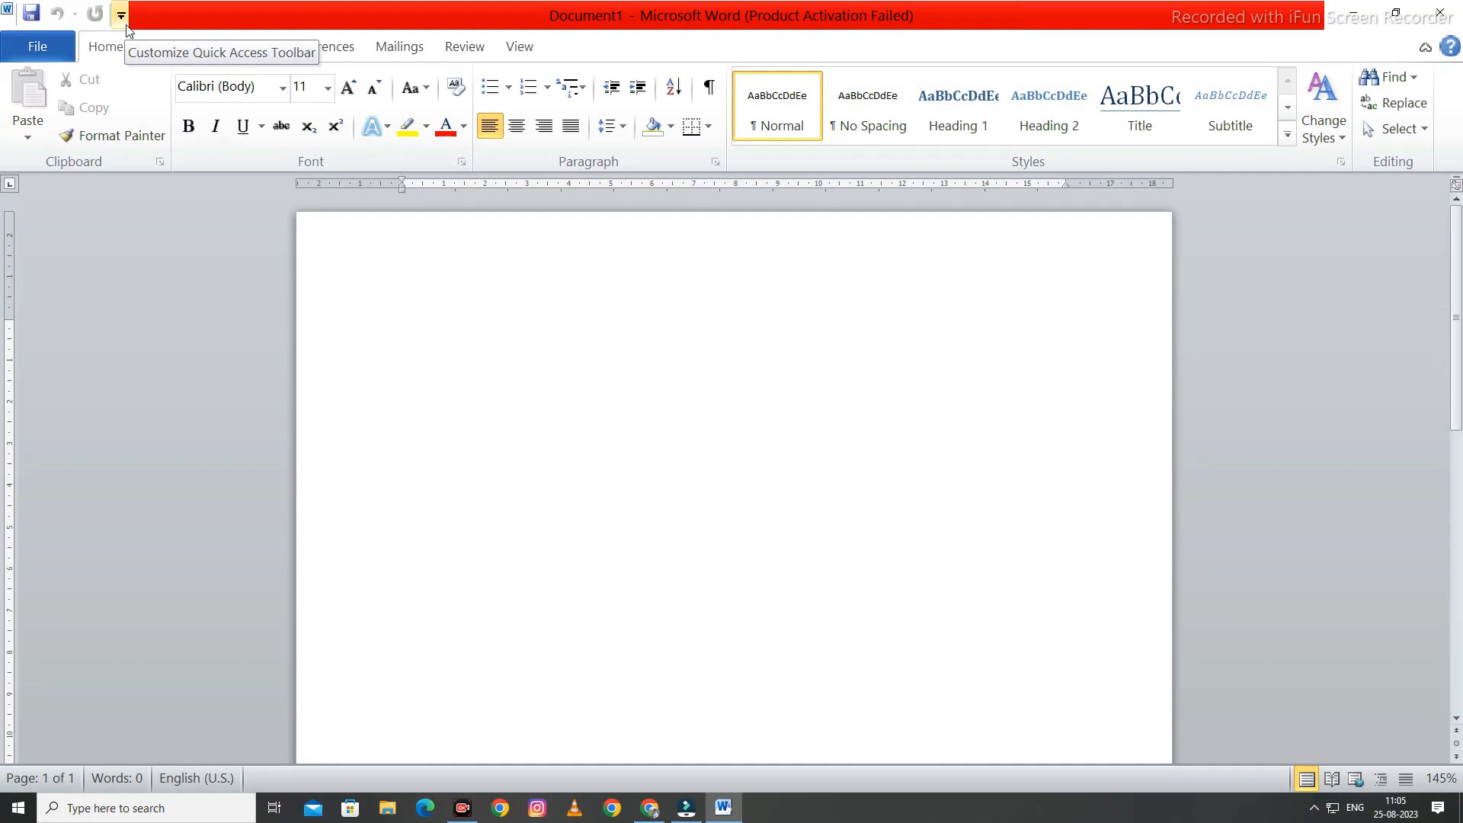
- Save the blank document on Local Disk (E:) under the file name priyu
click(24, 25)
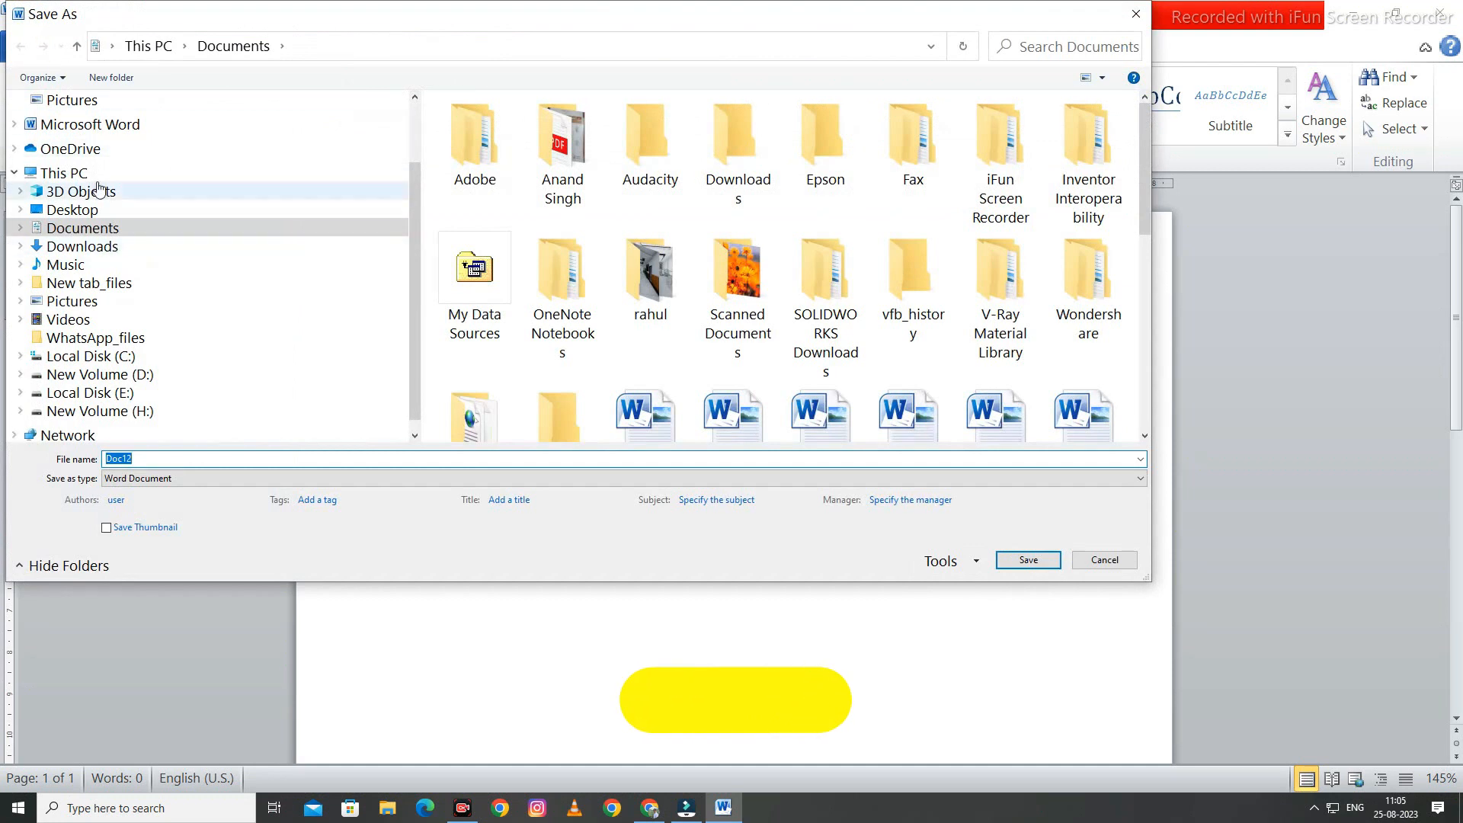
click(110, 393)
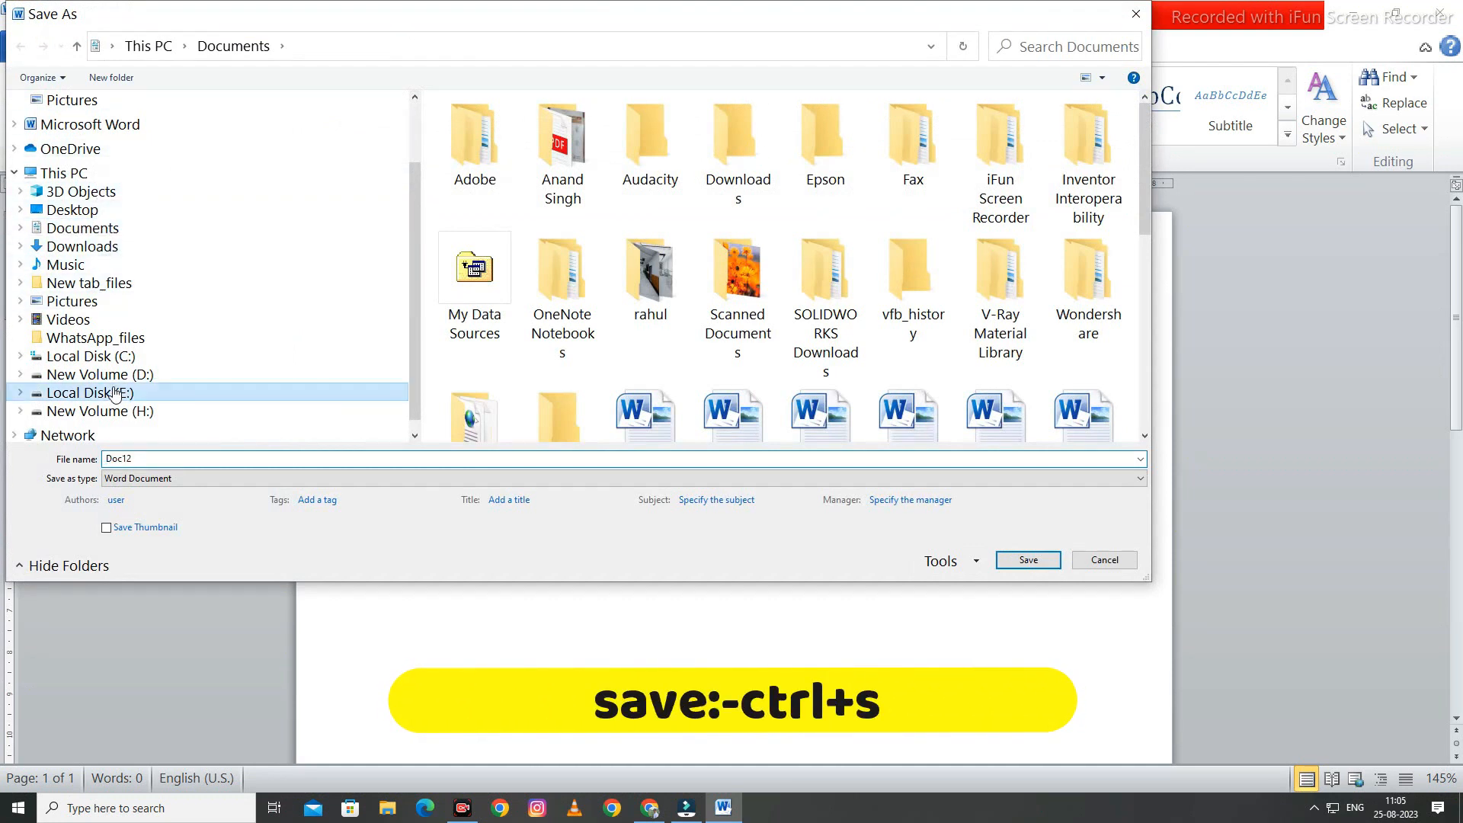
click(163, 457)
text(priyu)
key(Return)
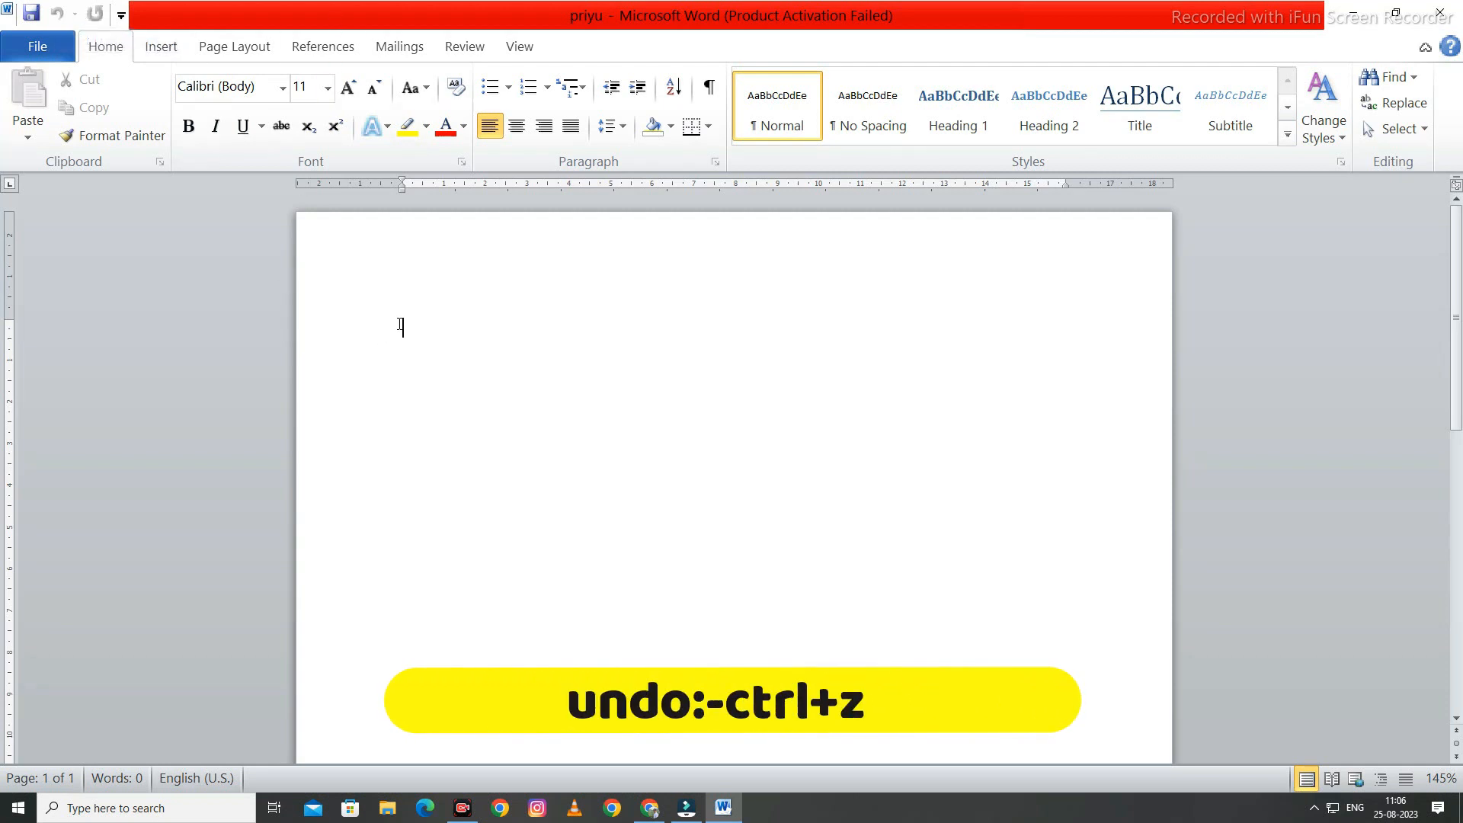
- Enter the text hci in the document, and undo and redo that typing
text(hci)
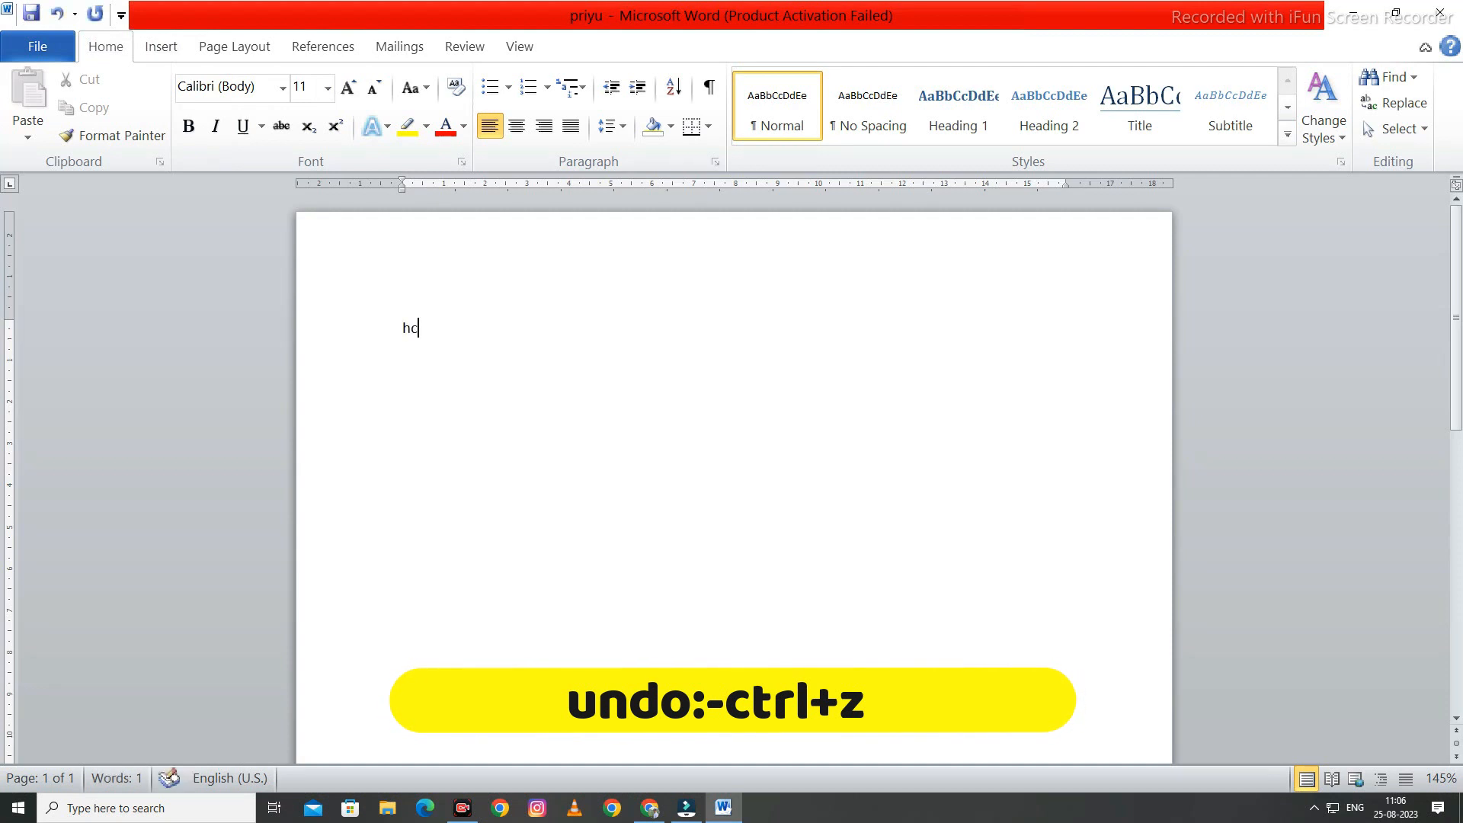
drag(437, 326, 391, 326)
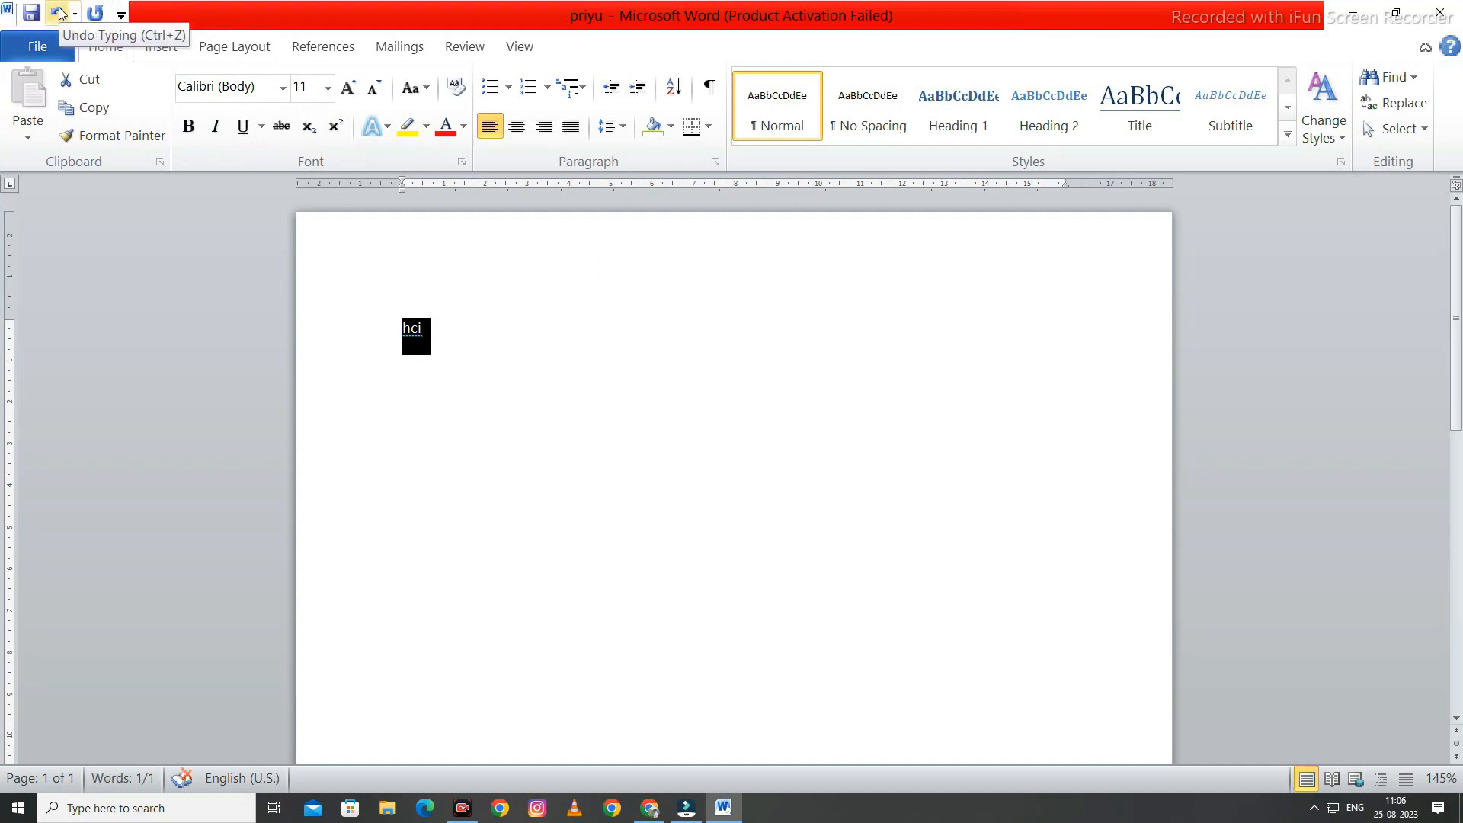
click(59, 13)
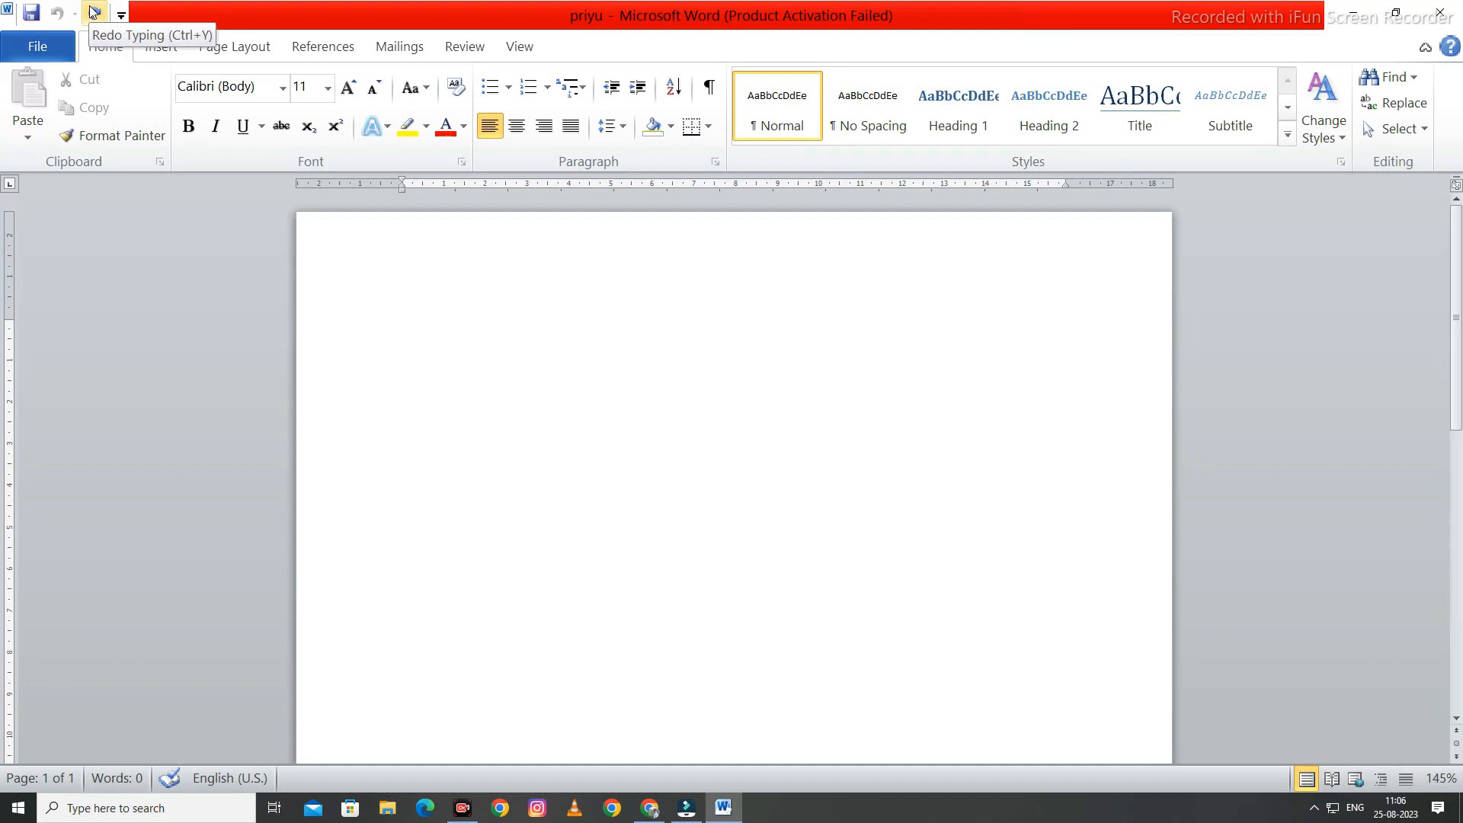
click(93, 11)
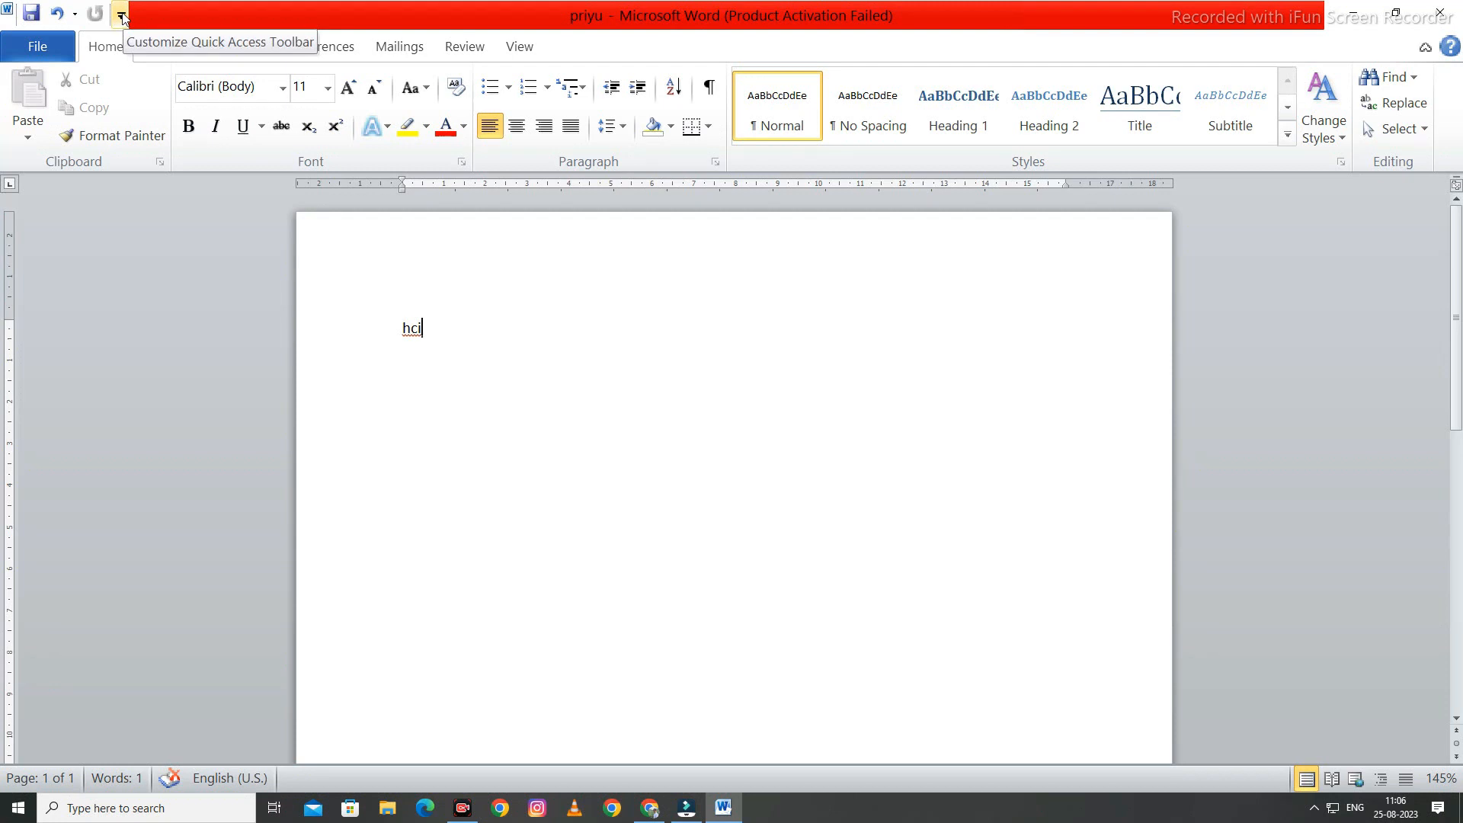
- Add the New and Open commands to the Quick Access Toolbar
click(122, 15)
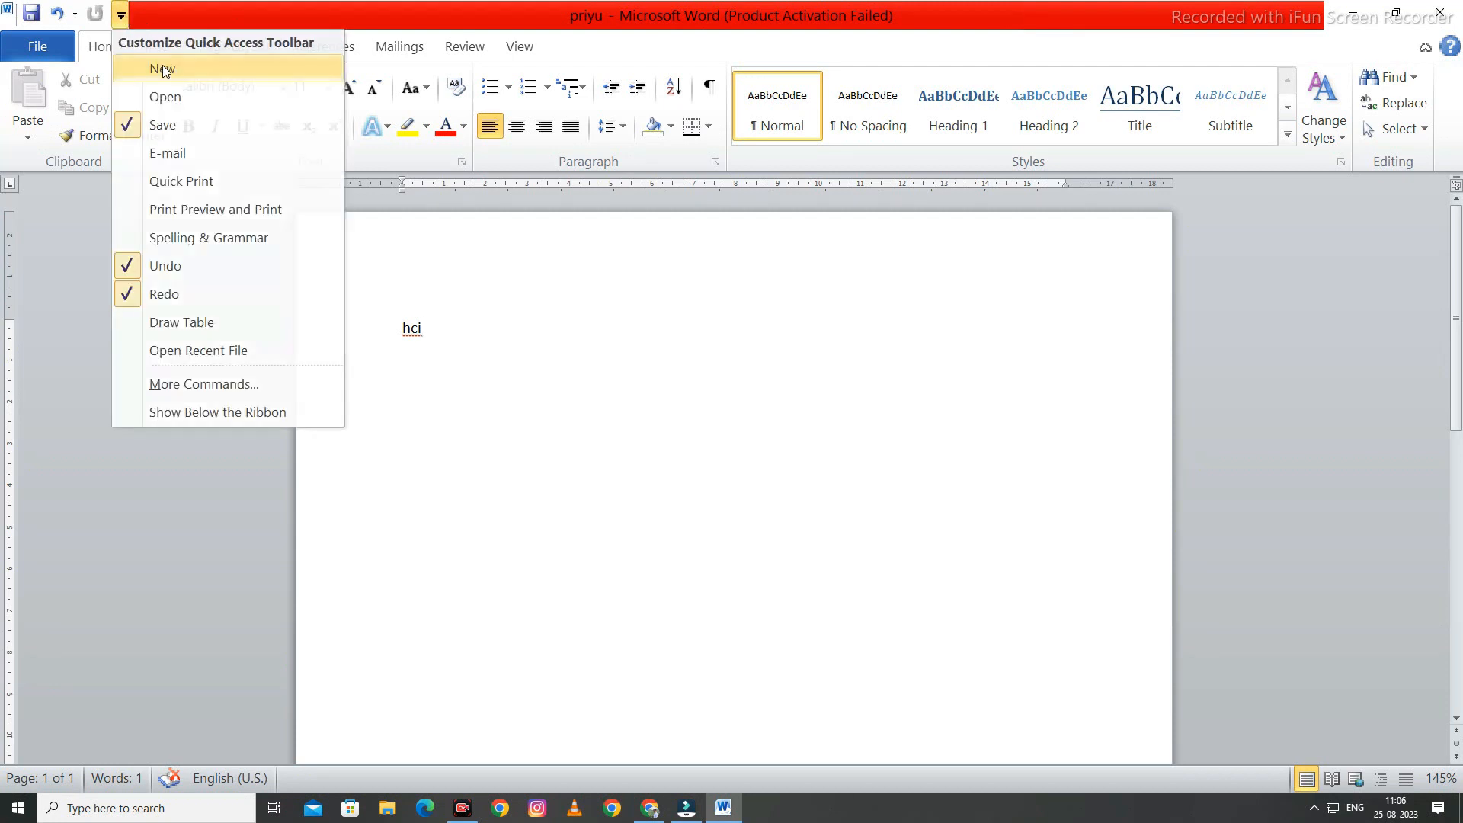
click(163, 68)
click(146, 18)
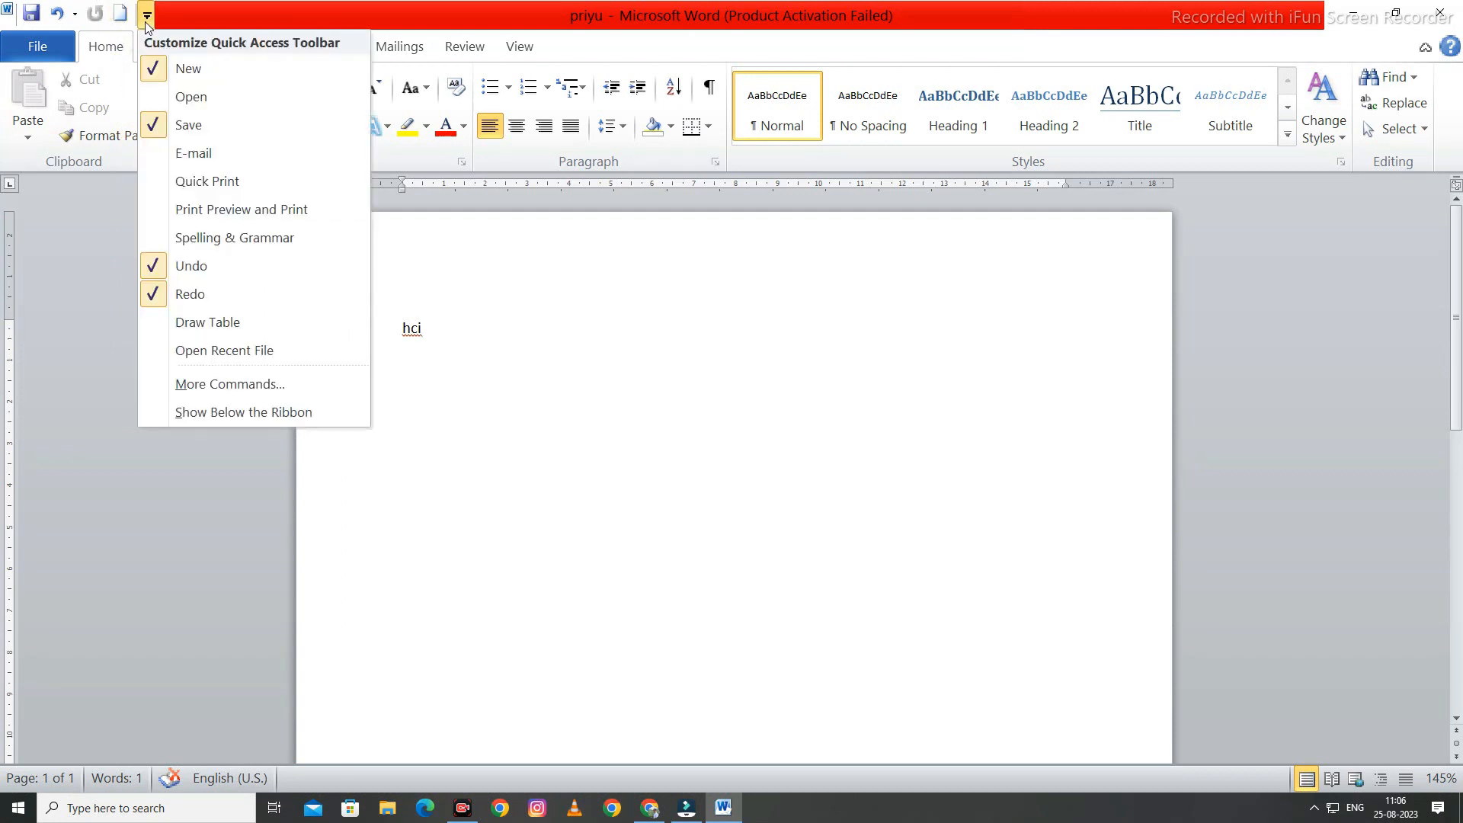
click(188, 97)
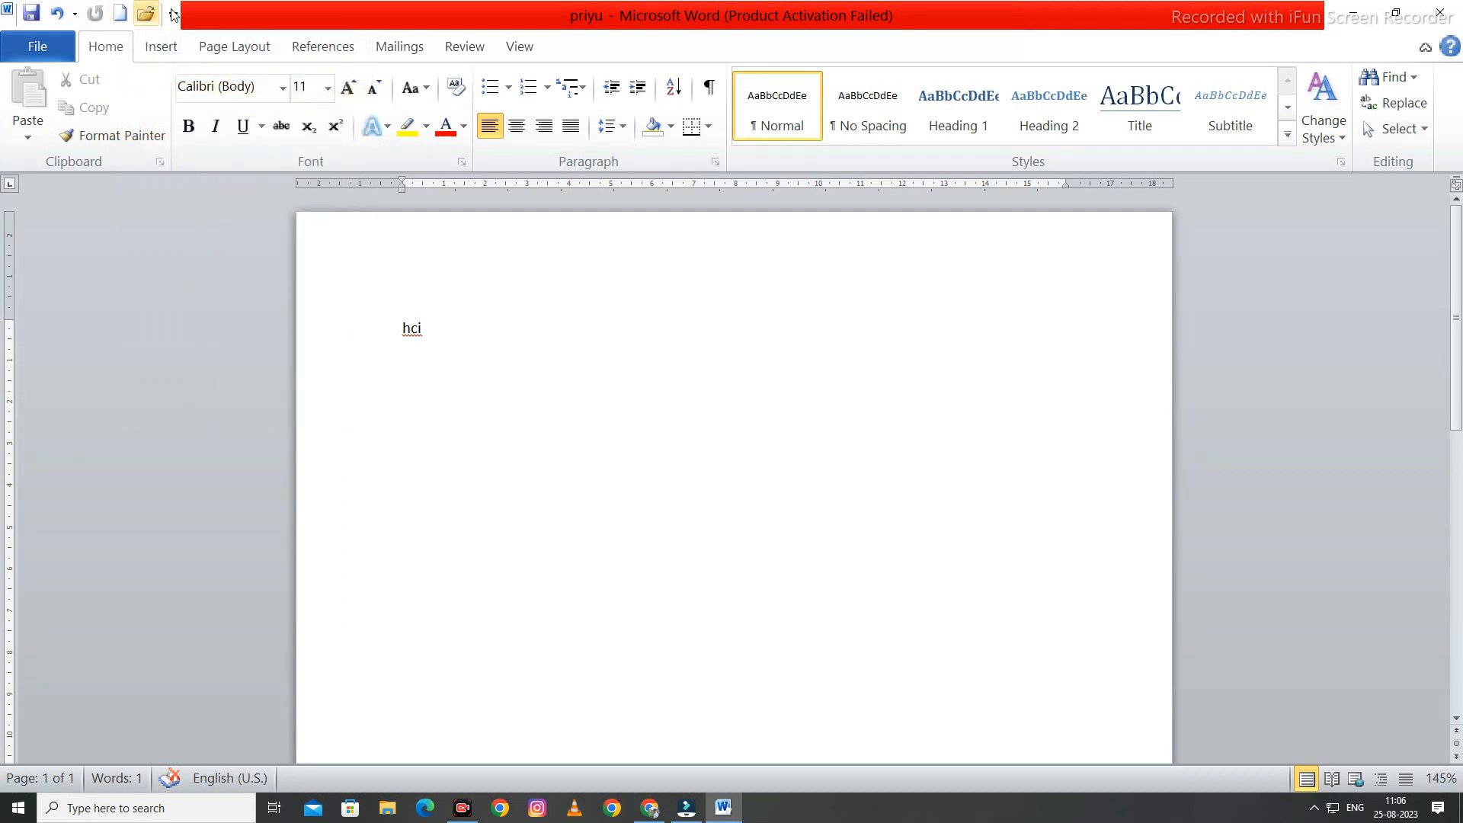
- Remove the New and Open commands from the Quick Access Toolbar
click(173, 15)
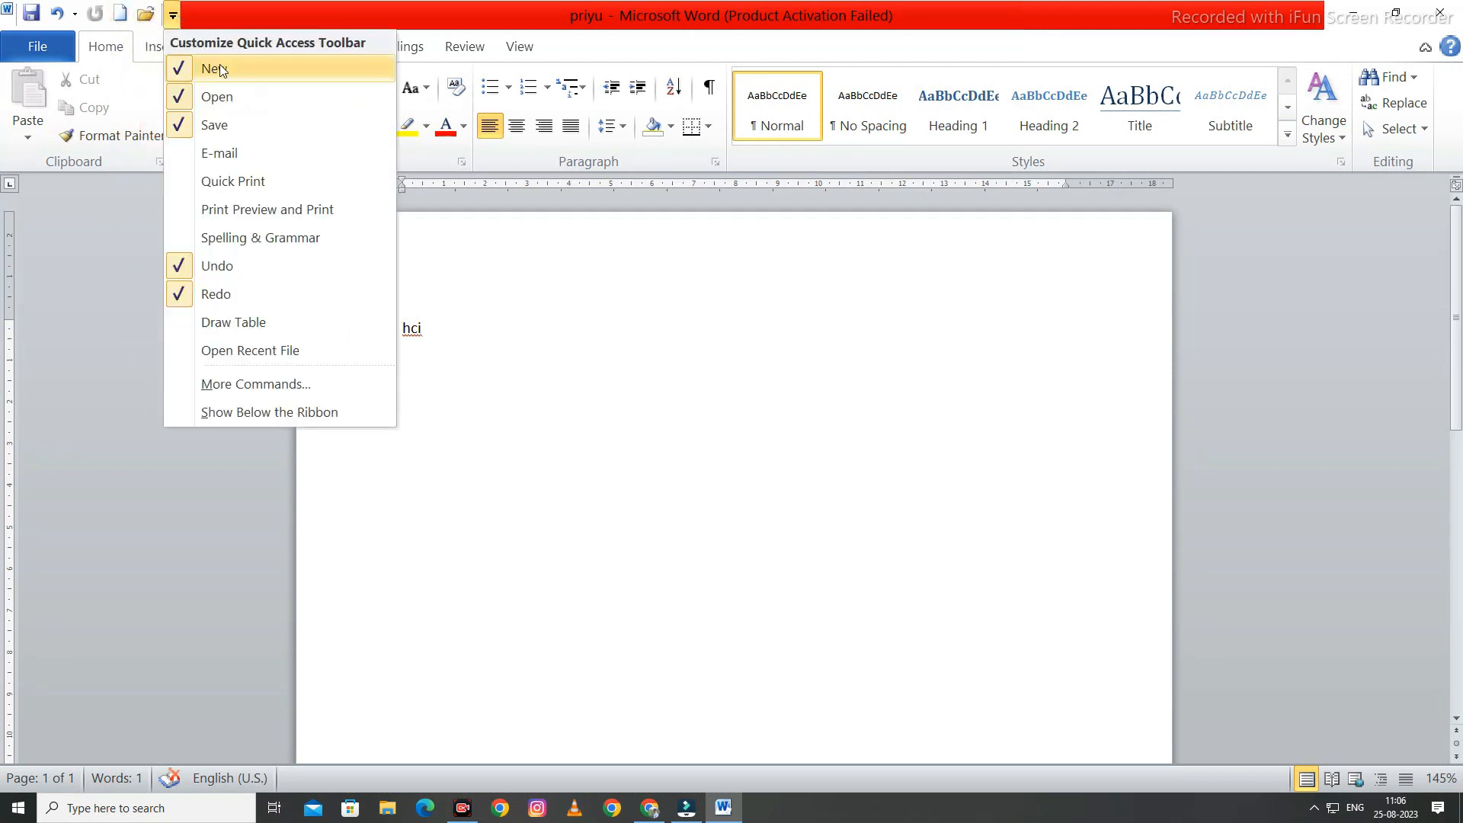
click(219, 70)
click(152, 18)
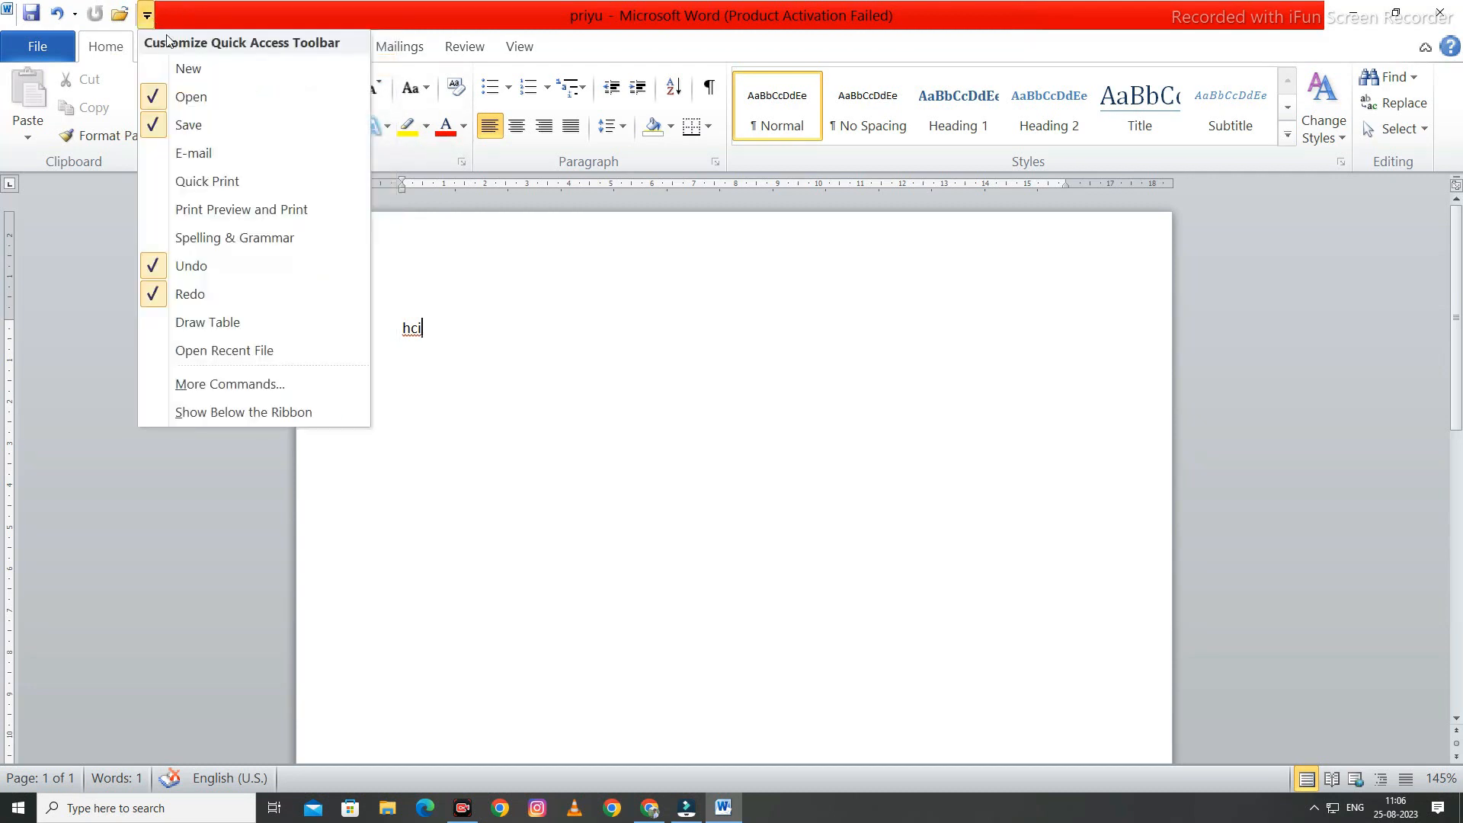
click(200, 97)
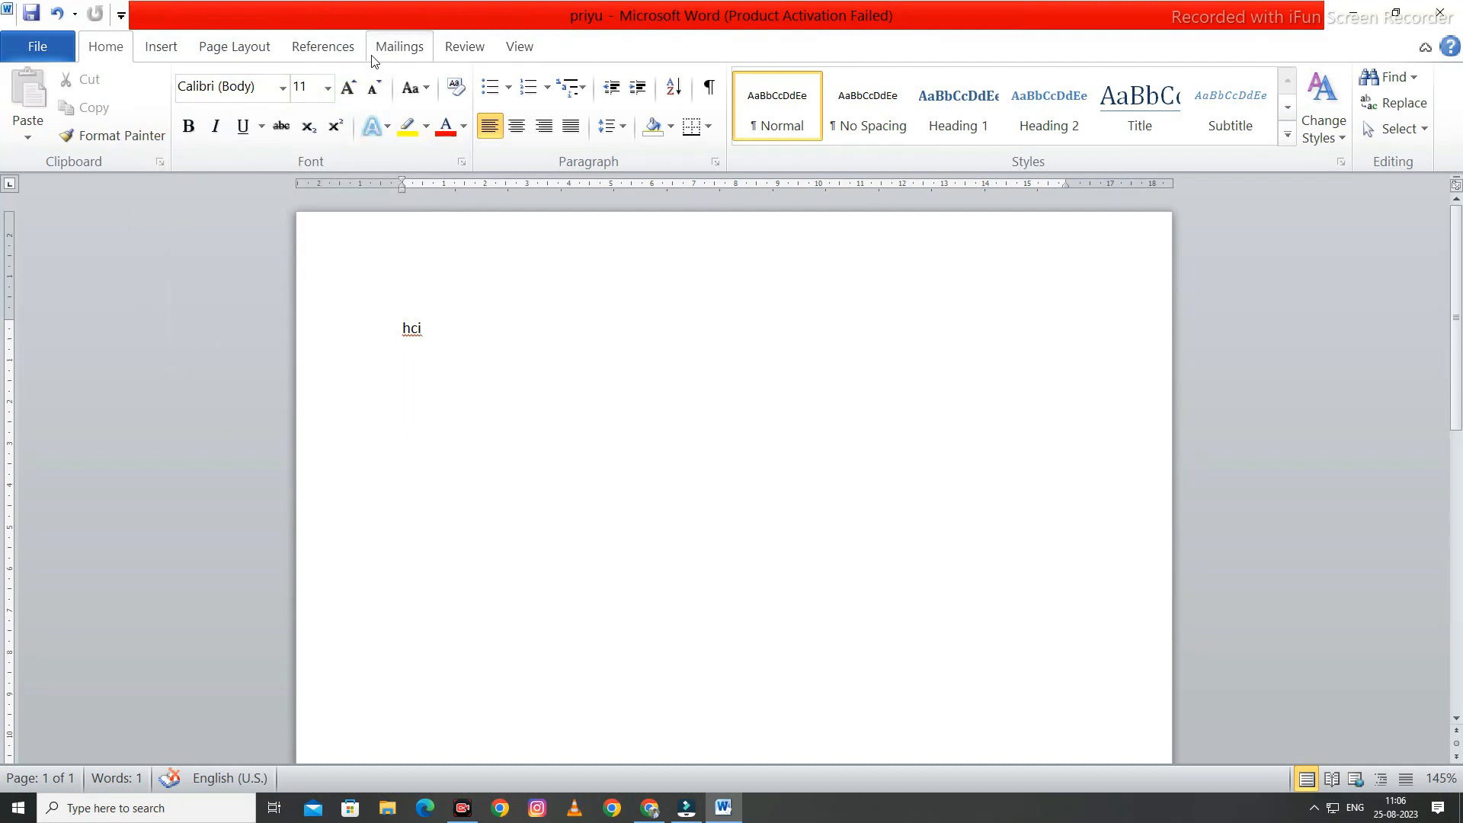
- Examine the Insert, Page Layout, References, Mailings, Review and View commands, and return to the Home commands
click(156, 54)
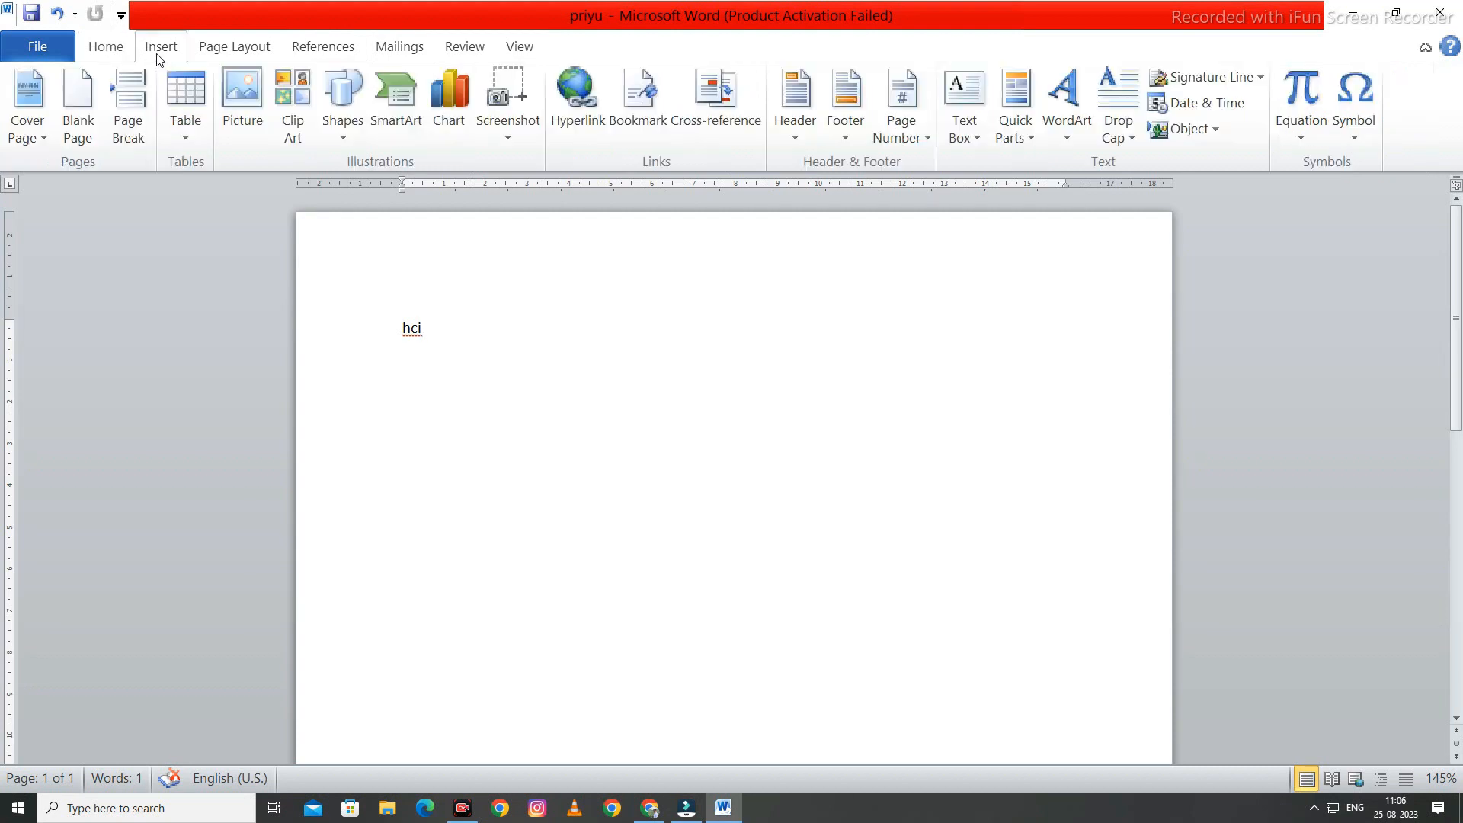
click(245, 58)
click(307, 58)
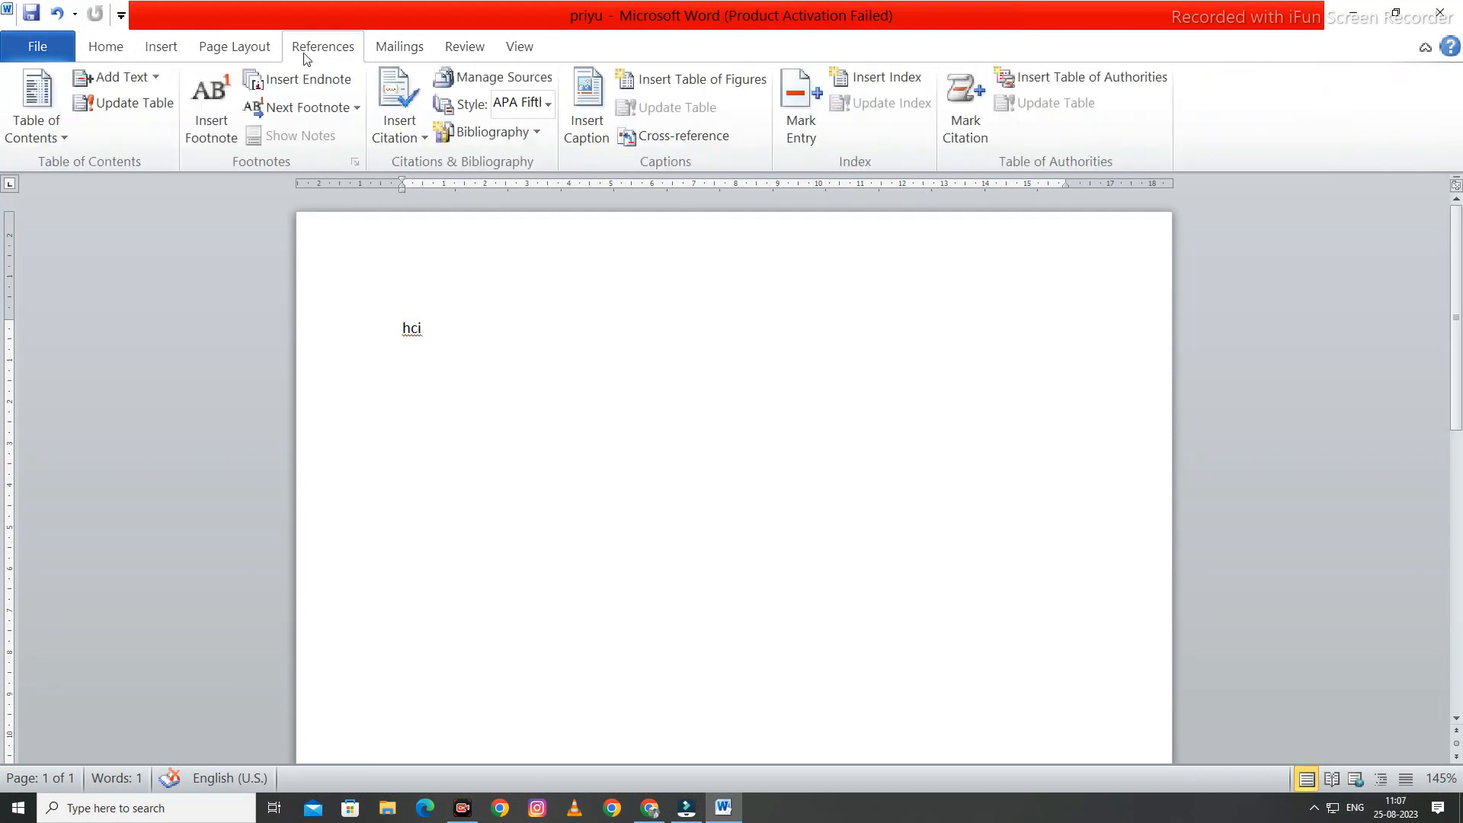
click(401, 55)
click(449, 51)
click(510, 54)
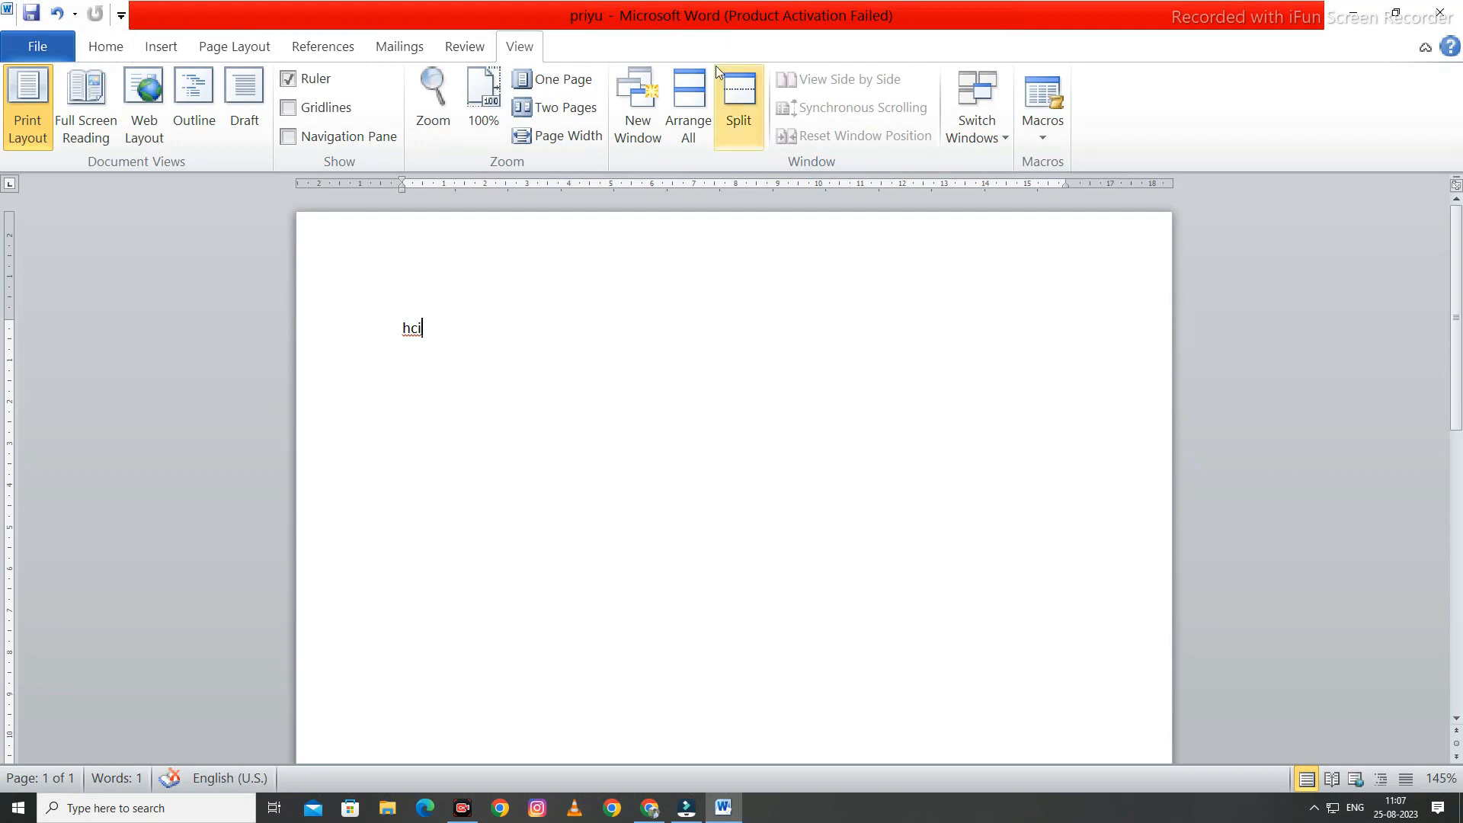
click(105, 47)
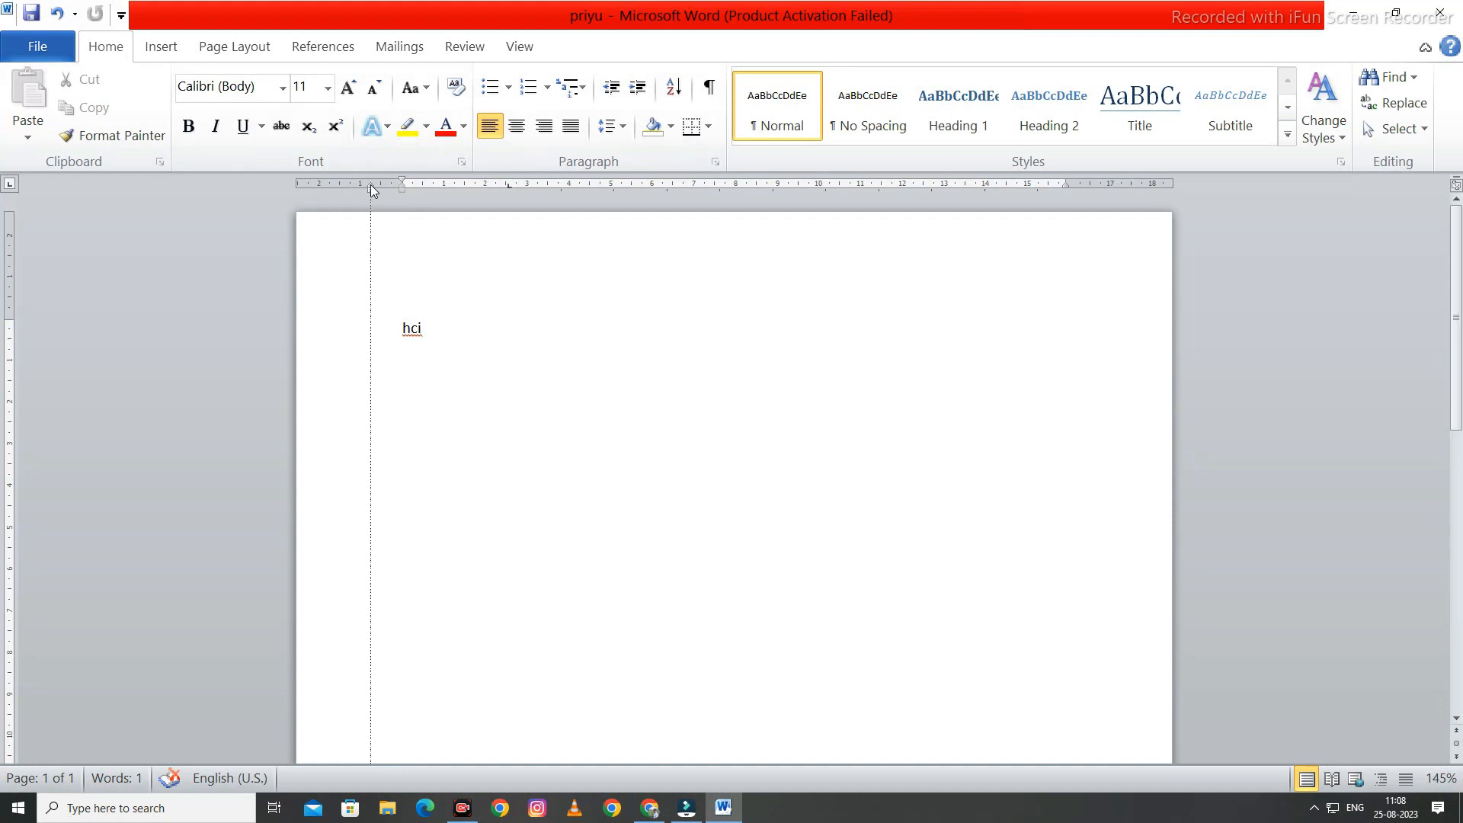
- Narrow the page's left margin slightly with the horizontal ruler and try adjusting the top margin with the vertical ruler
drag(359, 186, 360, 186)
triple_click(376, 331)
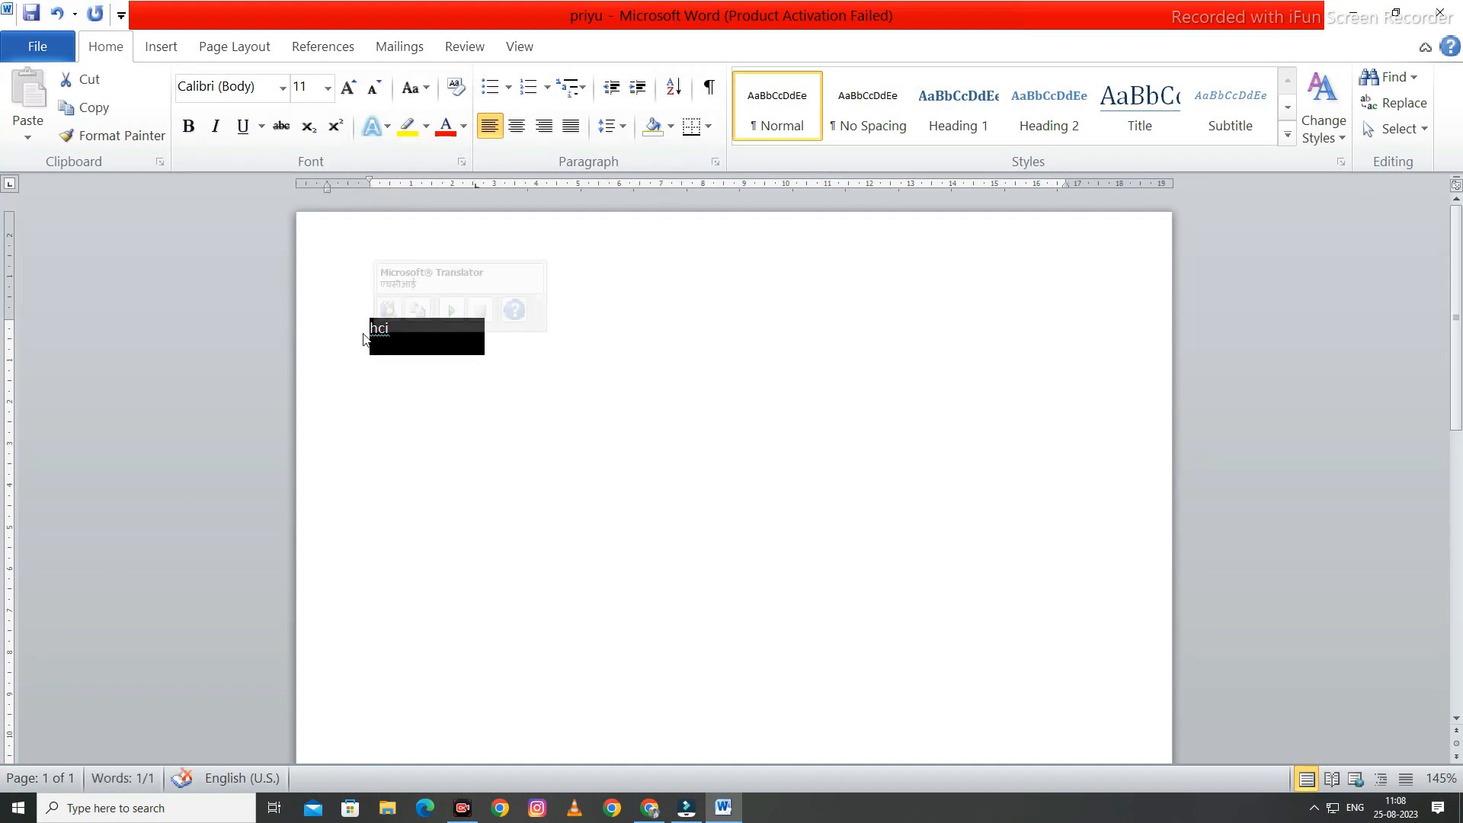
mouse_move(374, 184)
mouse_down()
mouse_move(434, 182)
mouse_move(390, 181)
mouse_up()
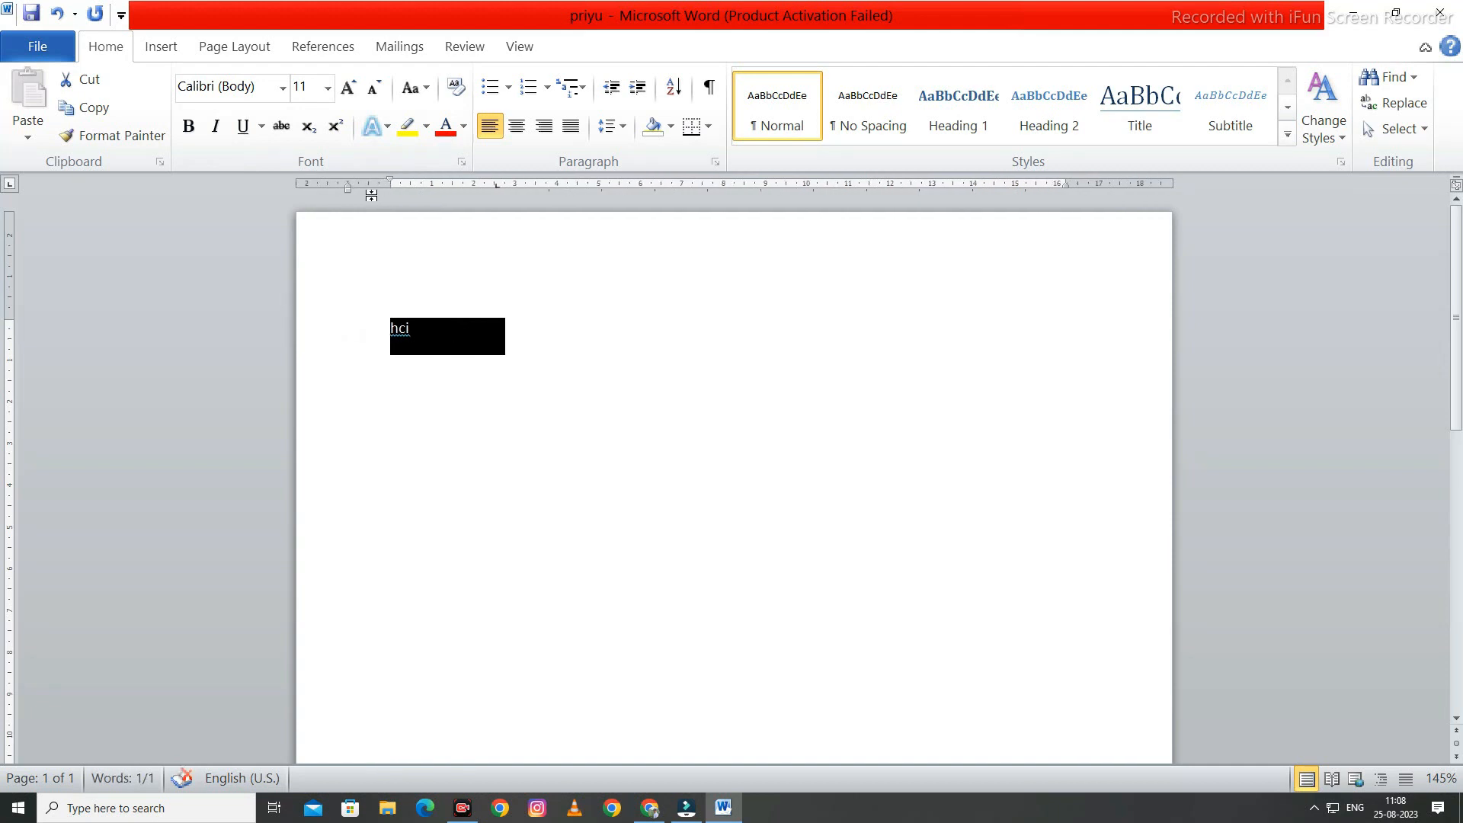
mouse_move(7, 319)
mouse_down()
mouse_move(19, 298)
mouse_move(16, 322)
mouse_up()
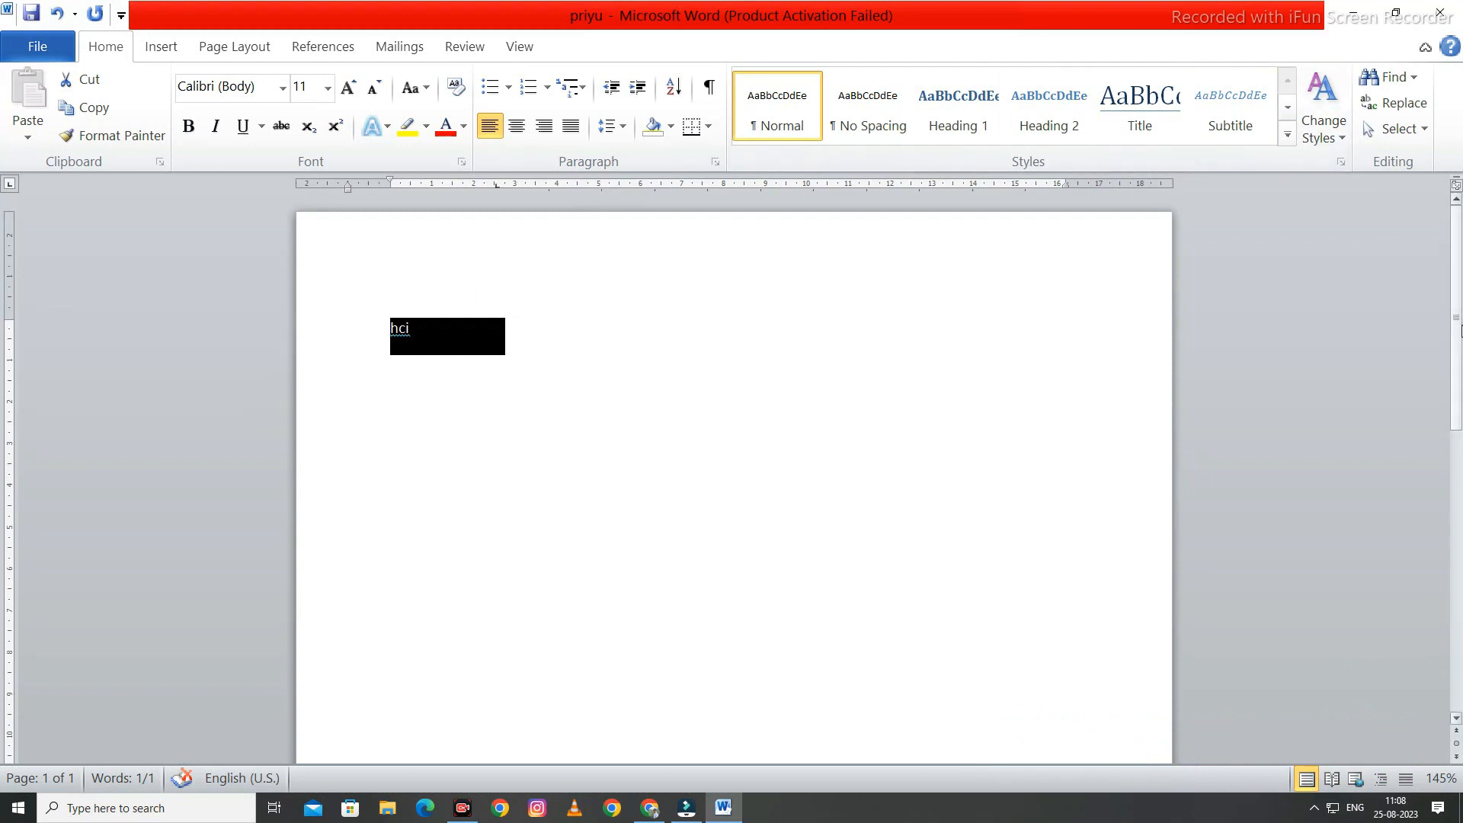
- Replace the existing text on the page with "HCI Hindustan Computer Institution"
drag(1456, 333, 1421, 567)
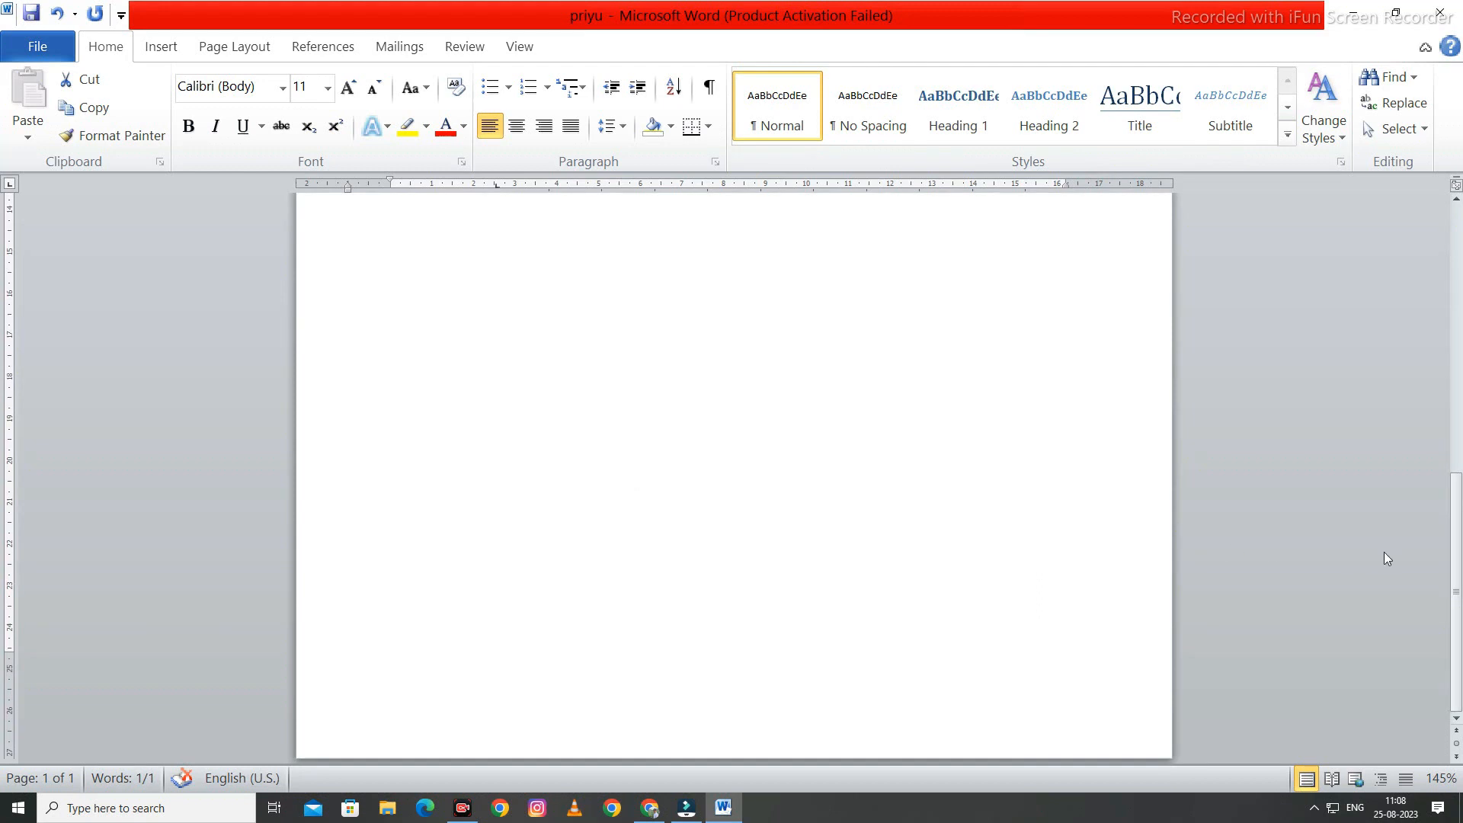
drag(1452, 563, 1443, 235)
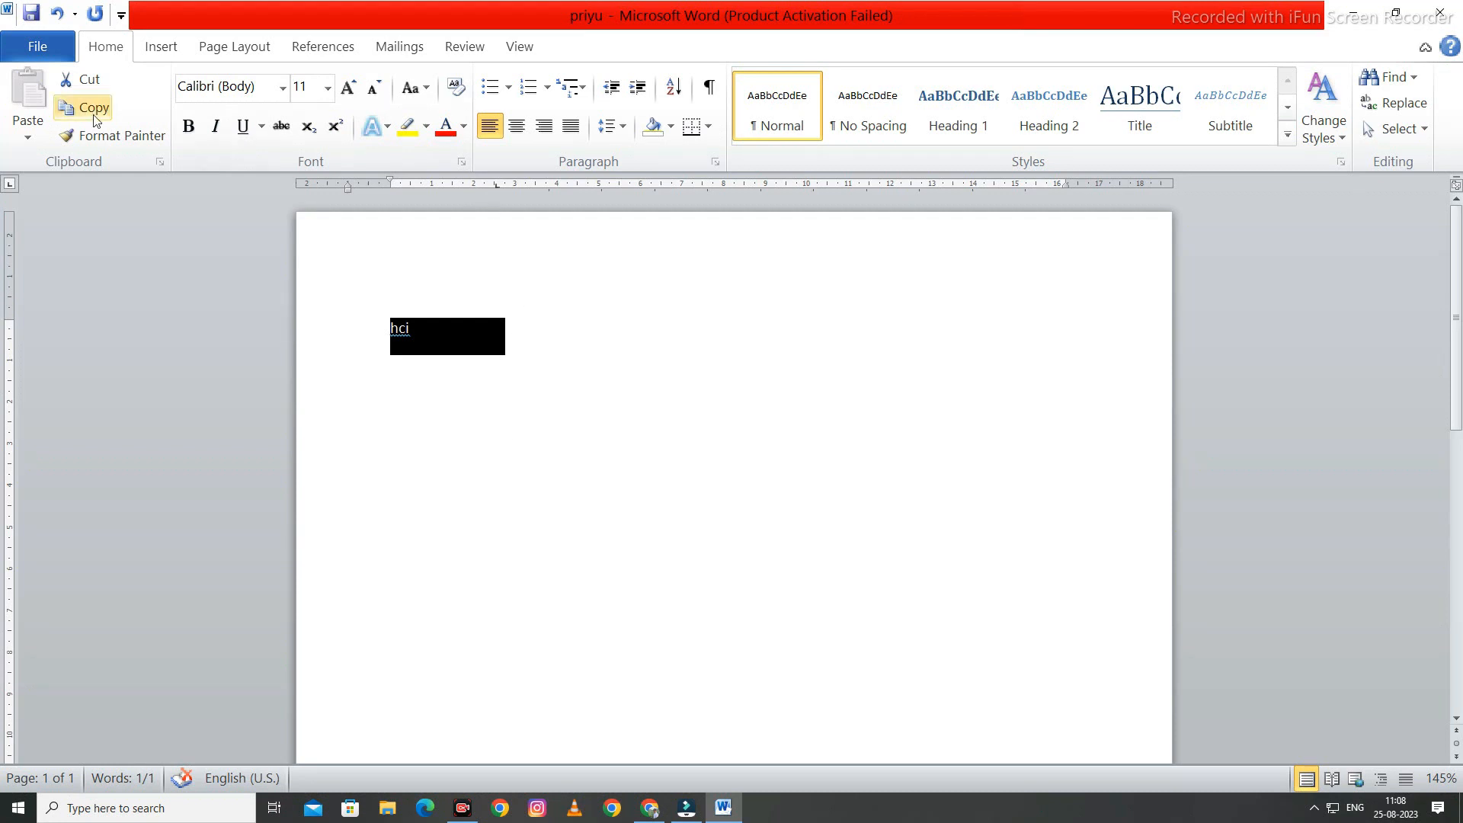
click(473, 329)
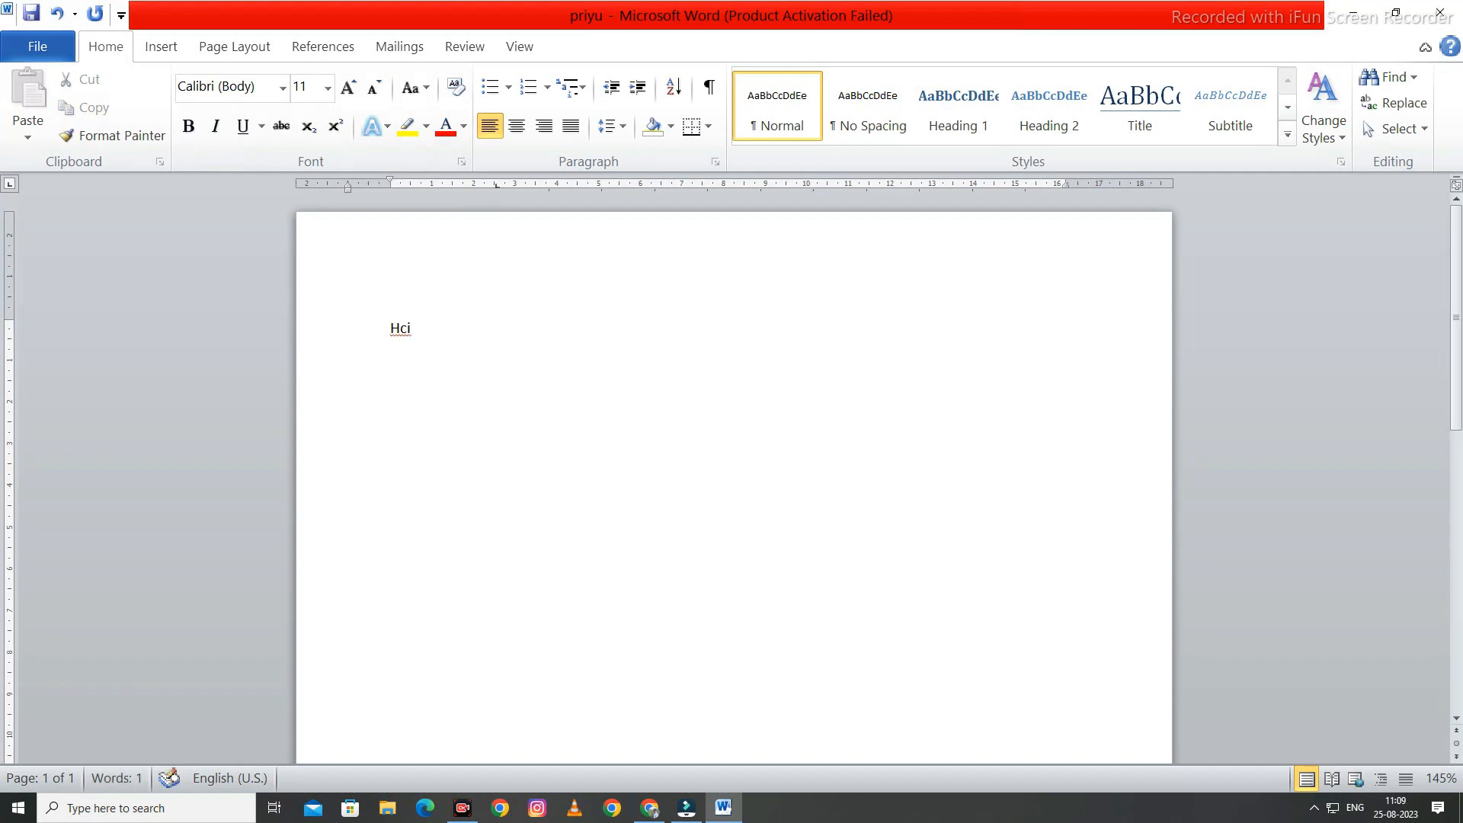
key(BackSpace)
key(BackSpace)
key(BackSpace)
text(CI Hidustan Comput)
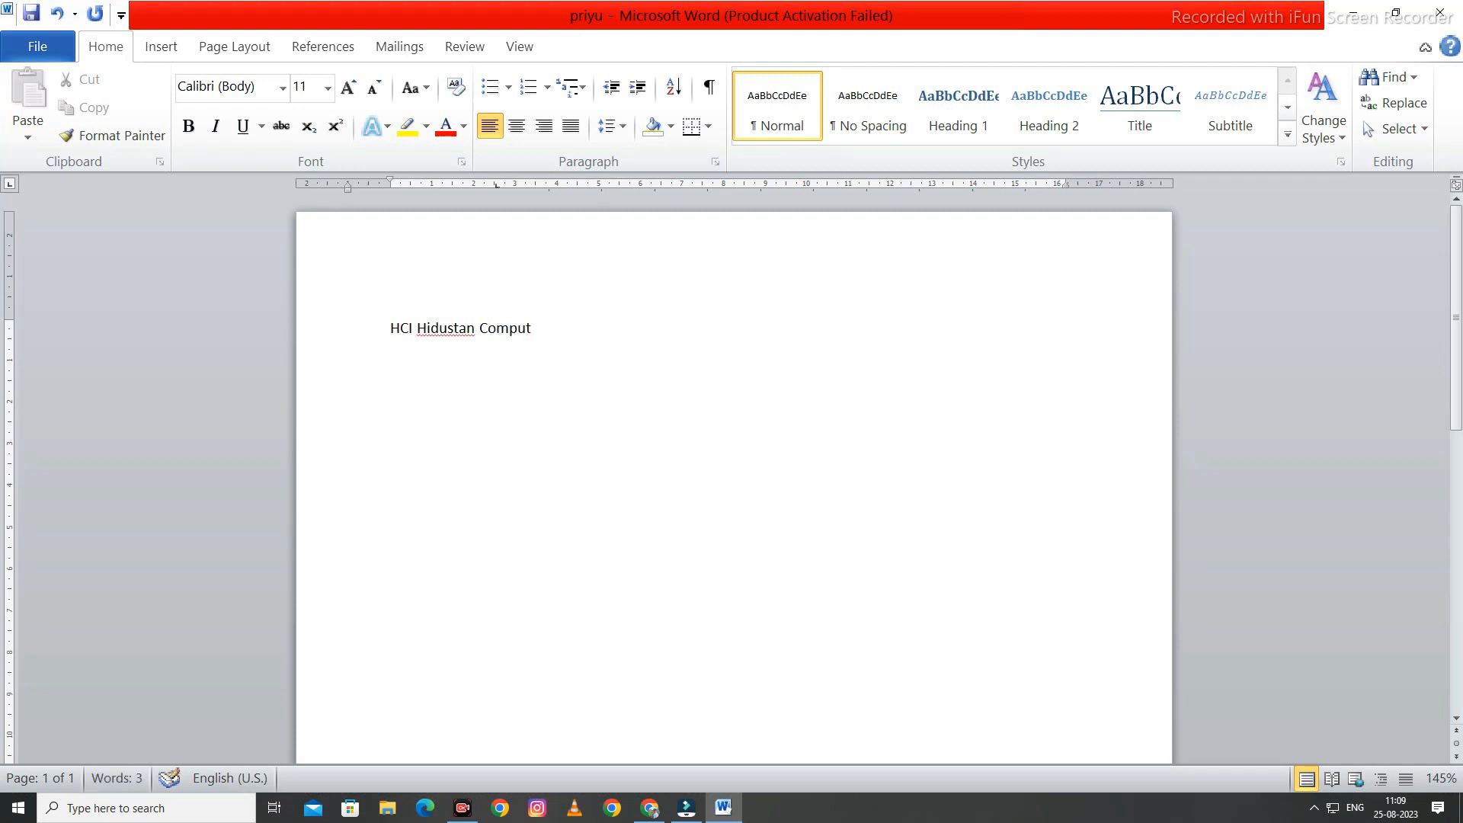
text(er Institution)
click(432, 328)
text(n)
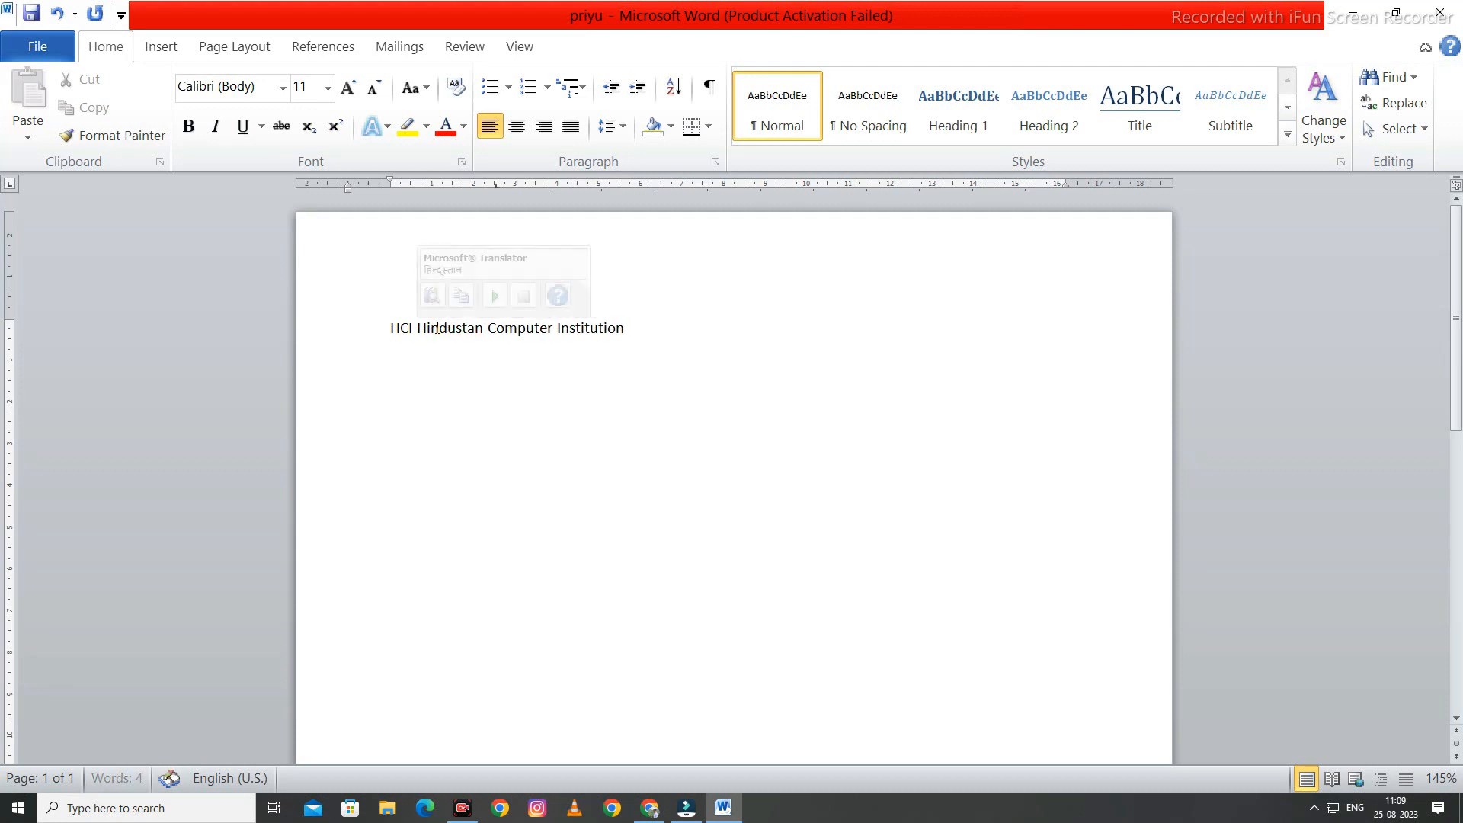
- Cut the whole "HCI Hindustan Computer Institution" line and paste it back in the same place
drag(629, 329, 340, 366)
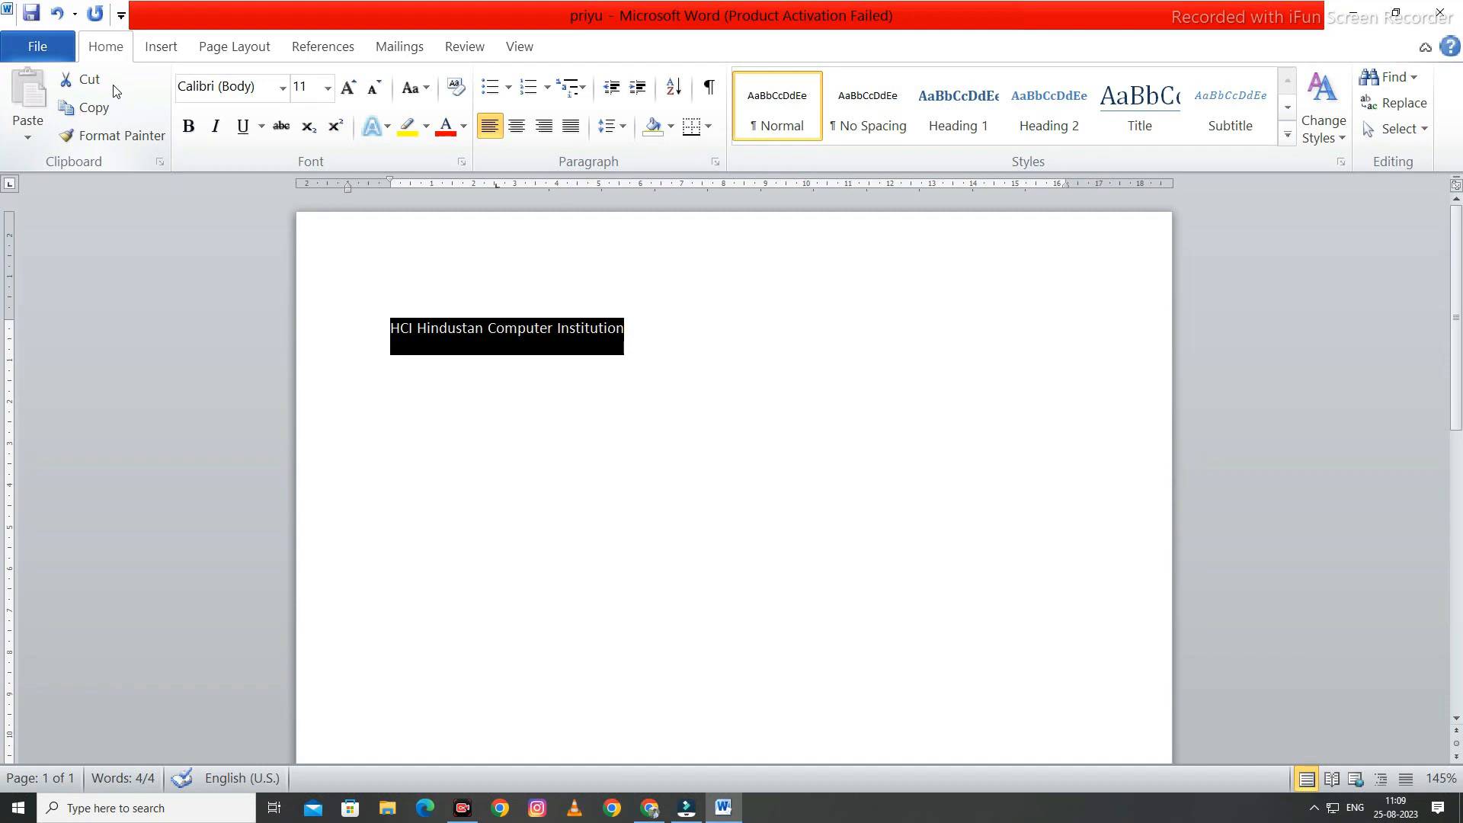
click(107, 112)
click(97, 85)
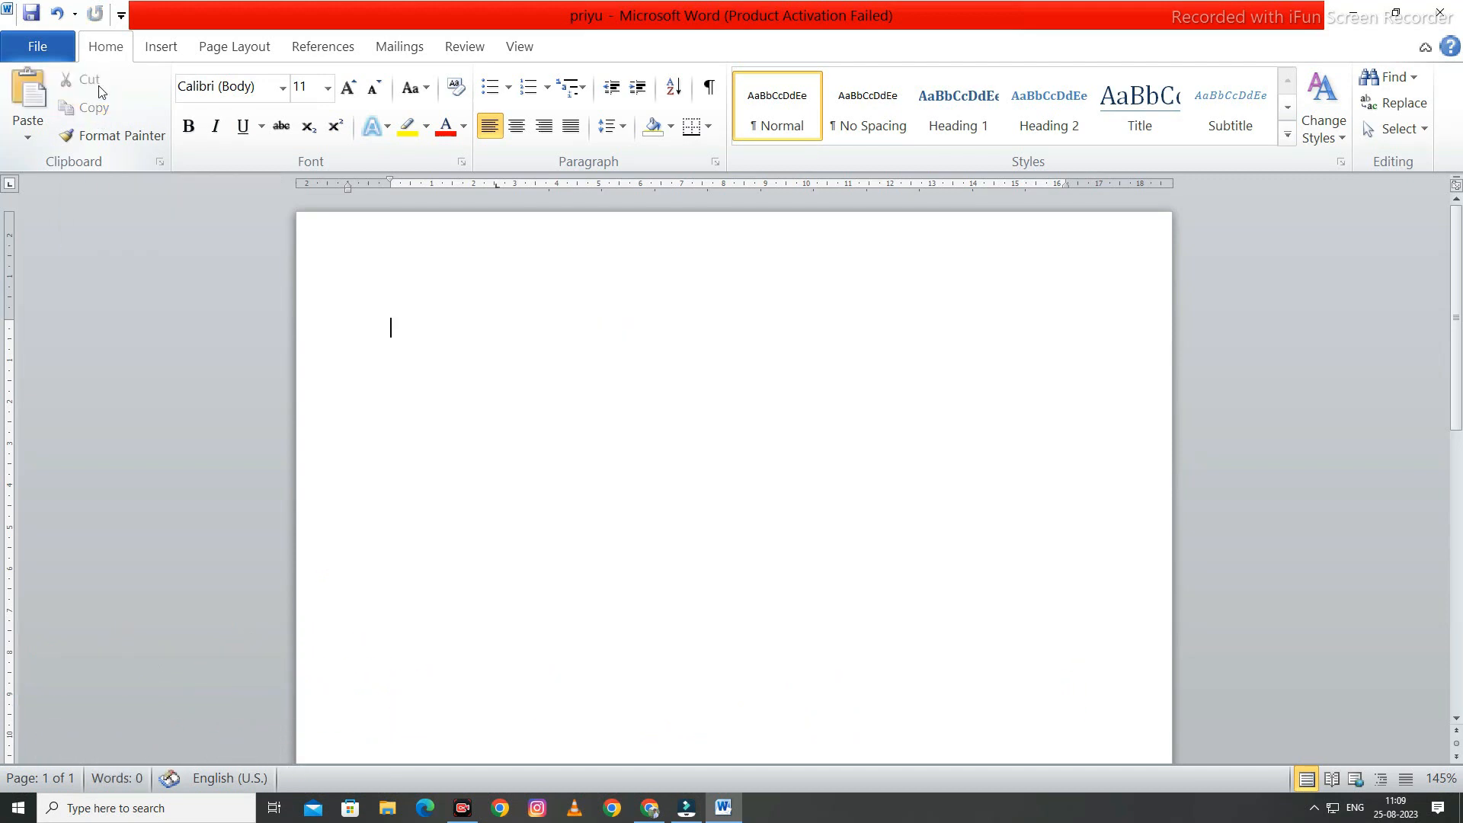
click(27, 102)
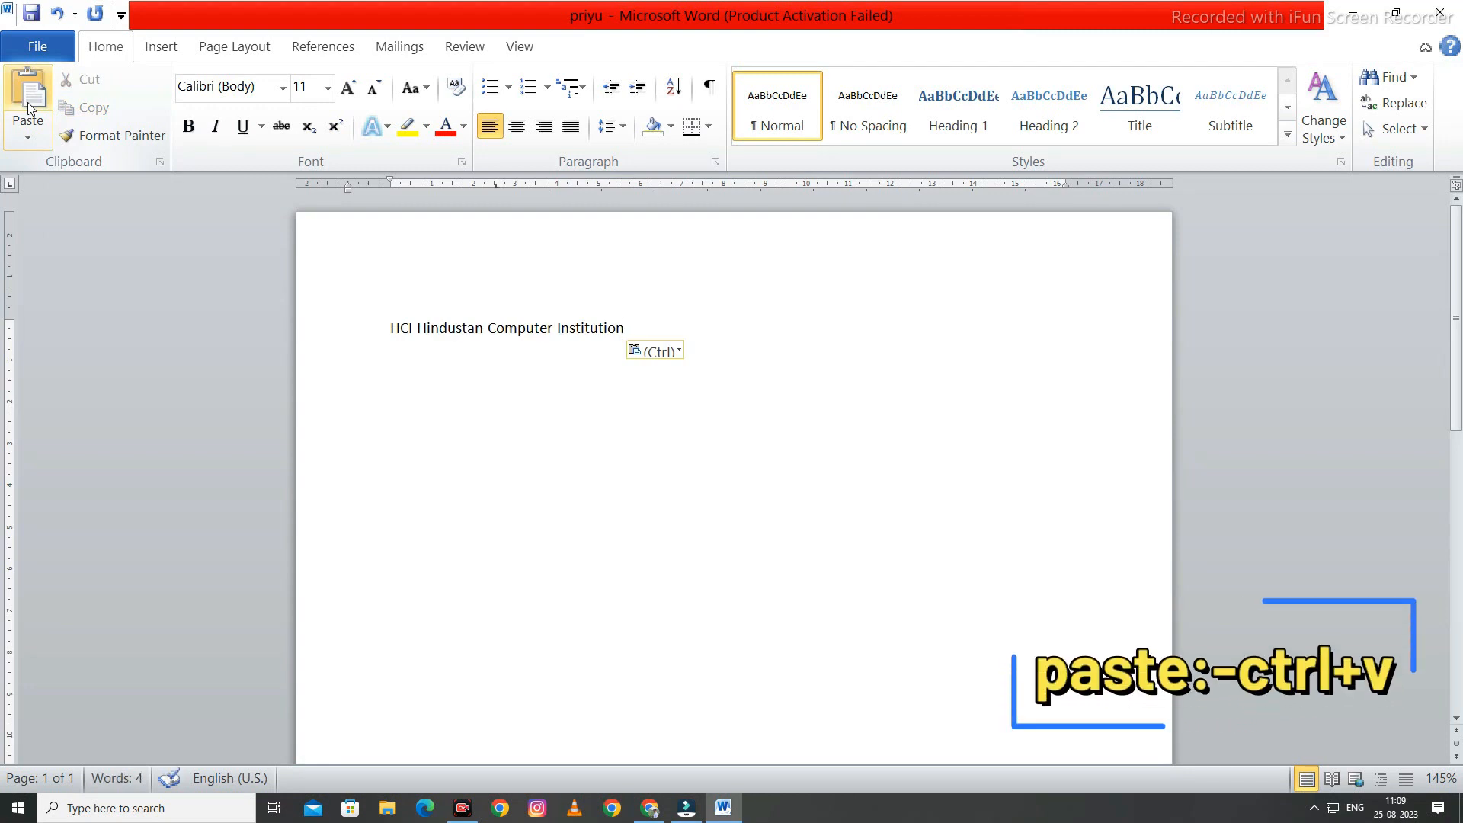
- Copy the "HCI Hindustan Computer Institution" line and paste the copy on a new line below it
drag(630, 324, 387, 327)
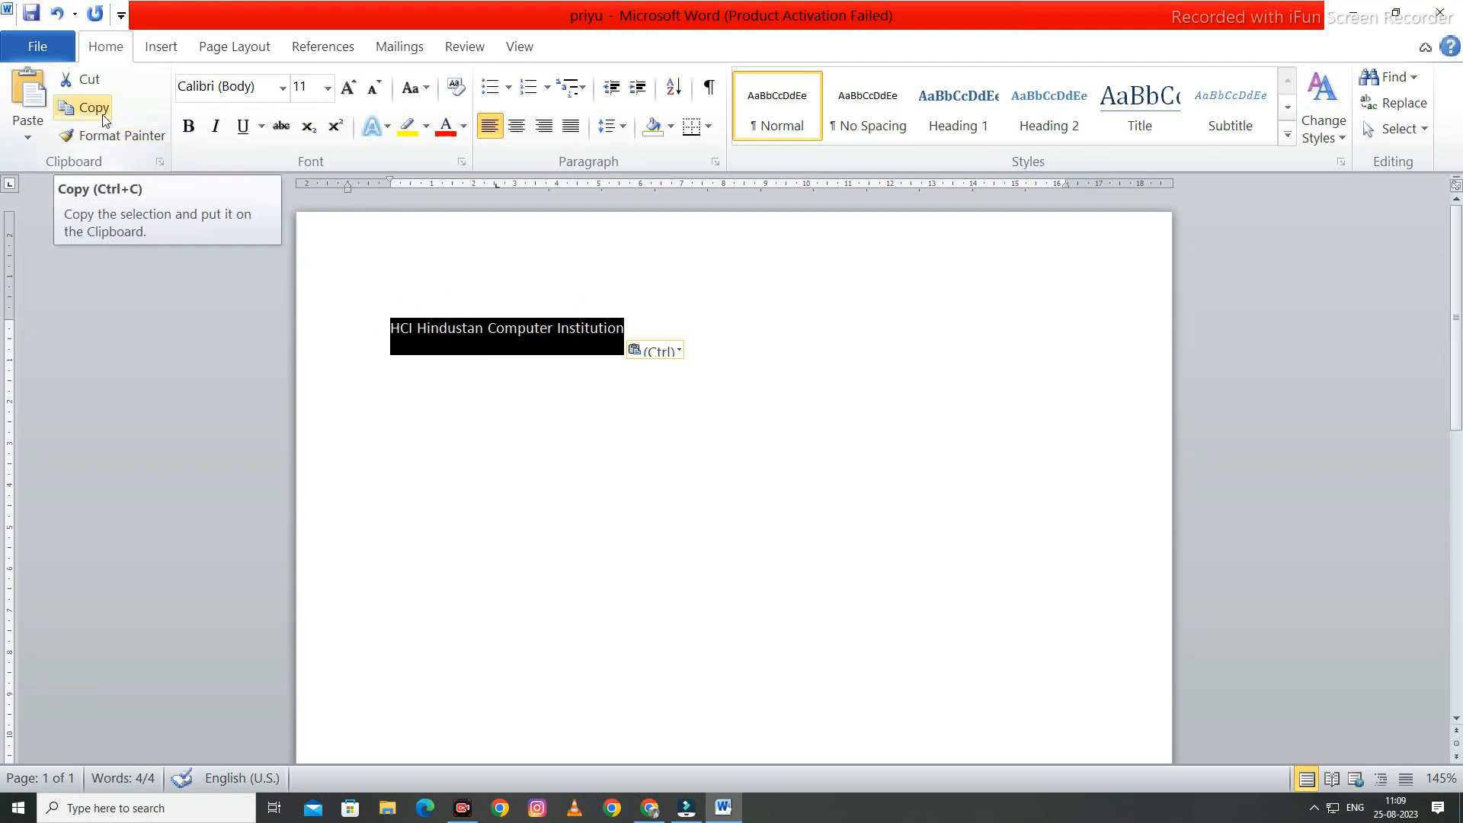
click(103, 114)
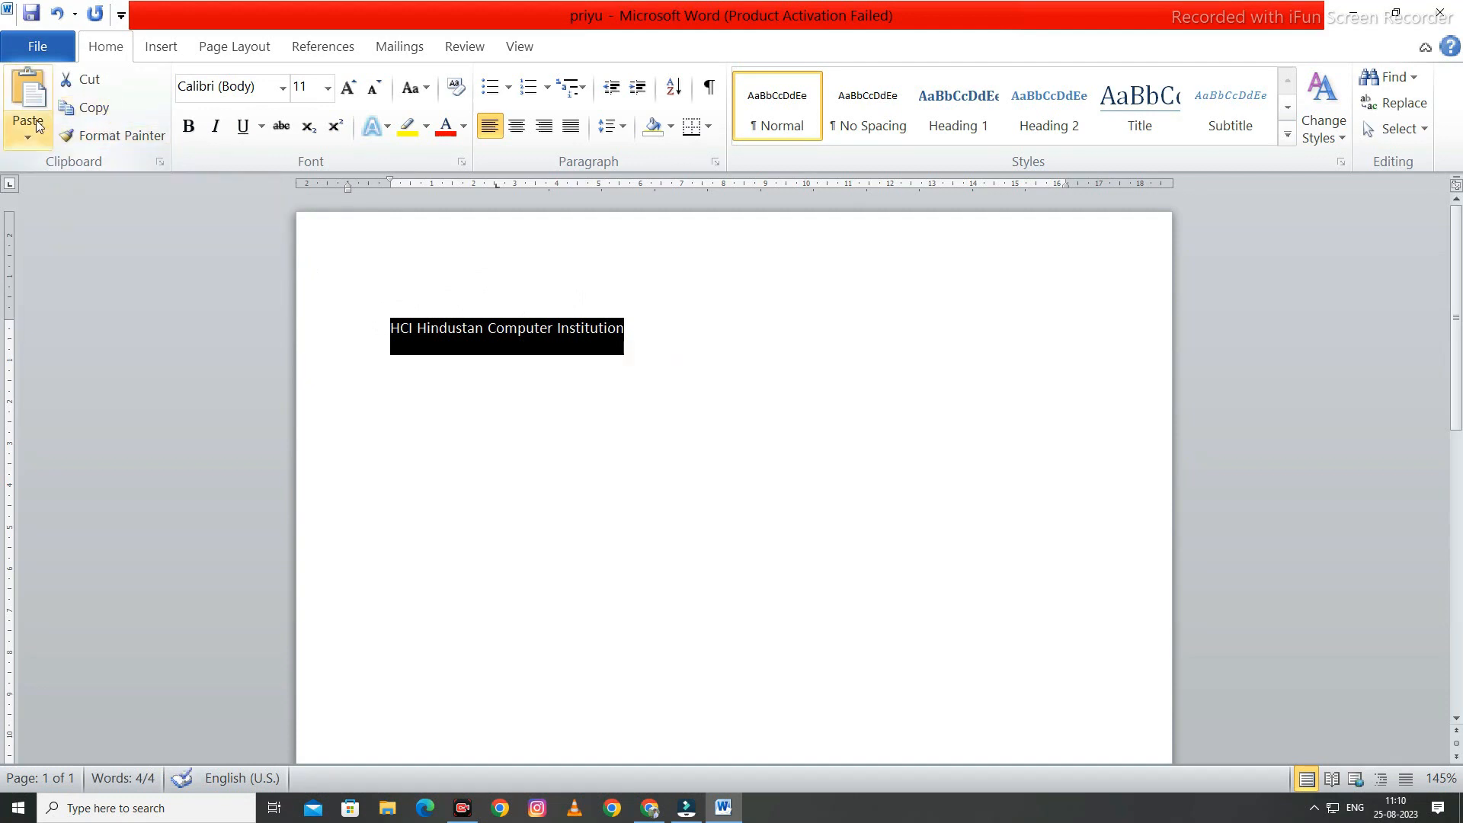
click(432, 402)
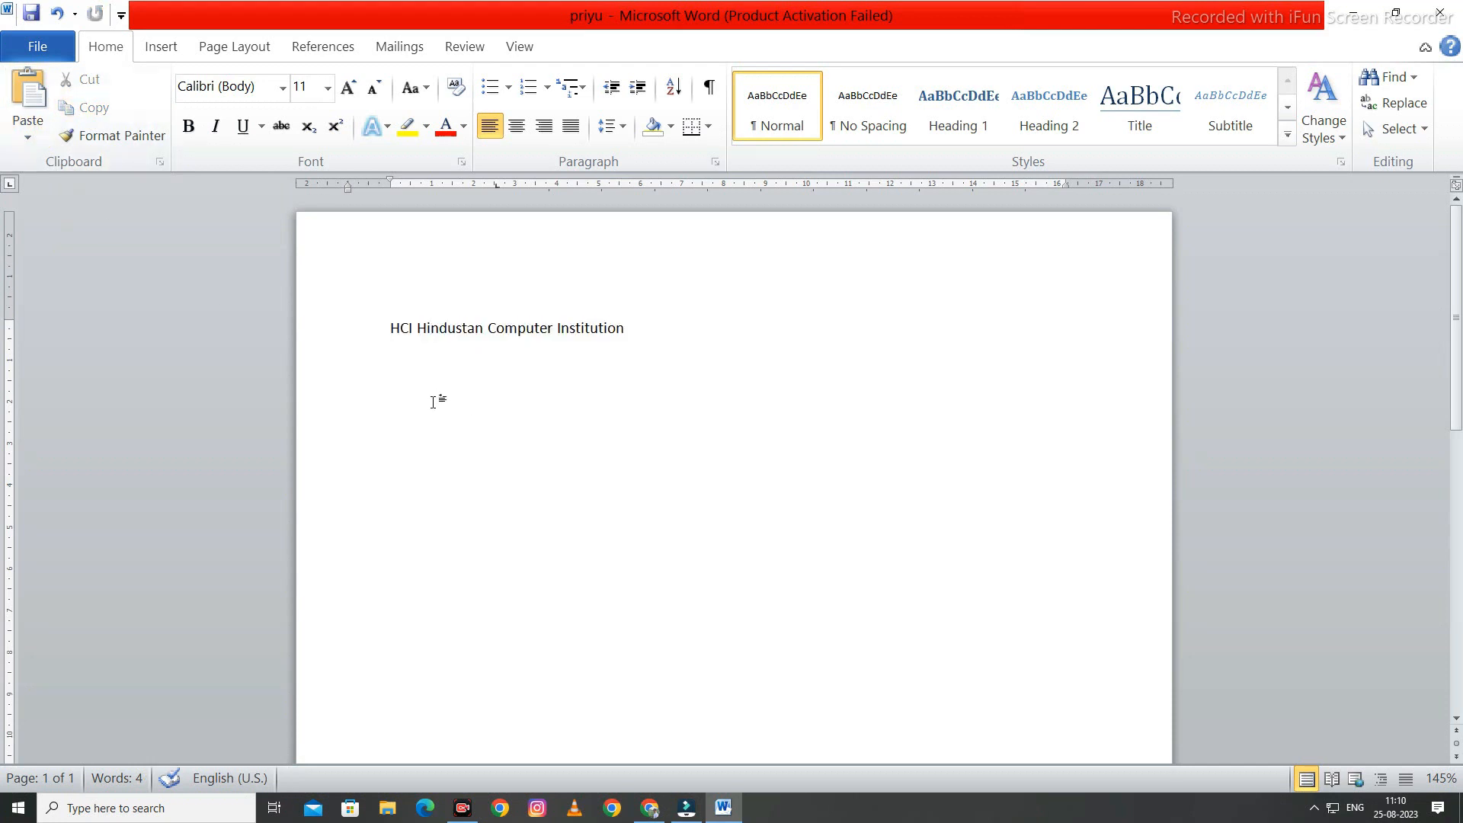
click(644, 329)
key(Return)
click(36, 101)
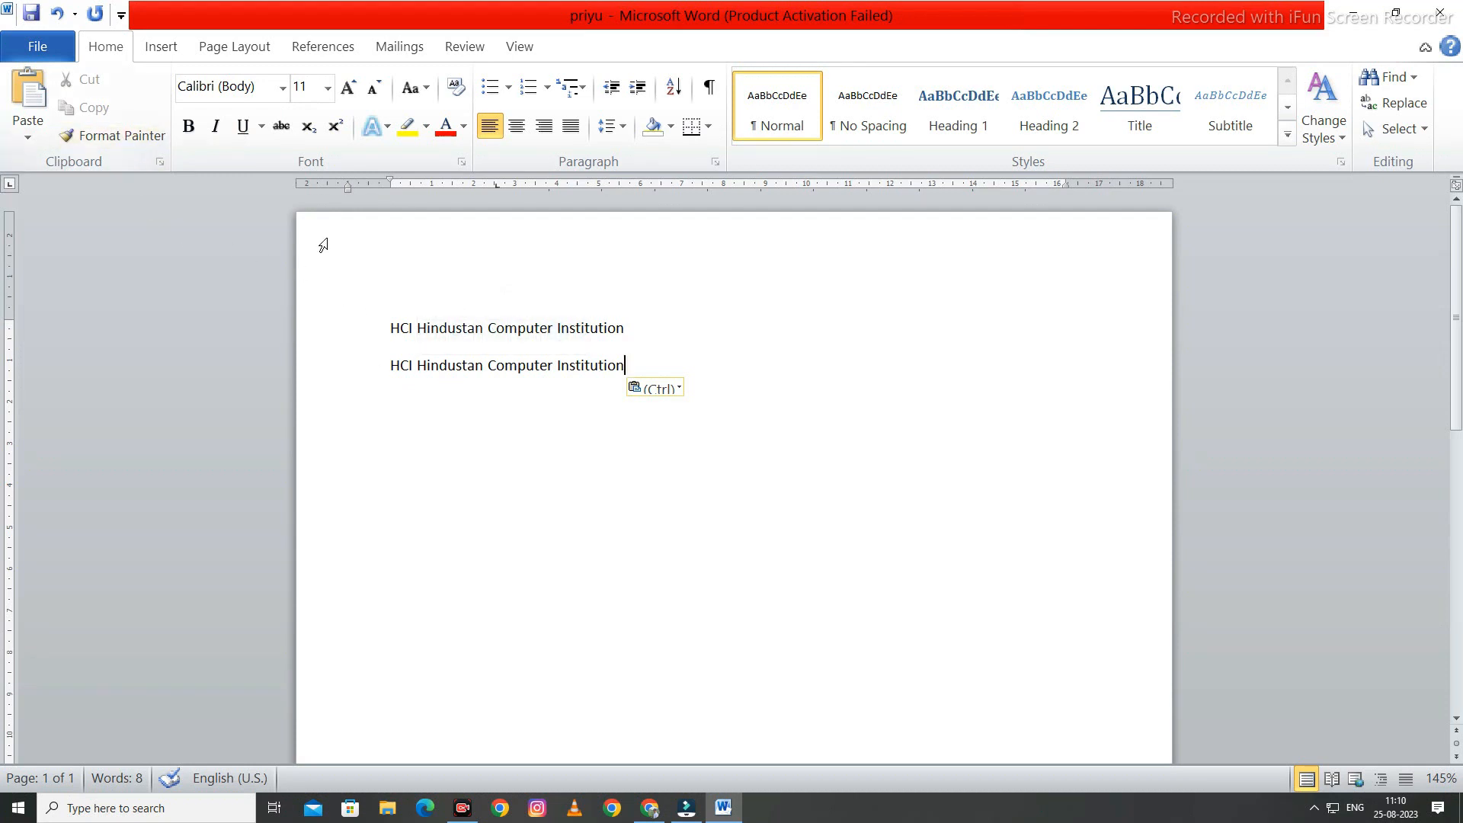
- Color the word "HCI" in the first line with the blue theme color
drag(385, 326, 418, 328)
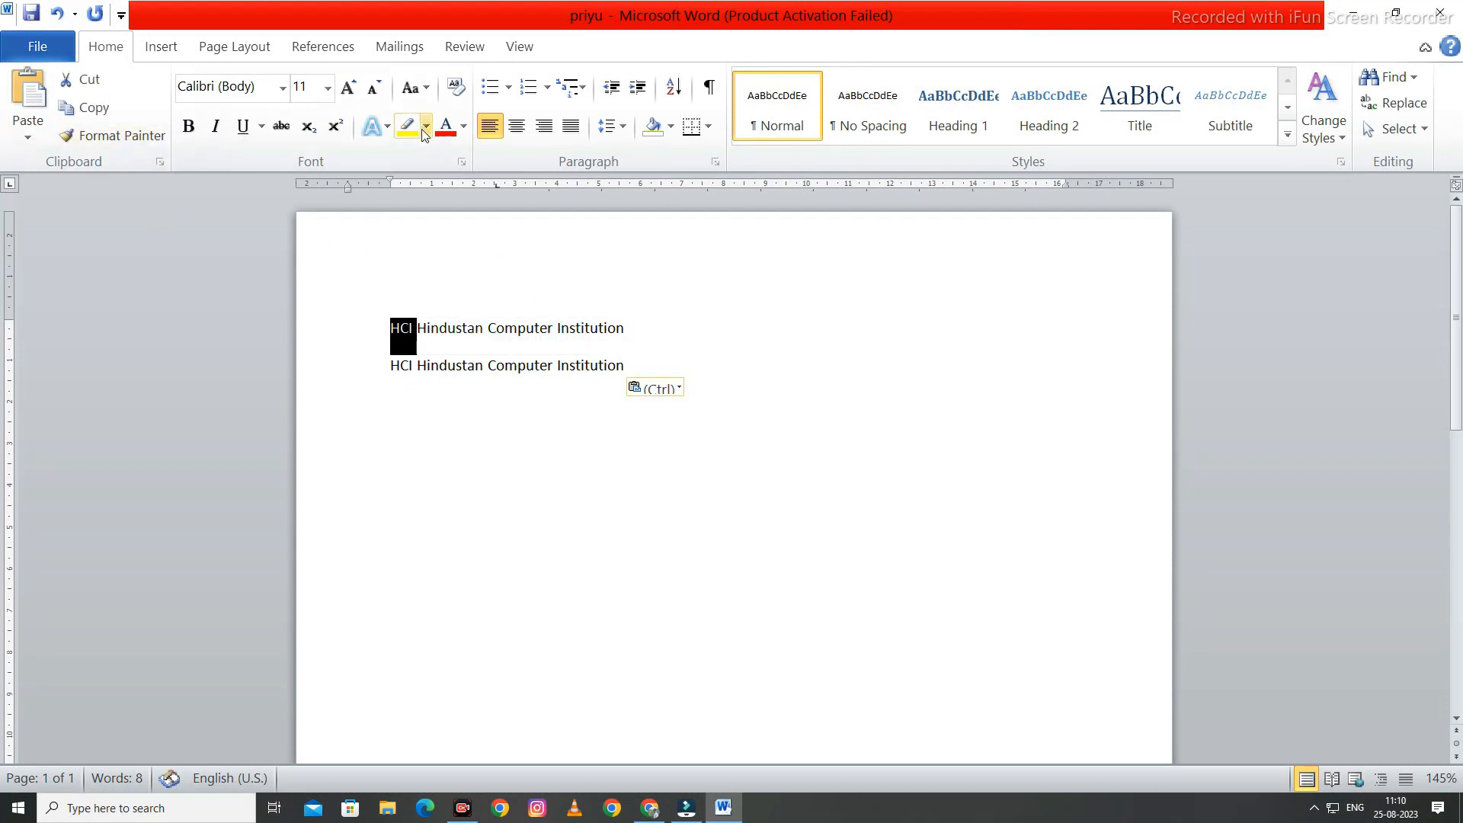
click(462, 126)
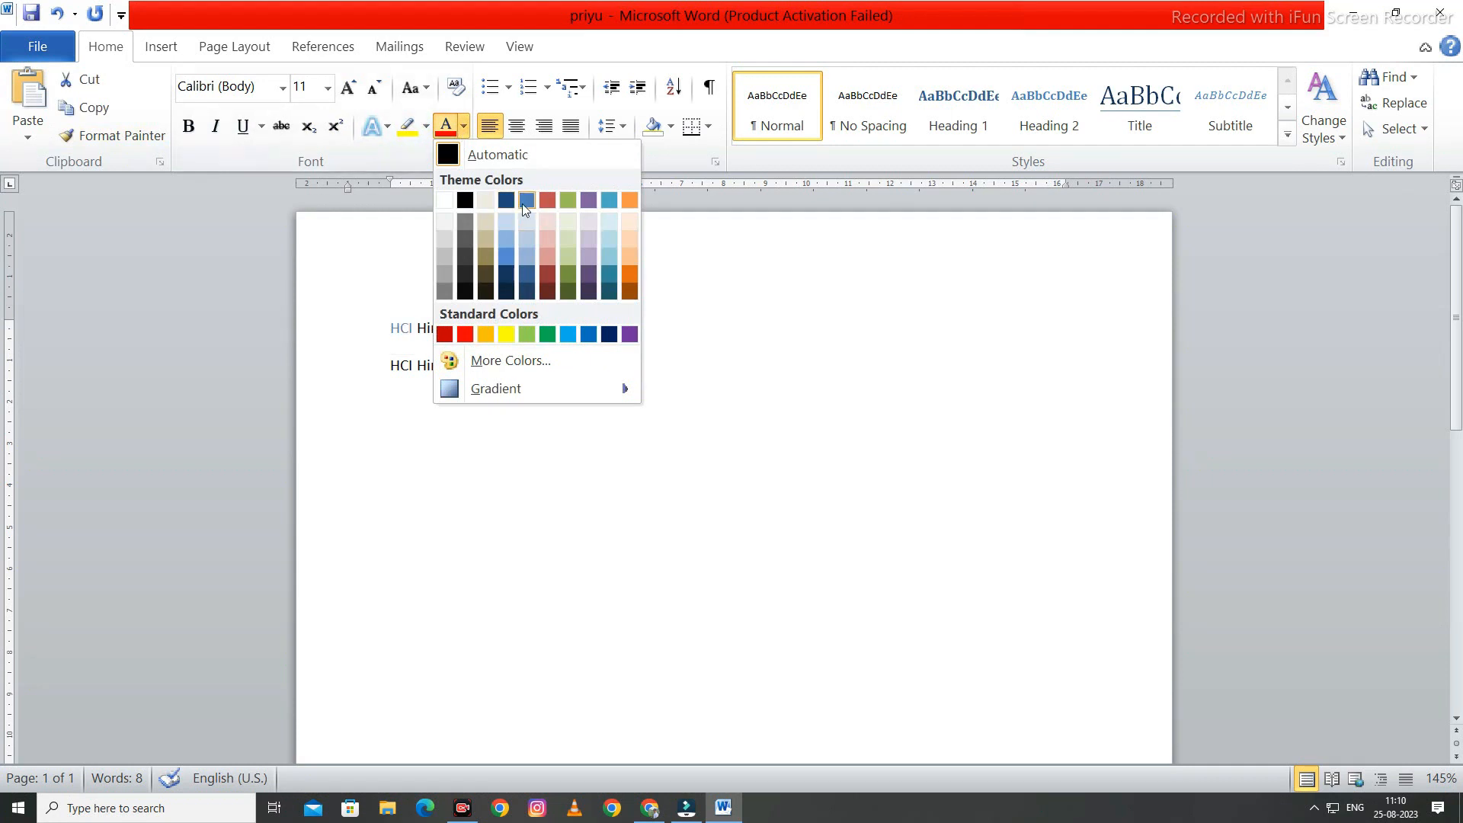
click(524, 204)
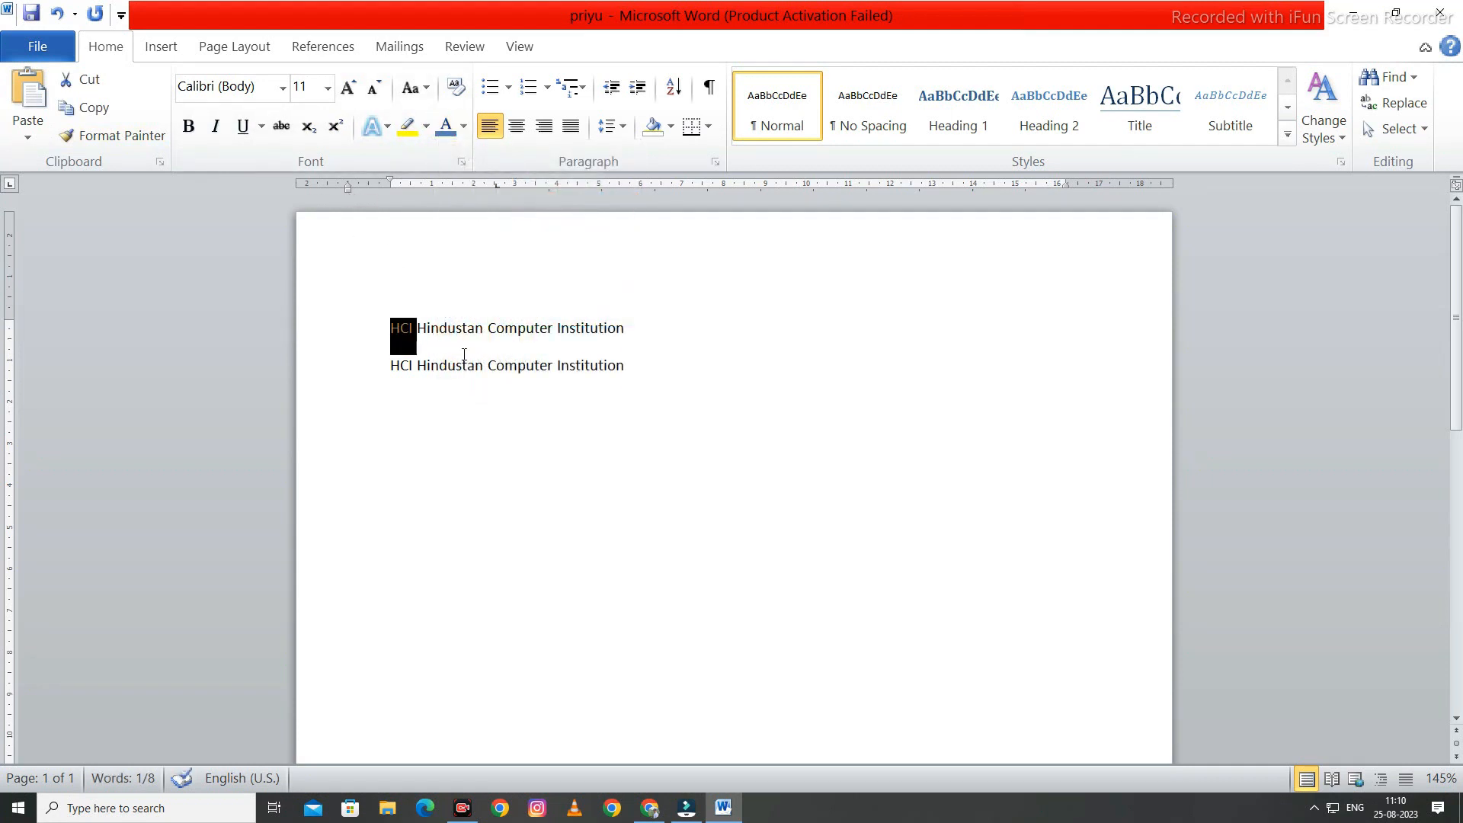
click(462, 328)
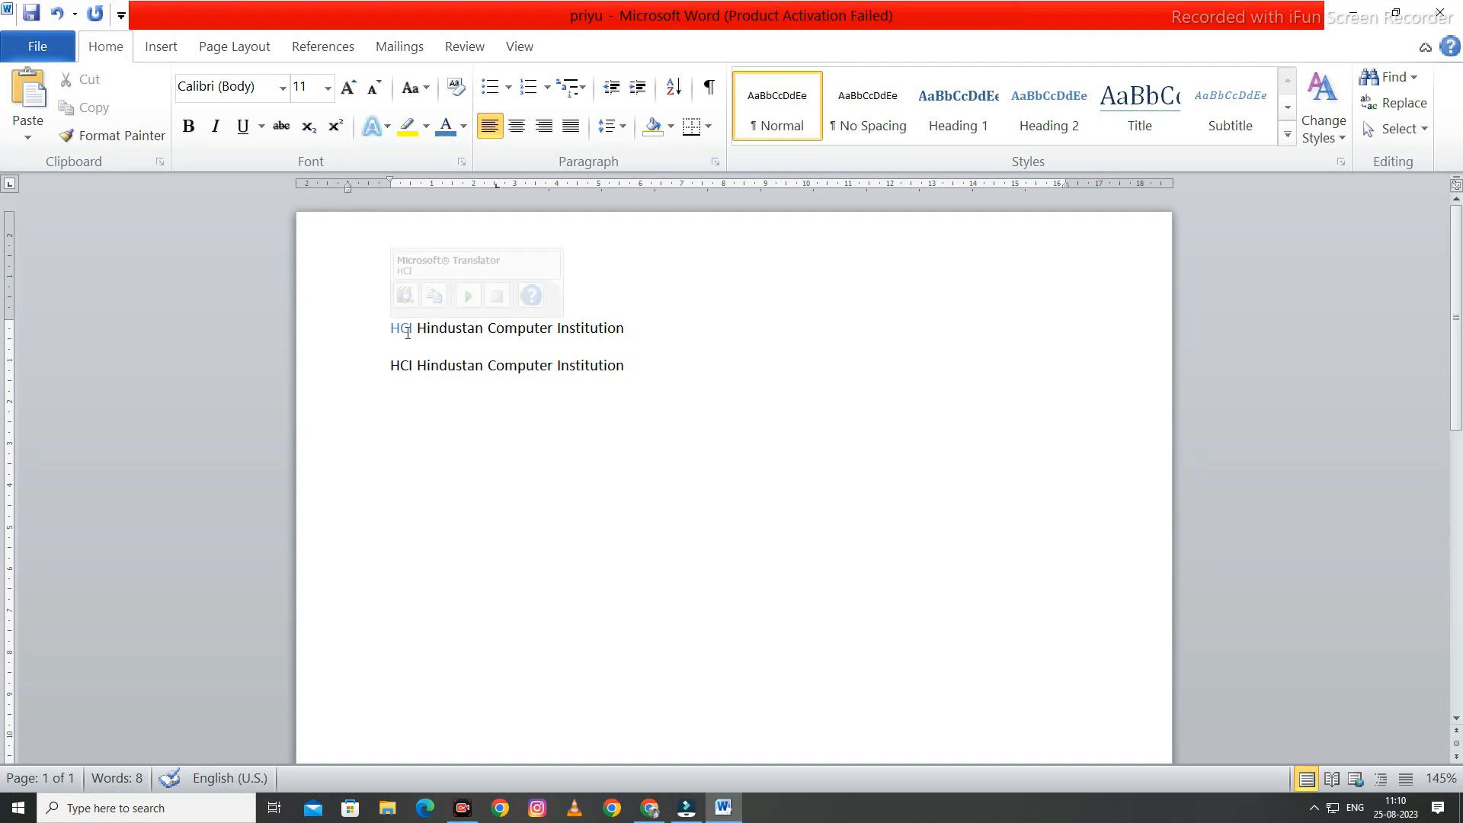
- Use Format Painter to apply the blue formatting of "HCI" to "Institution" and "Computer" in the second line
click(513, 369)
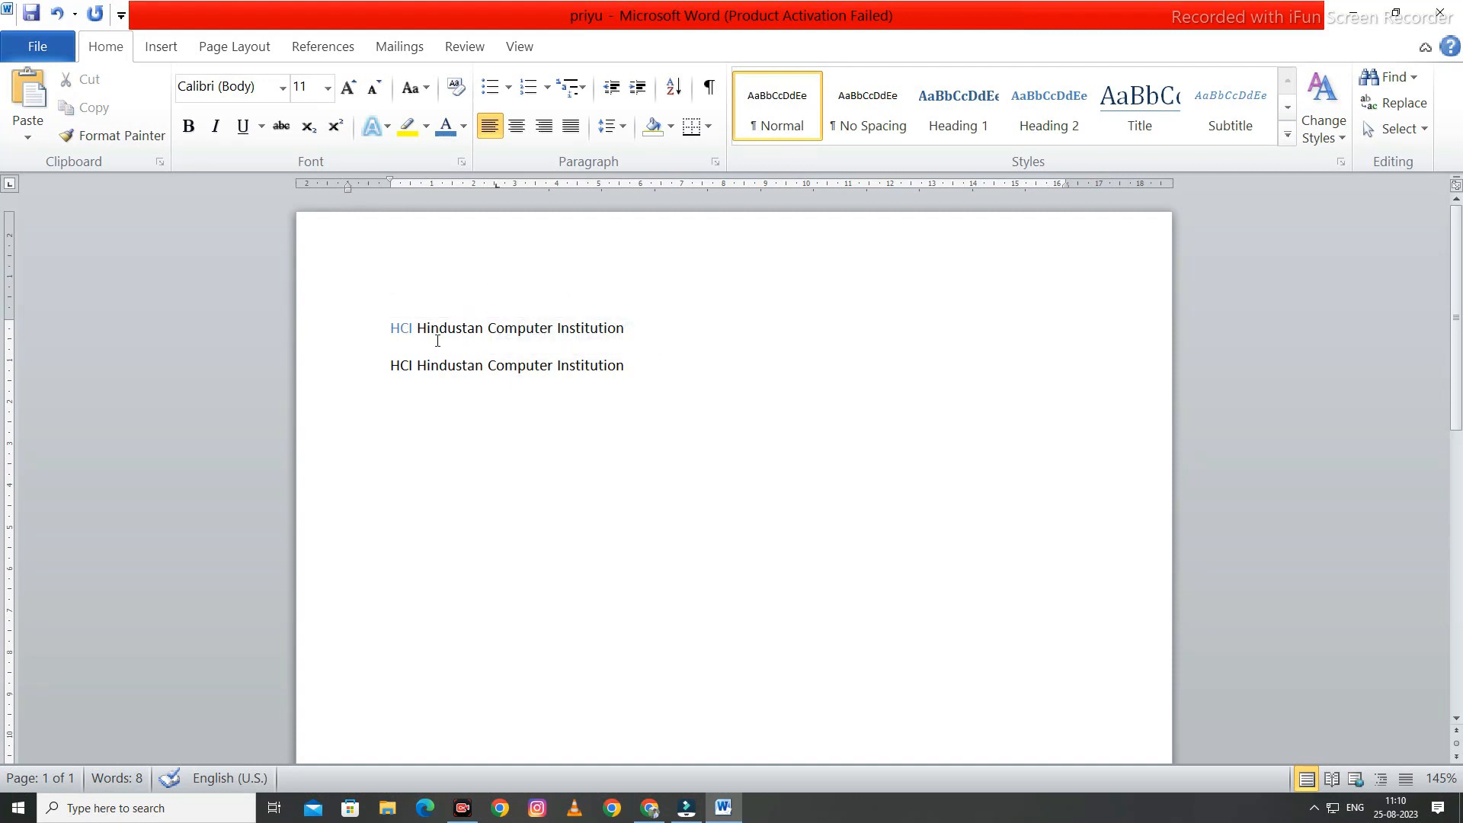
click(114, 137)
drag(632, 364, 558, 365)
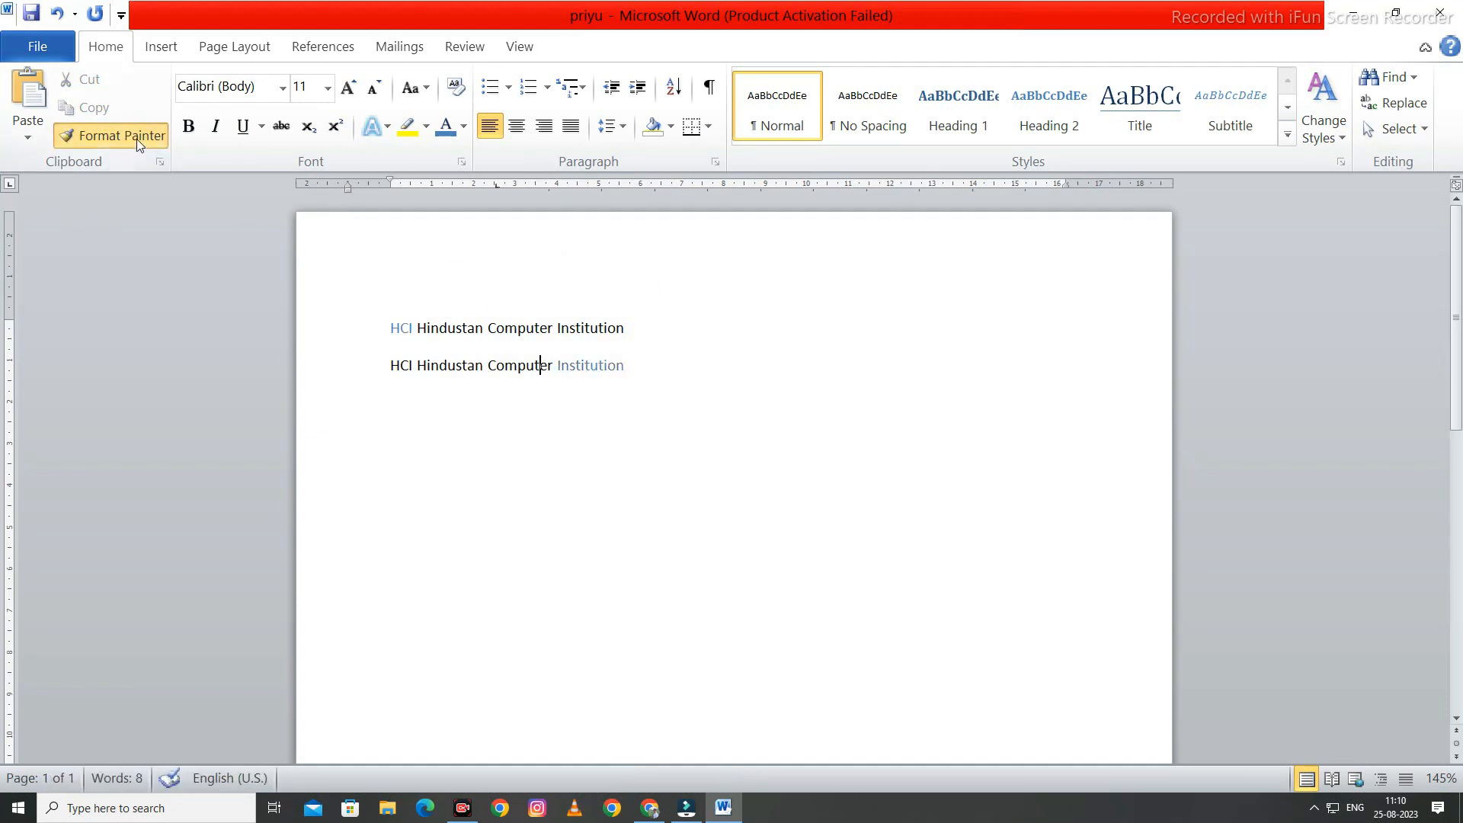
click(114, 136)
click(536, 366)
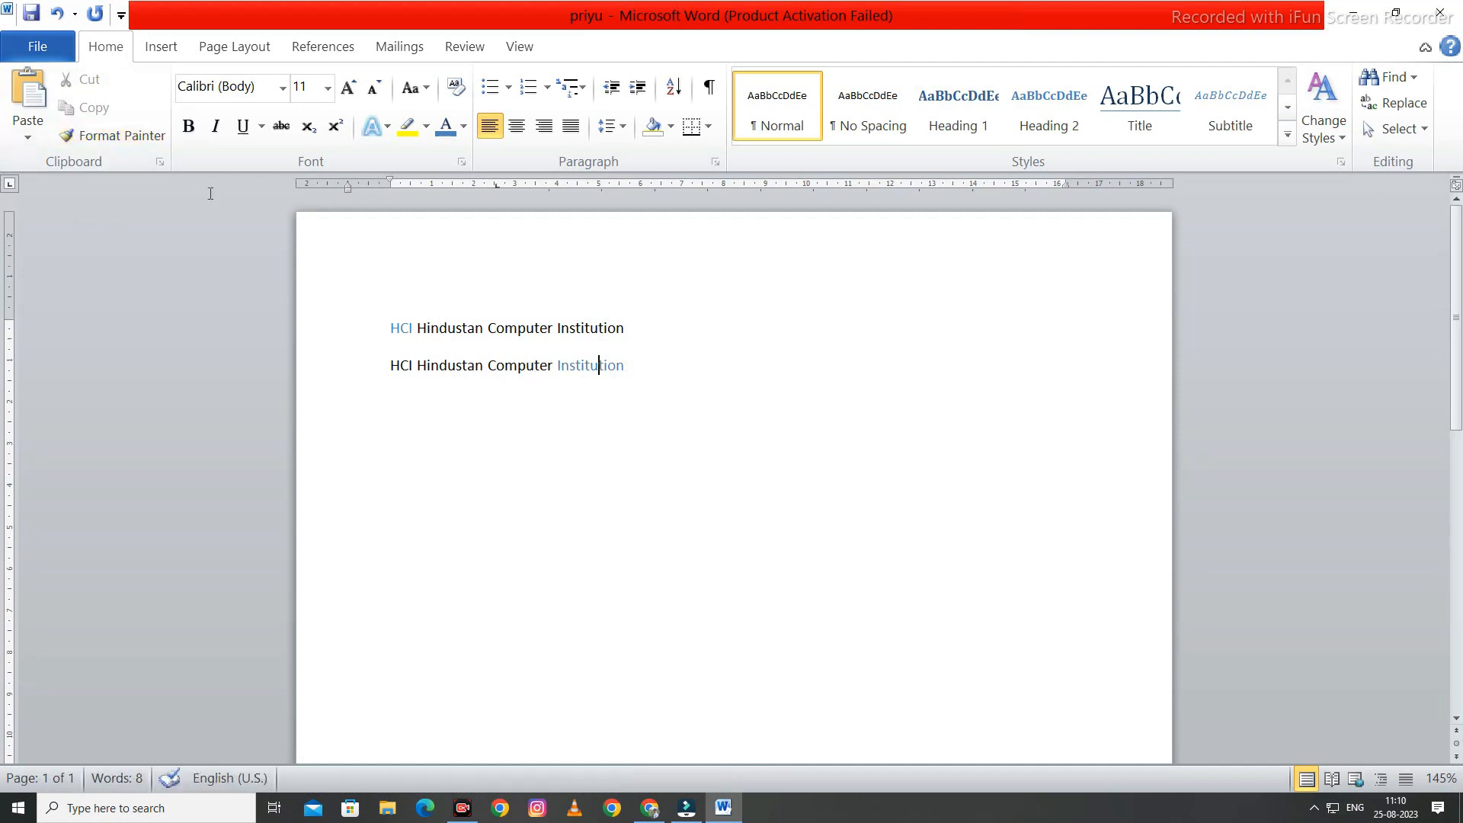
click(112, 136)
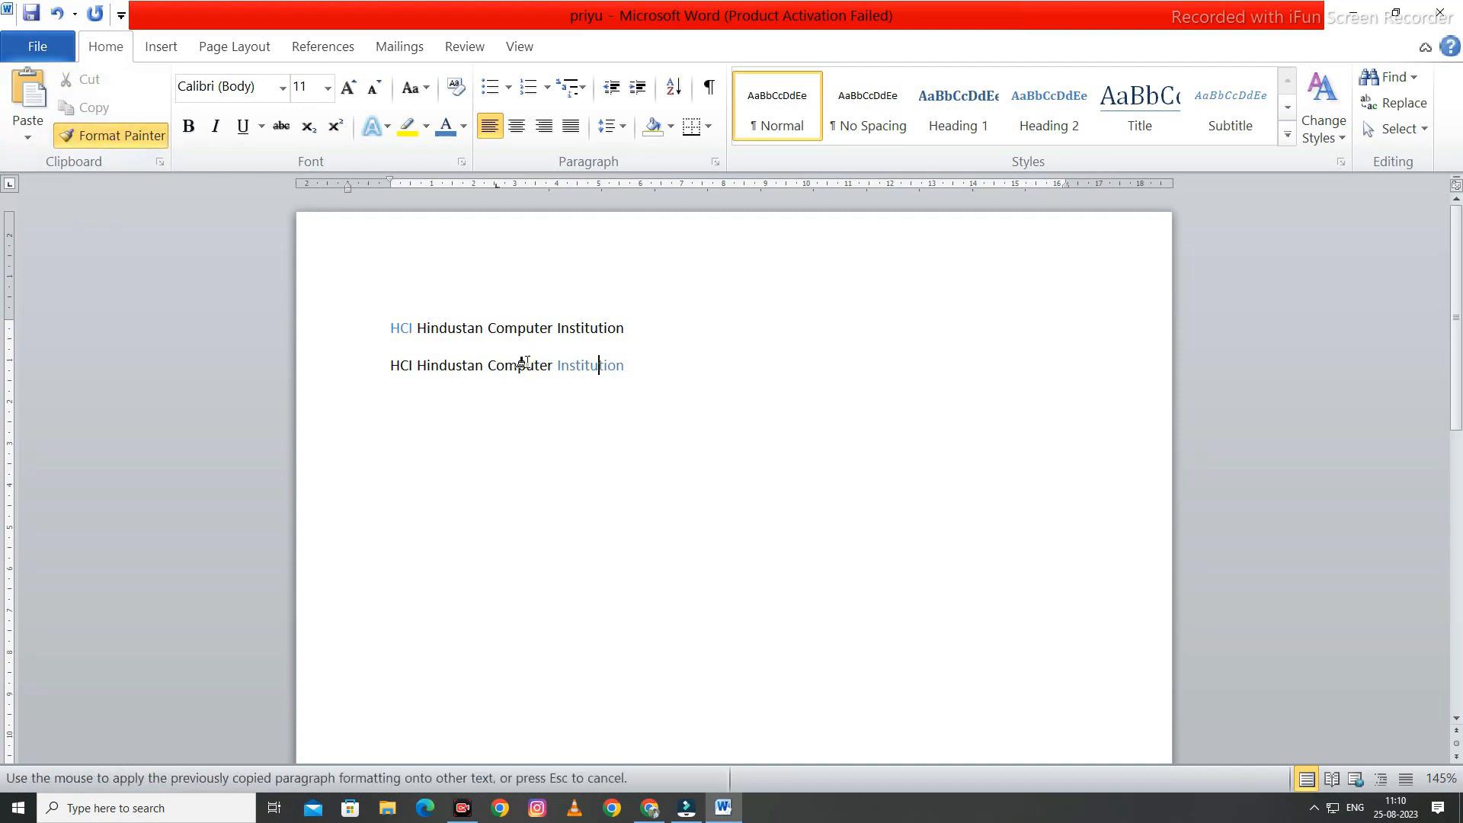
click(526, 363)
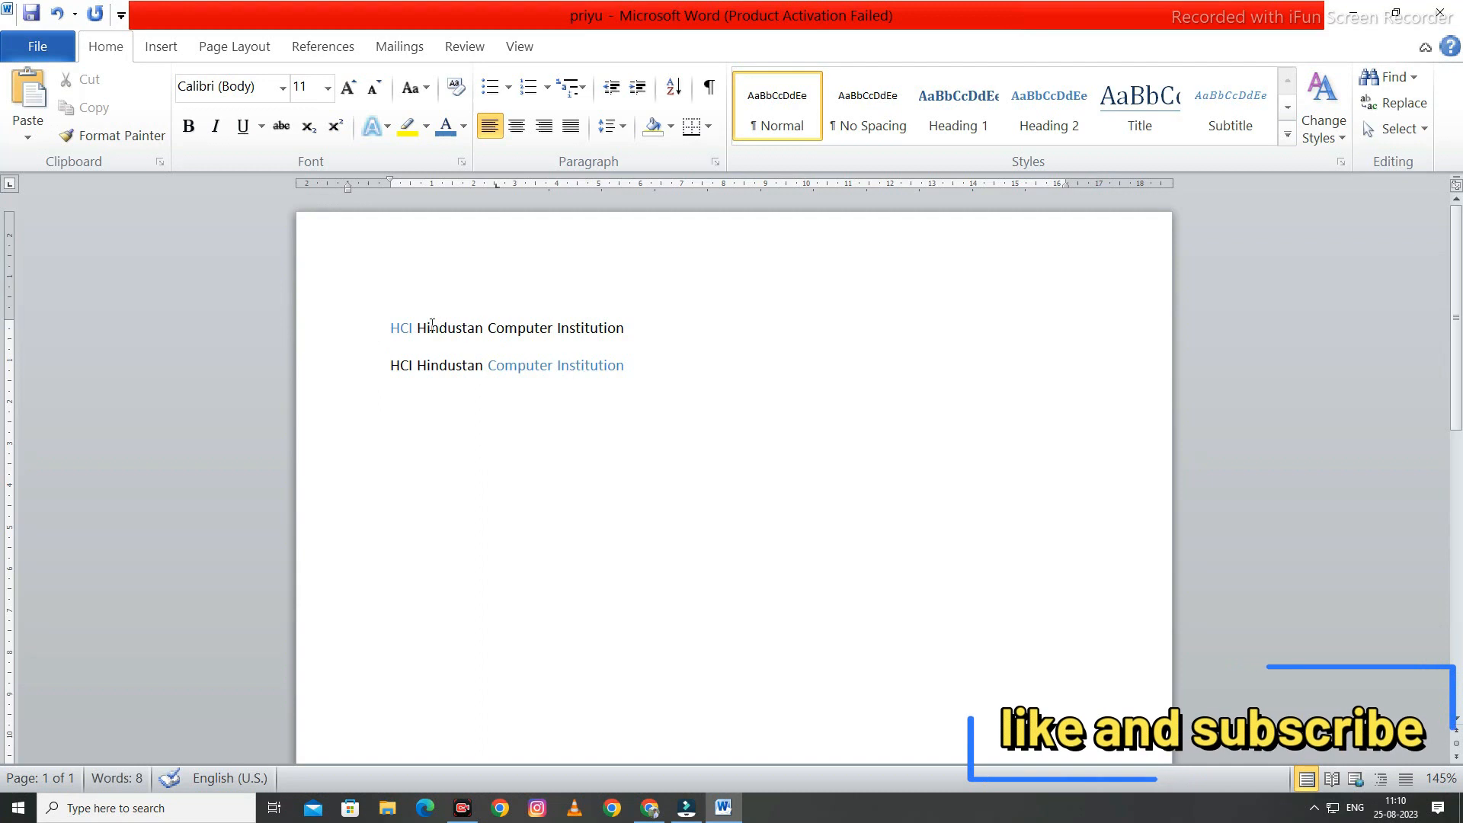
mouse_move(531, 373)
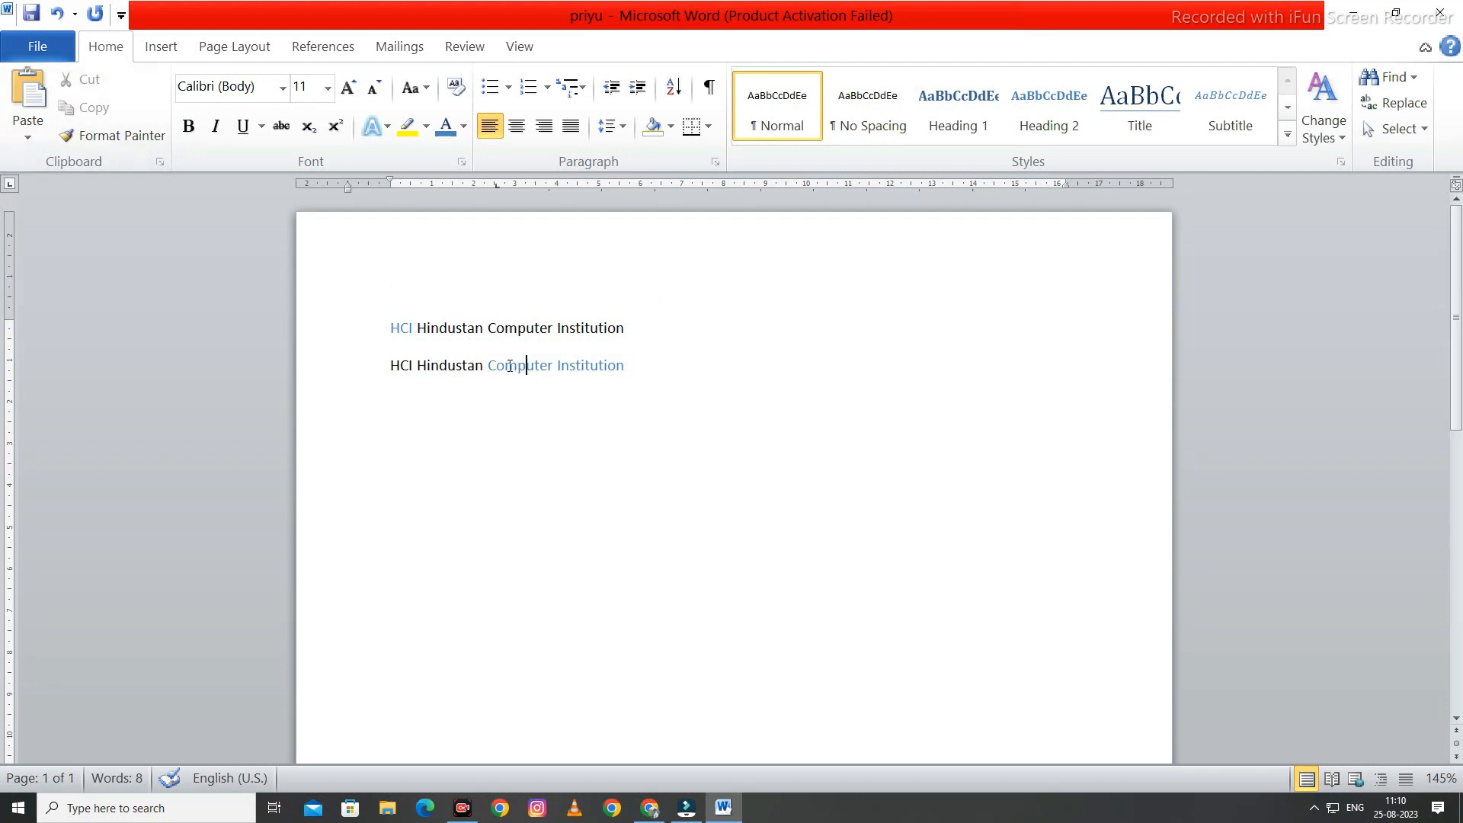
mouse_move(589, 365)
- Change the font of both text lines to Agency FB
drag(390, 324, 653, 366)
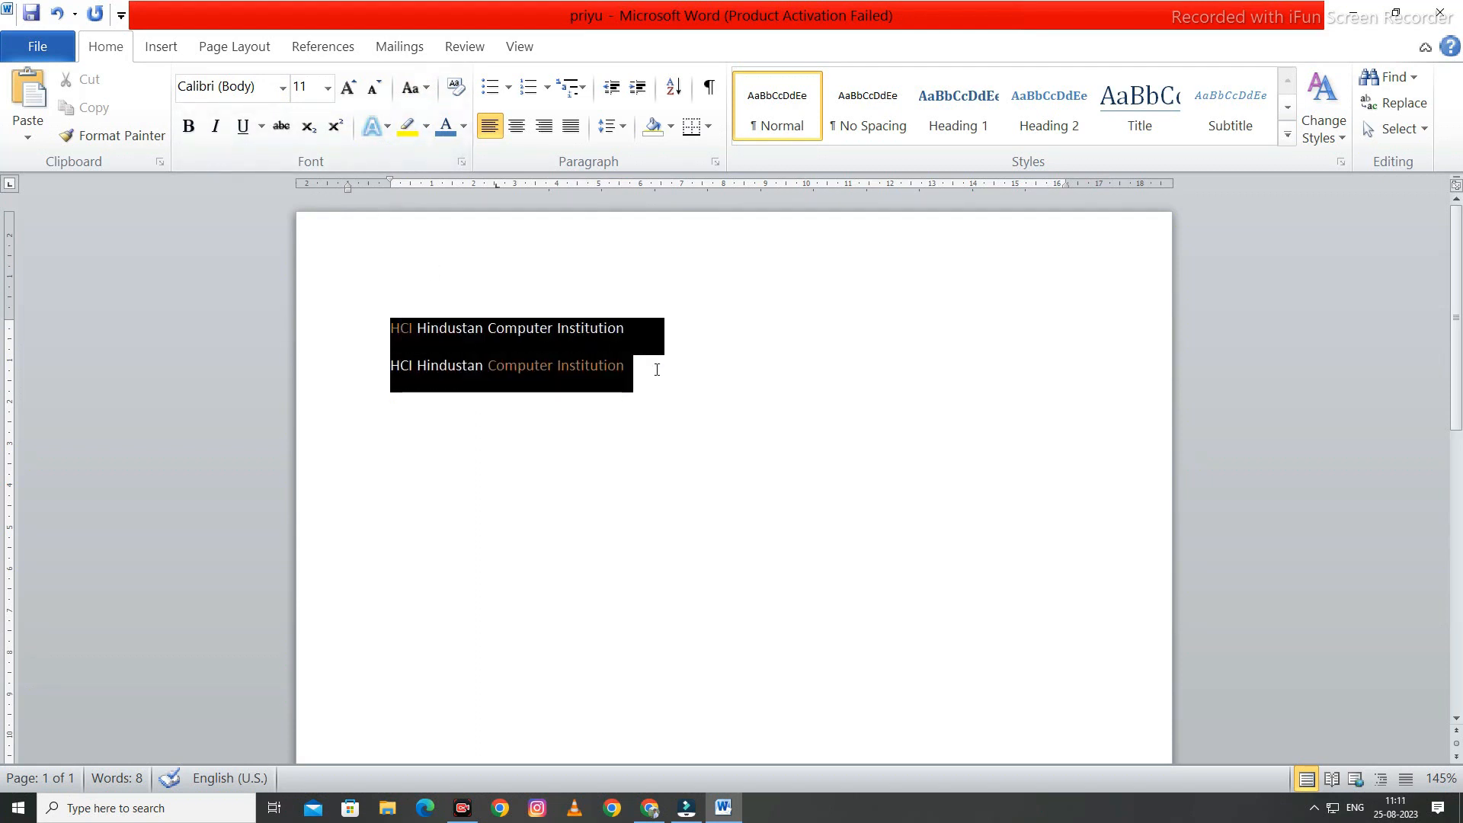
click(282, 87)
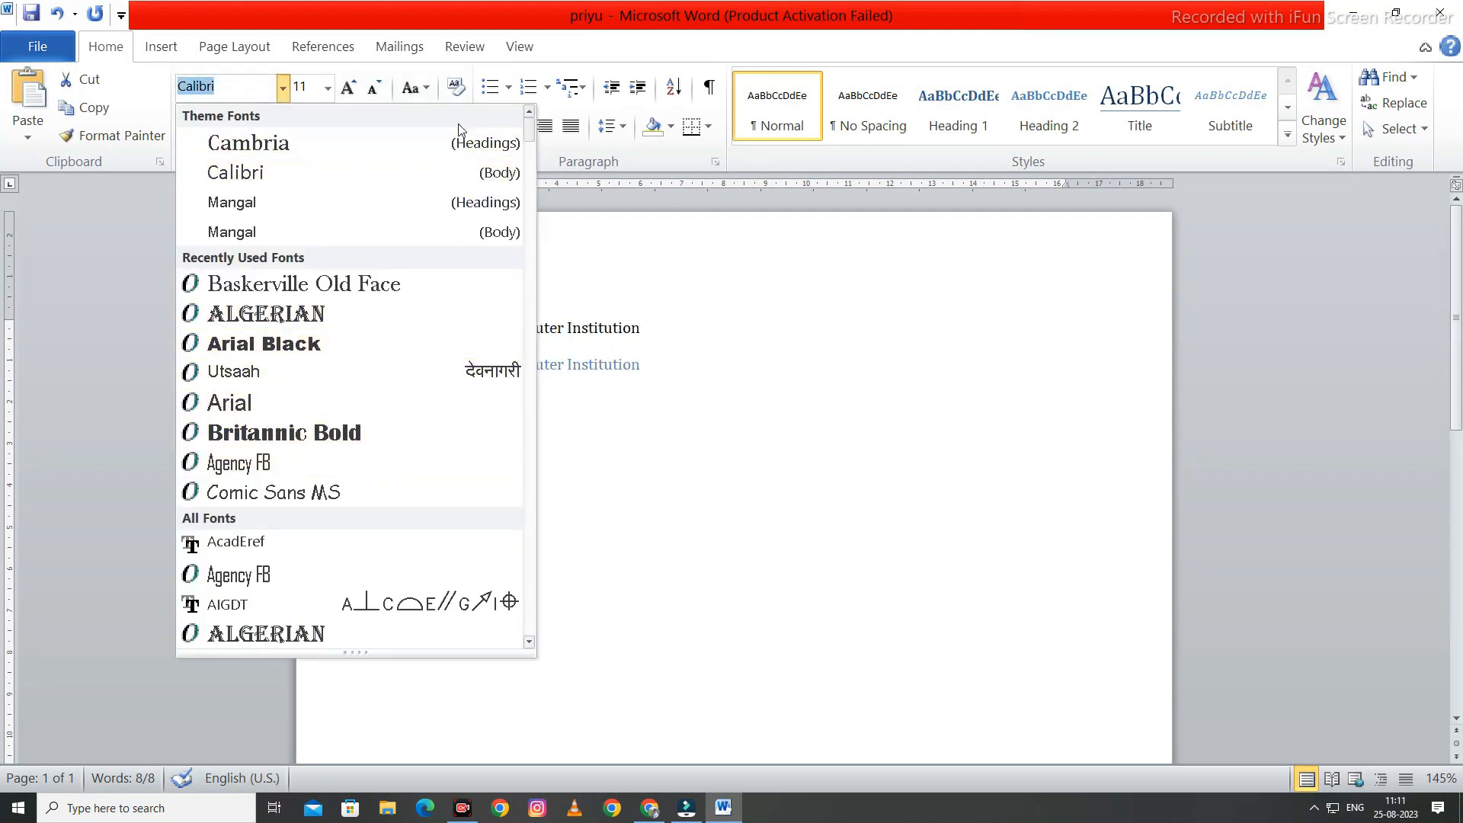
click(395, 466)
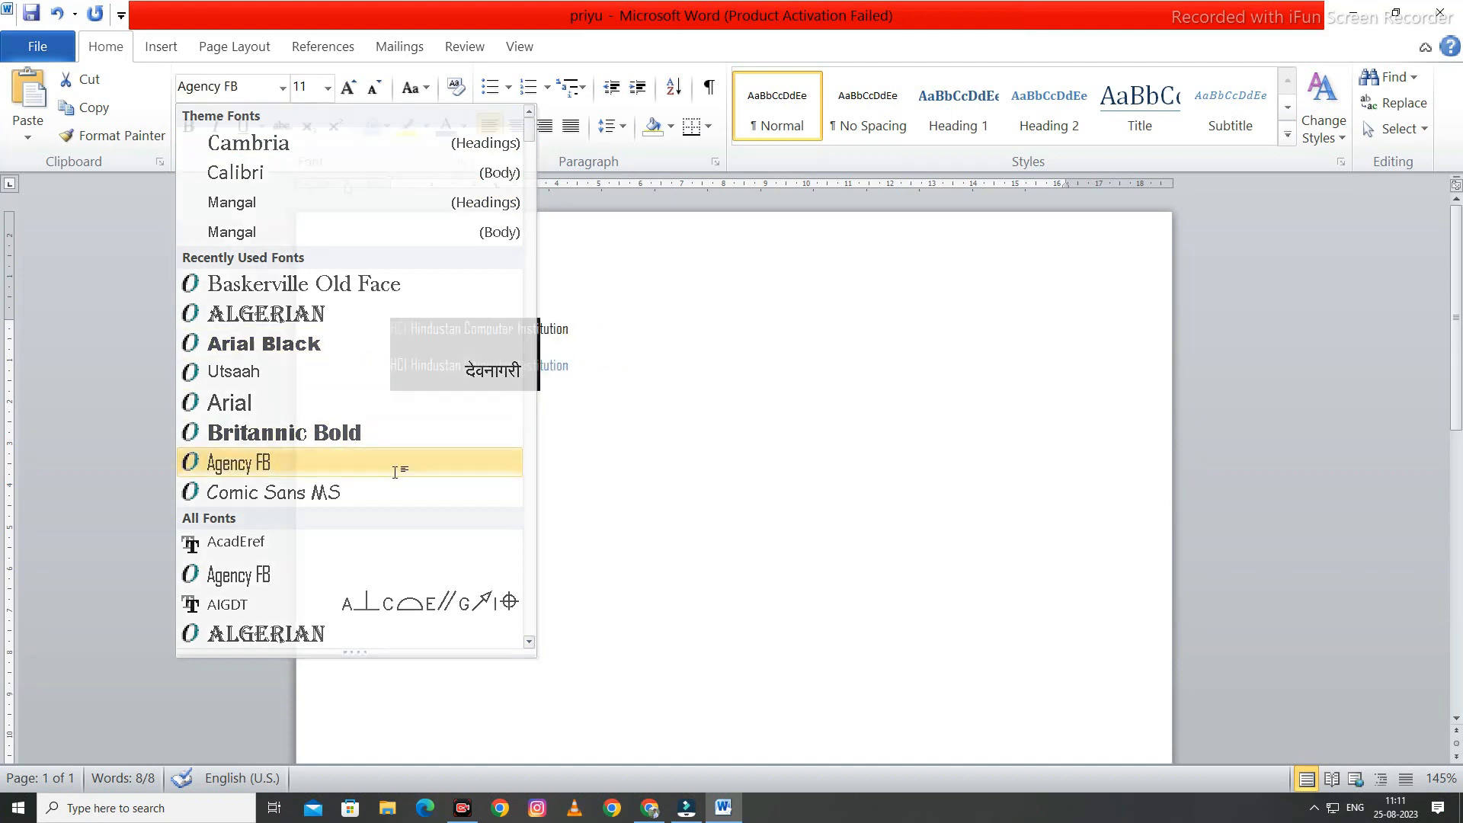
click(720, 328)
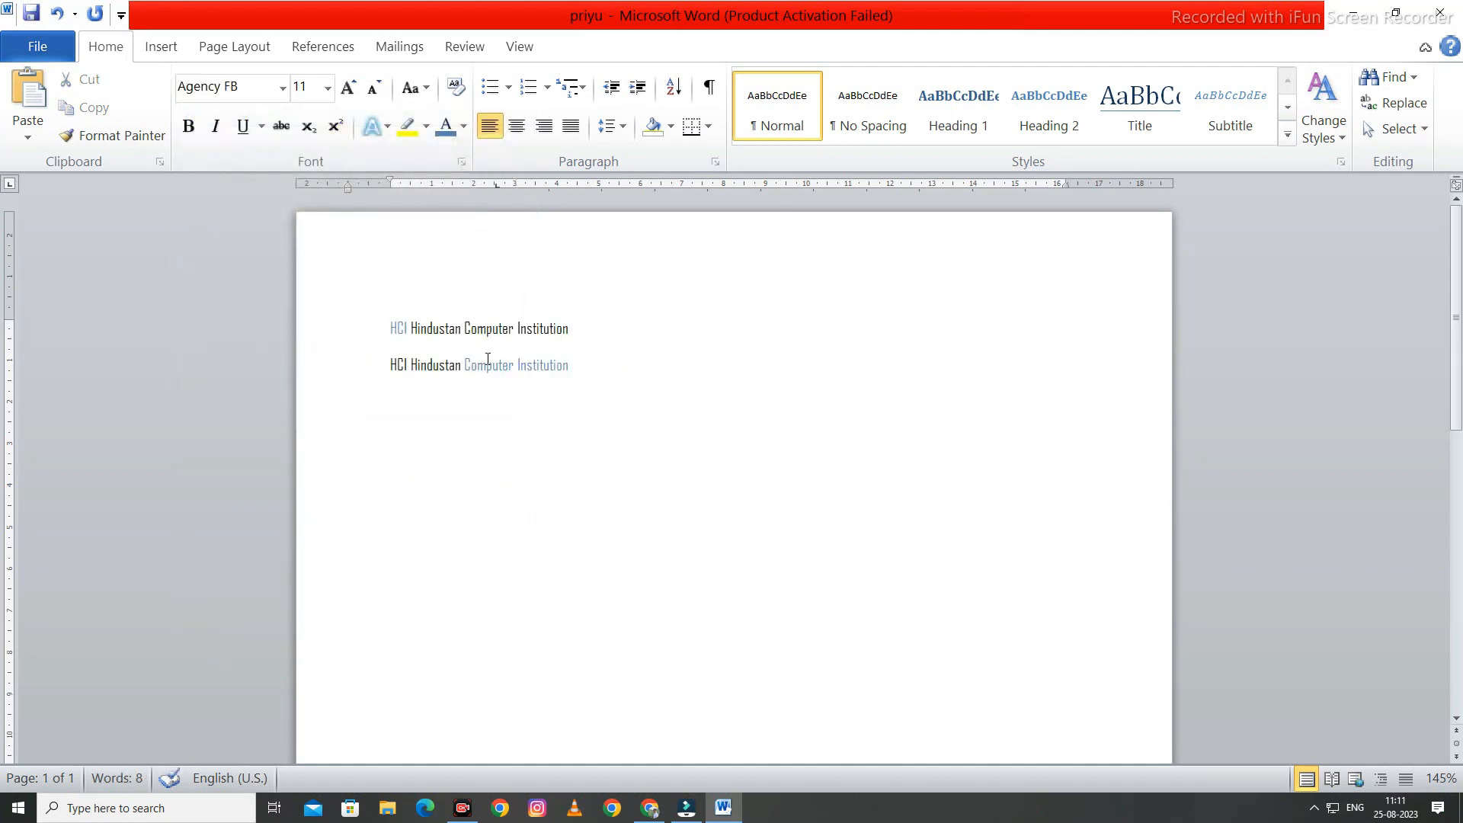
- Set the font size of both text lines to 72
drag(390, 321, 685, 378)
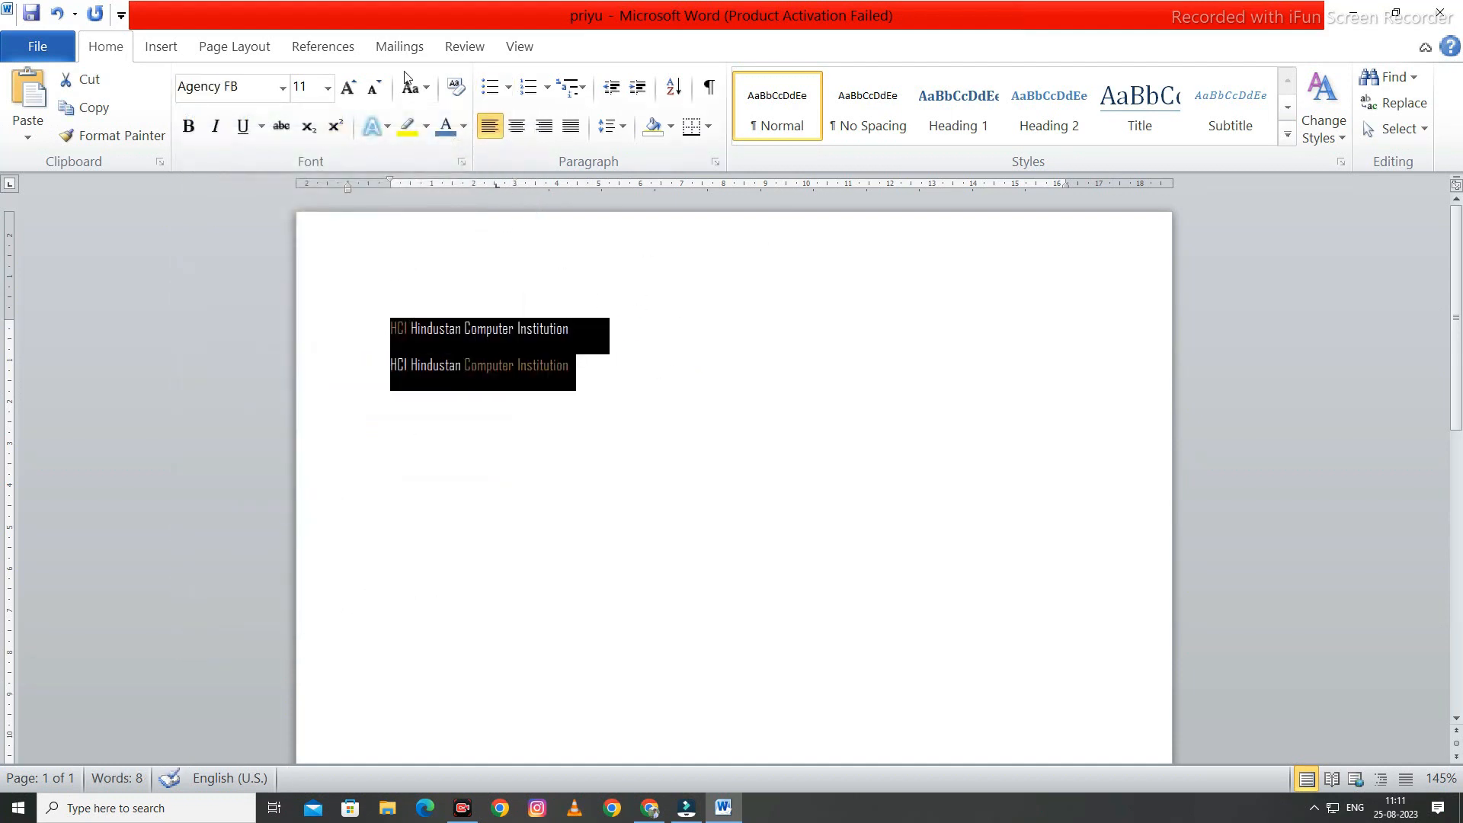
click(328, 89)
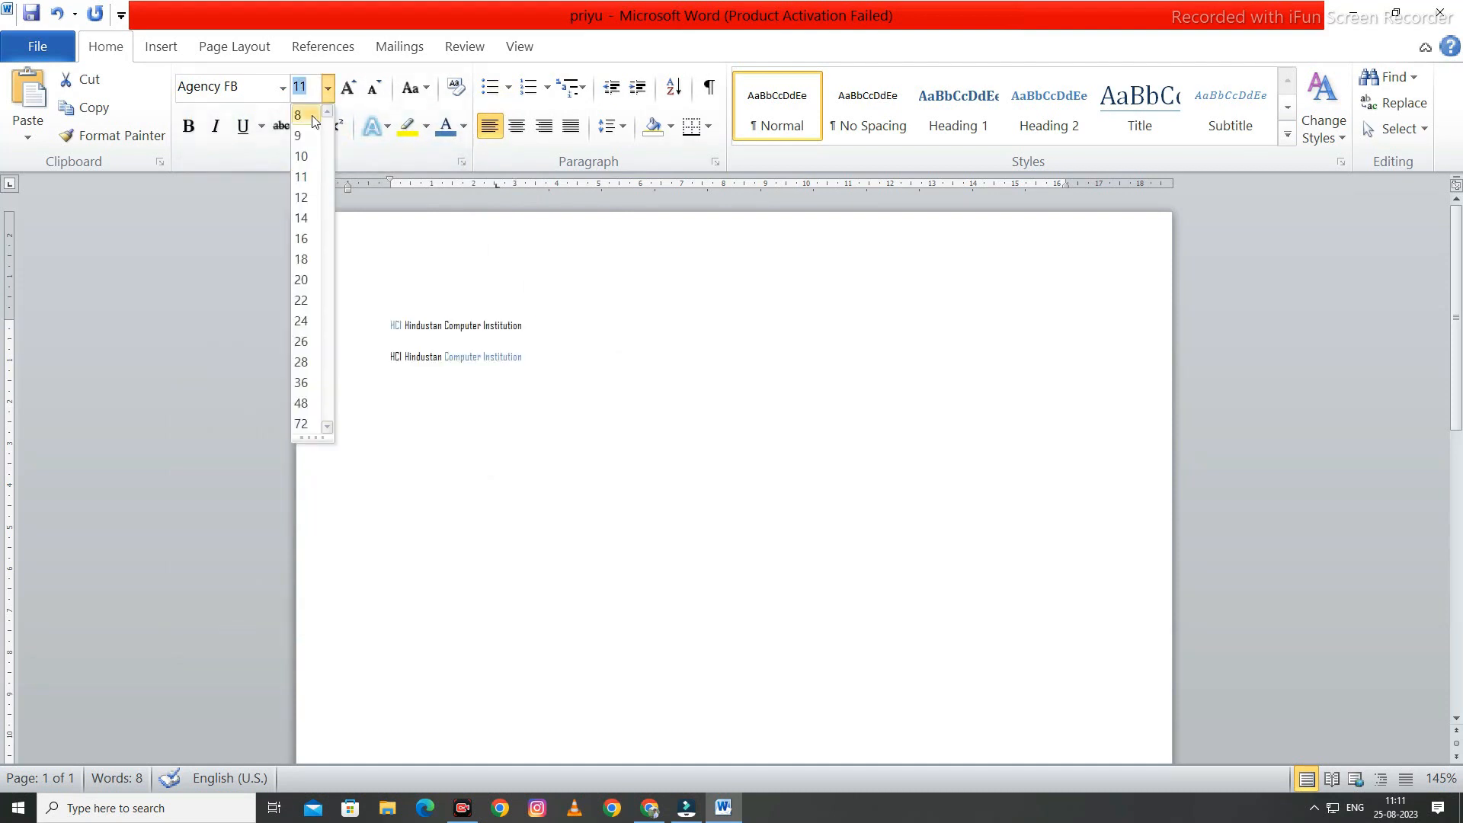
click(302, 424)
- Enlarge the blue word "HCI" in the first line to font size 160 with Grow Font
click(478, 299)
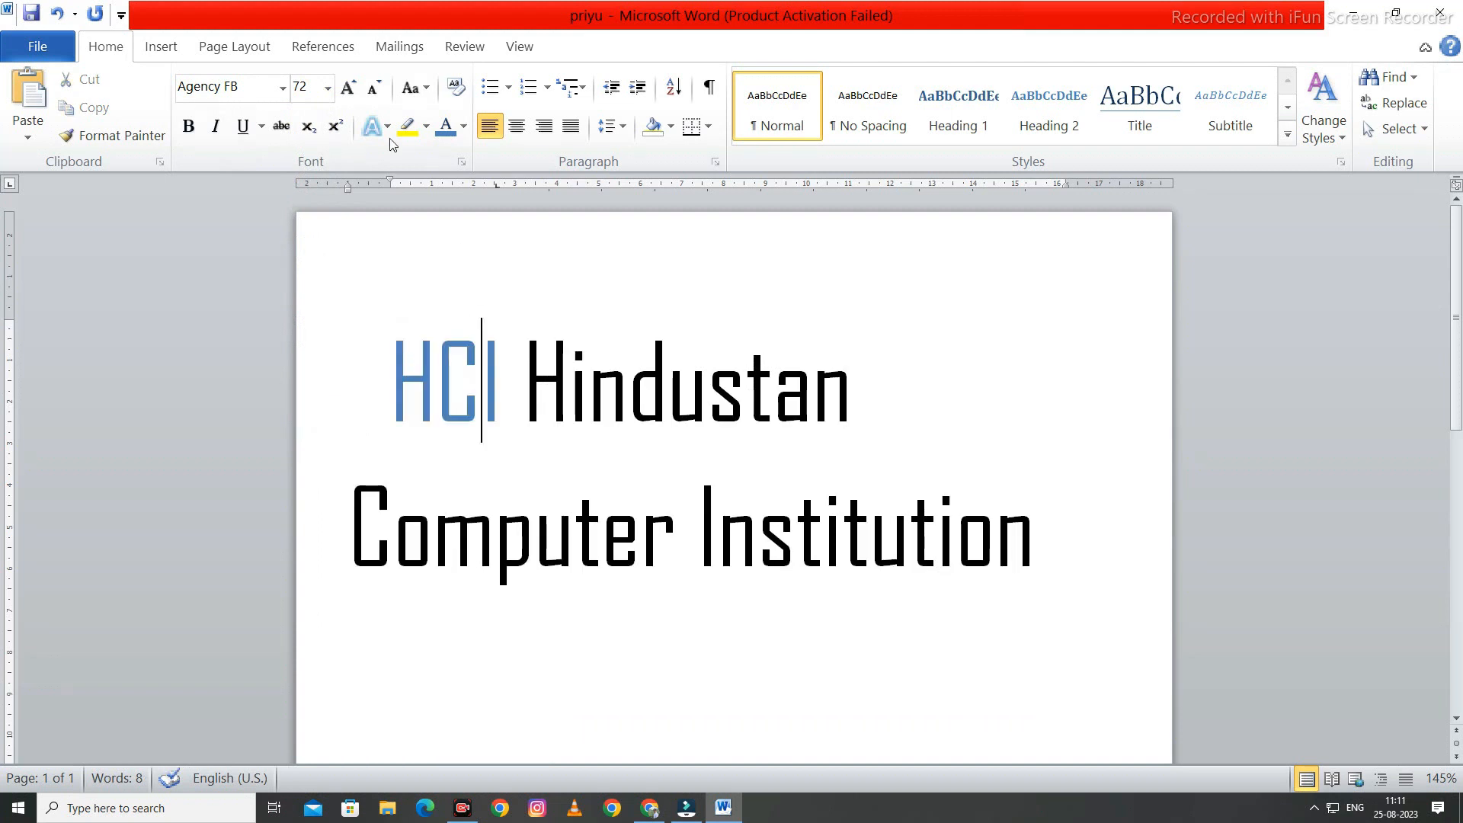
click(350, 89)
click(350, 88)
click(350, 89)
click(350, 89)
click(349, 89)
click(350, 88)
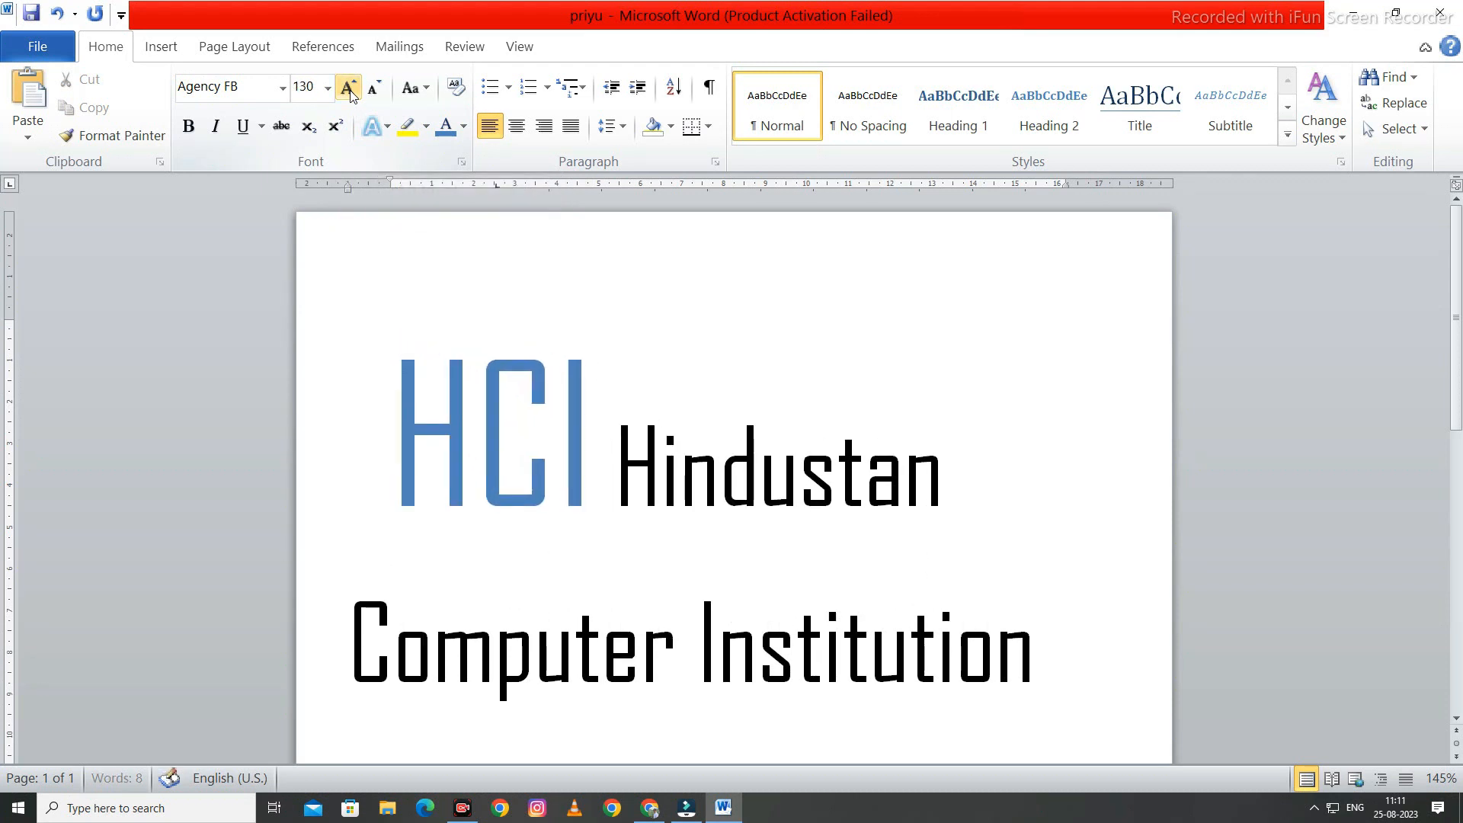
click(350, 90)
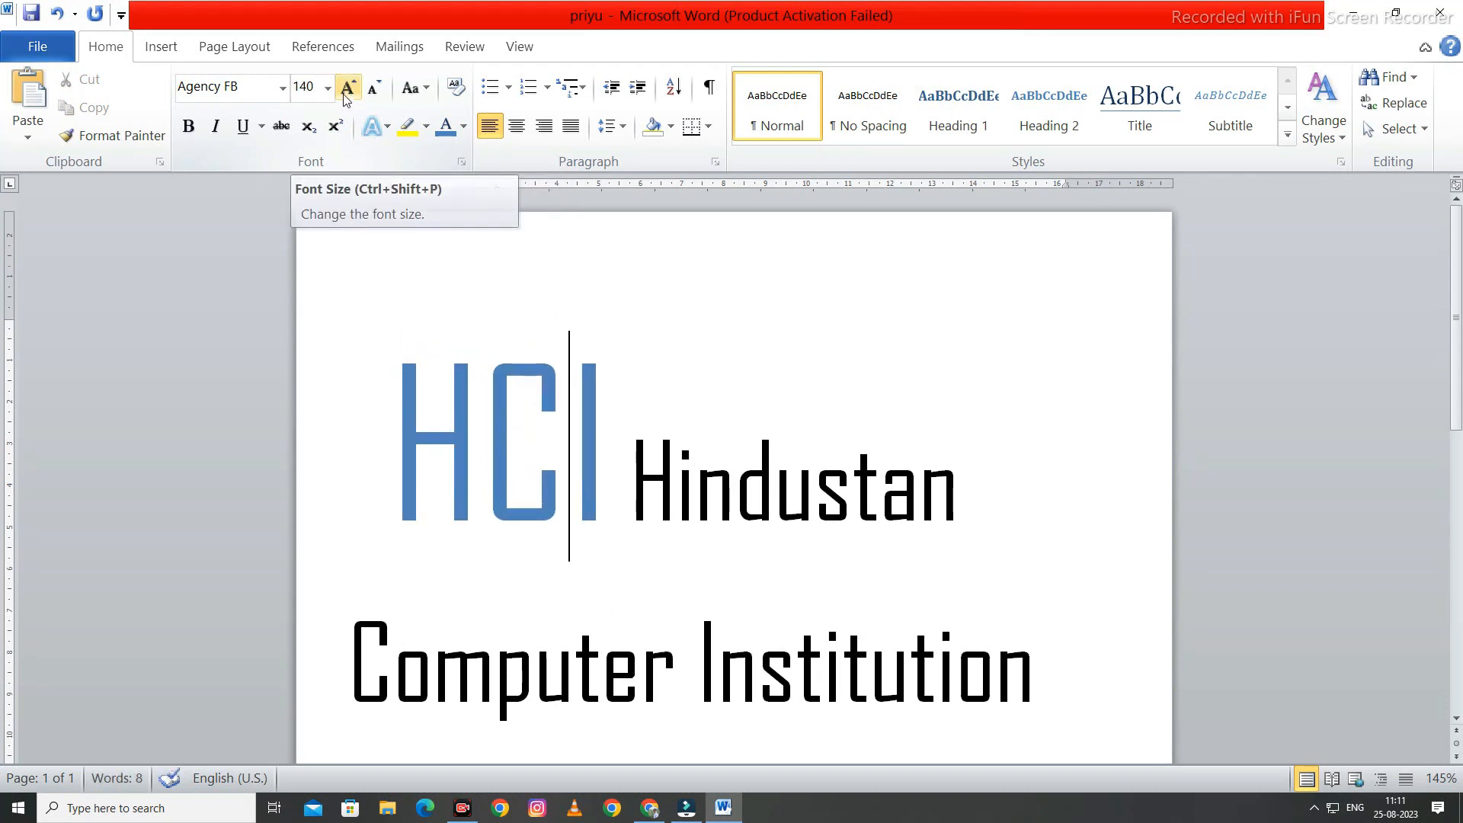
click(347, 88)
click(347, 89)
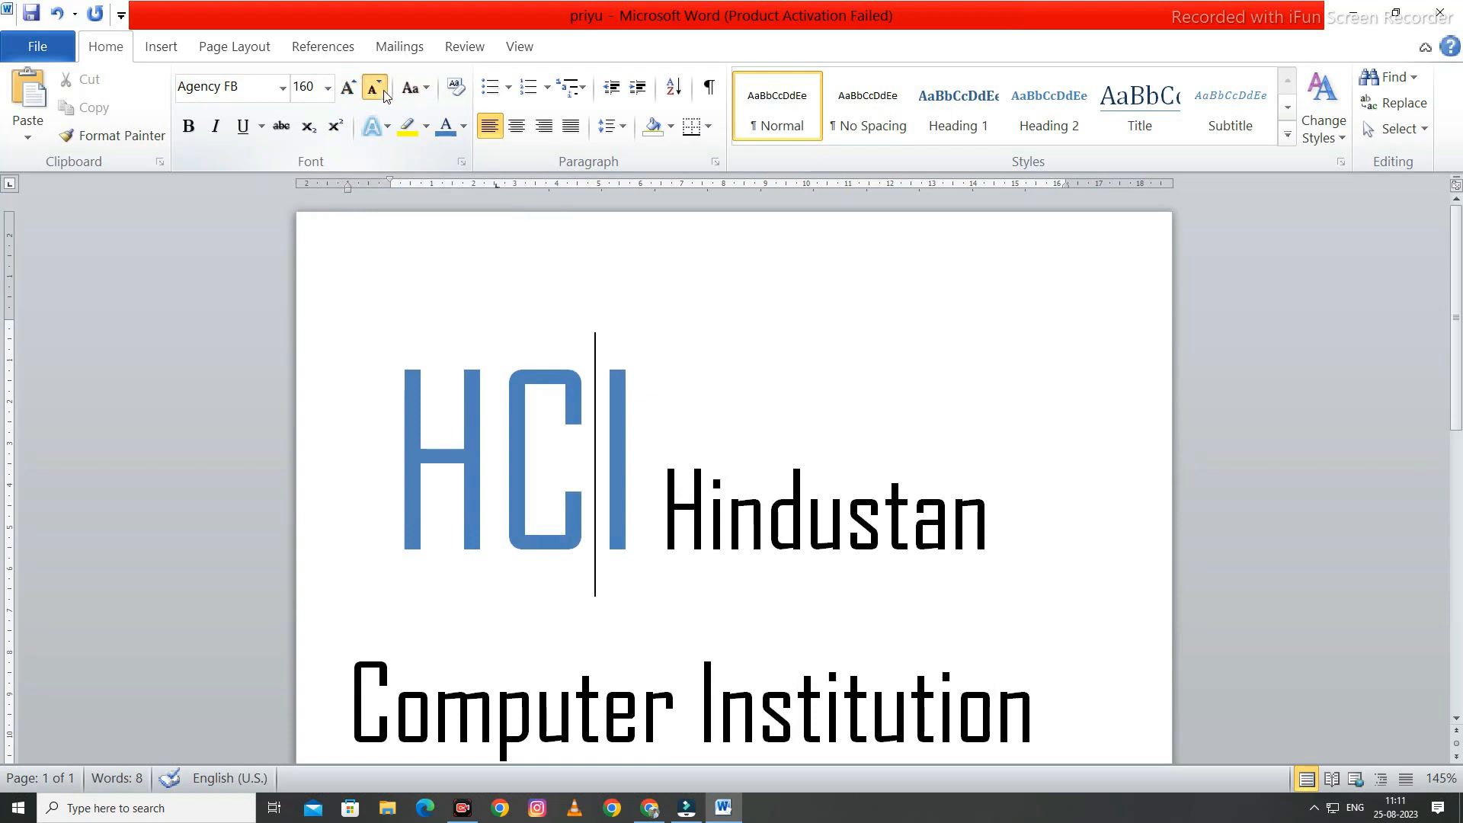
- Reduce the blue word "HCI" to font size 100 with Shrink Font
click(377, 93)
click(377, 93)
click(377, 93)
click(375, 93)
click(376, 93)
click(375, 93)
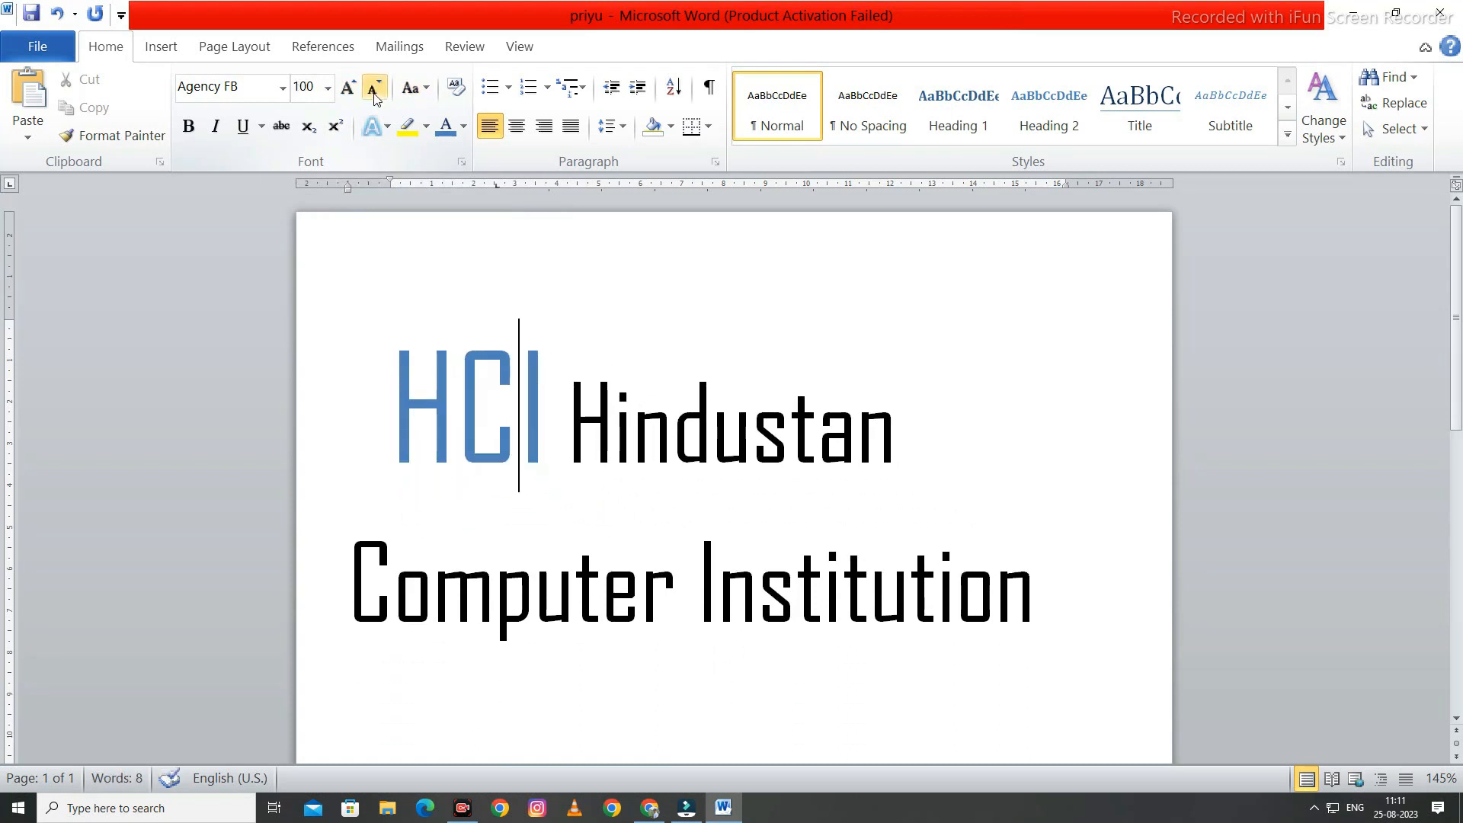
- Change the text "HCI Hindustan Computer Institution" in the first paragraph to Sentence case
click(417, 93)
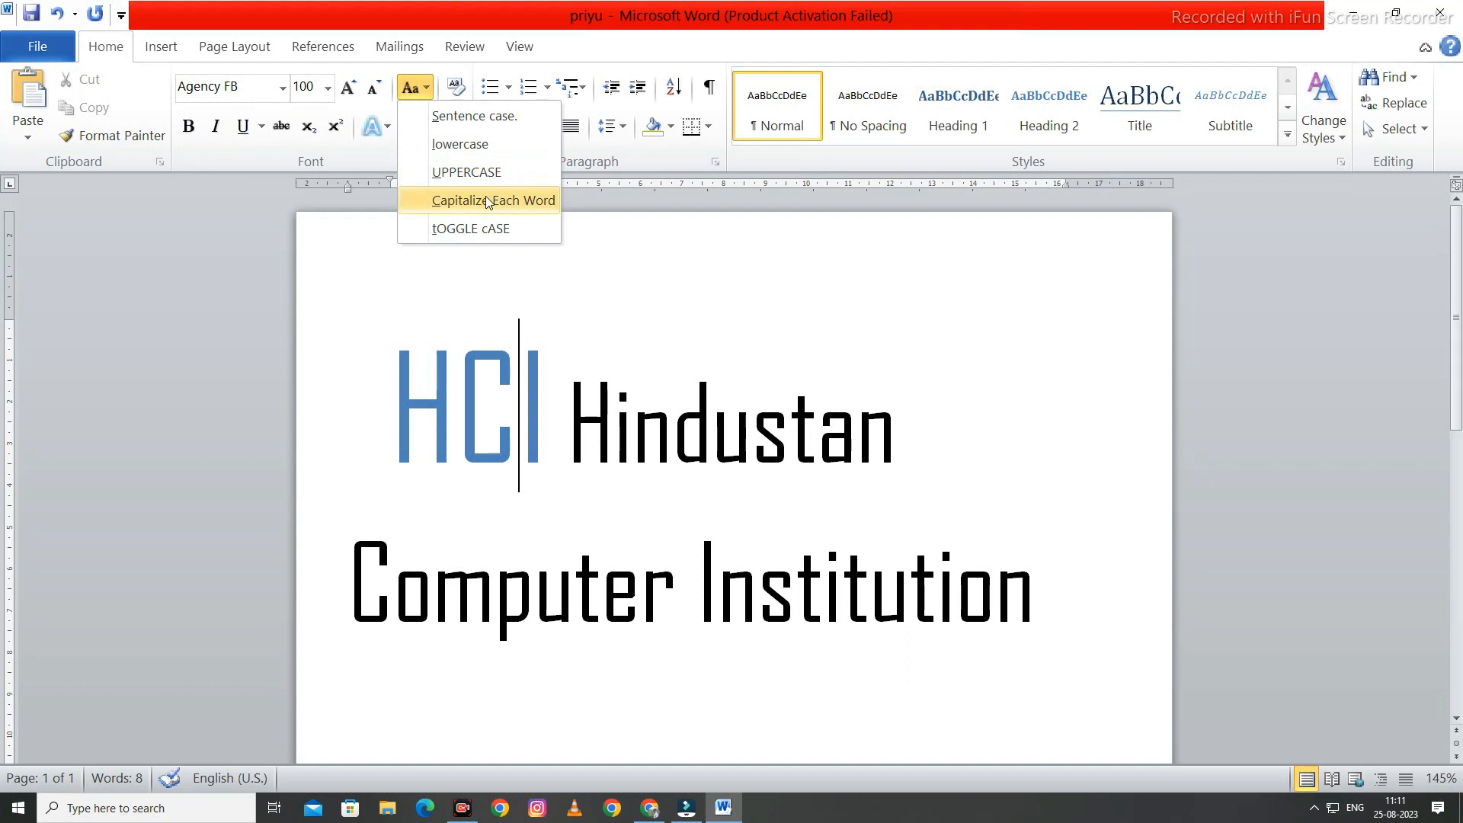
click(508, 328)
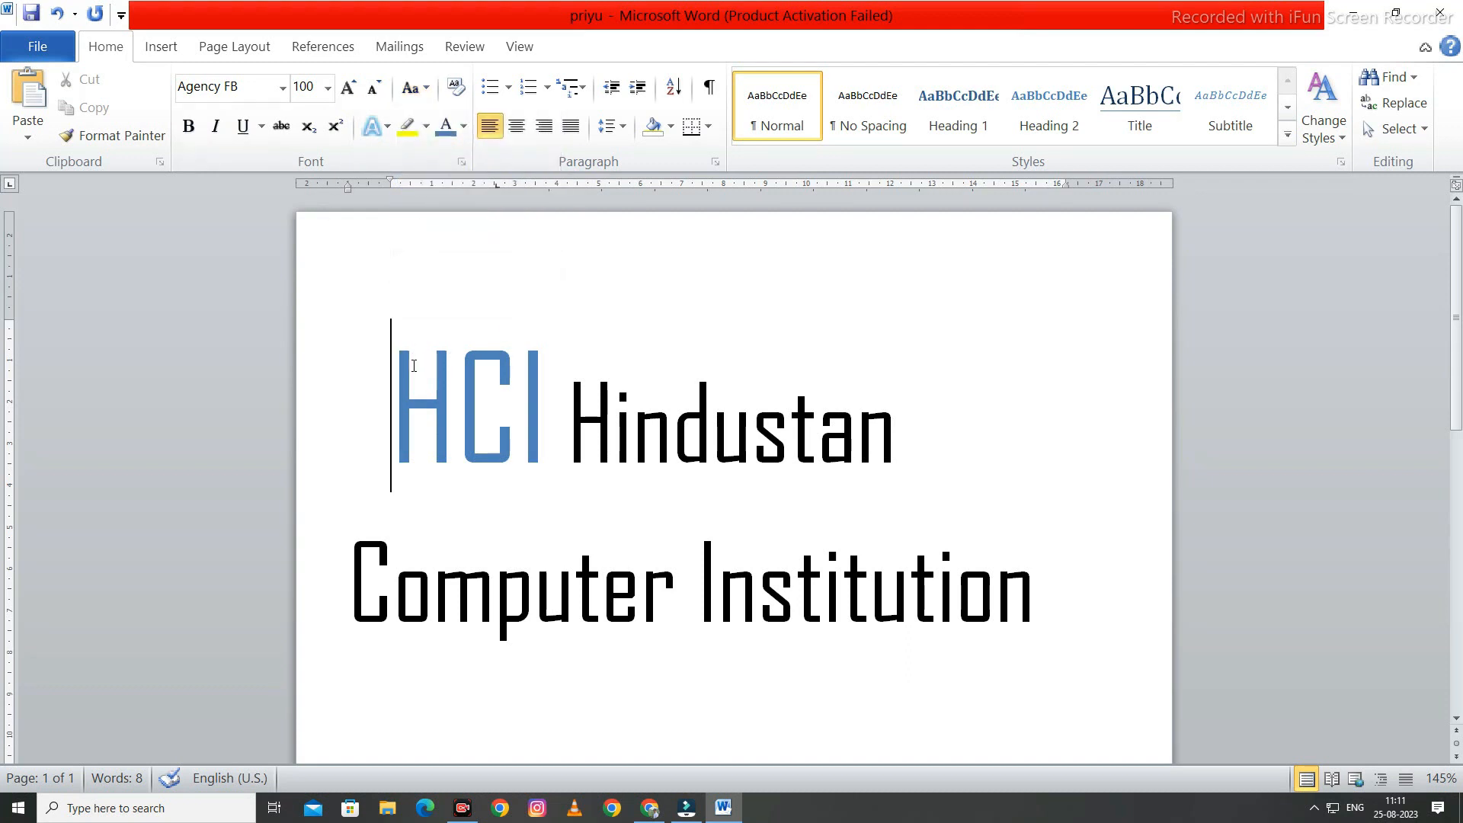
drag(431, 370, 1002, 546)
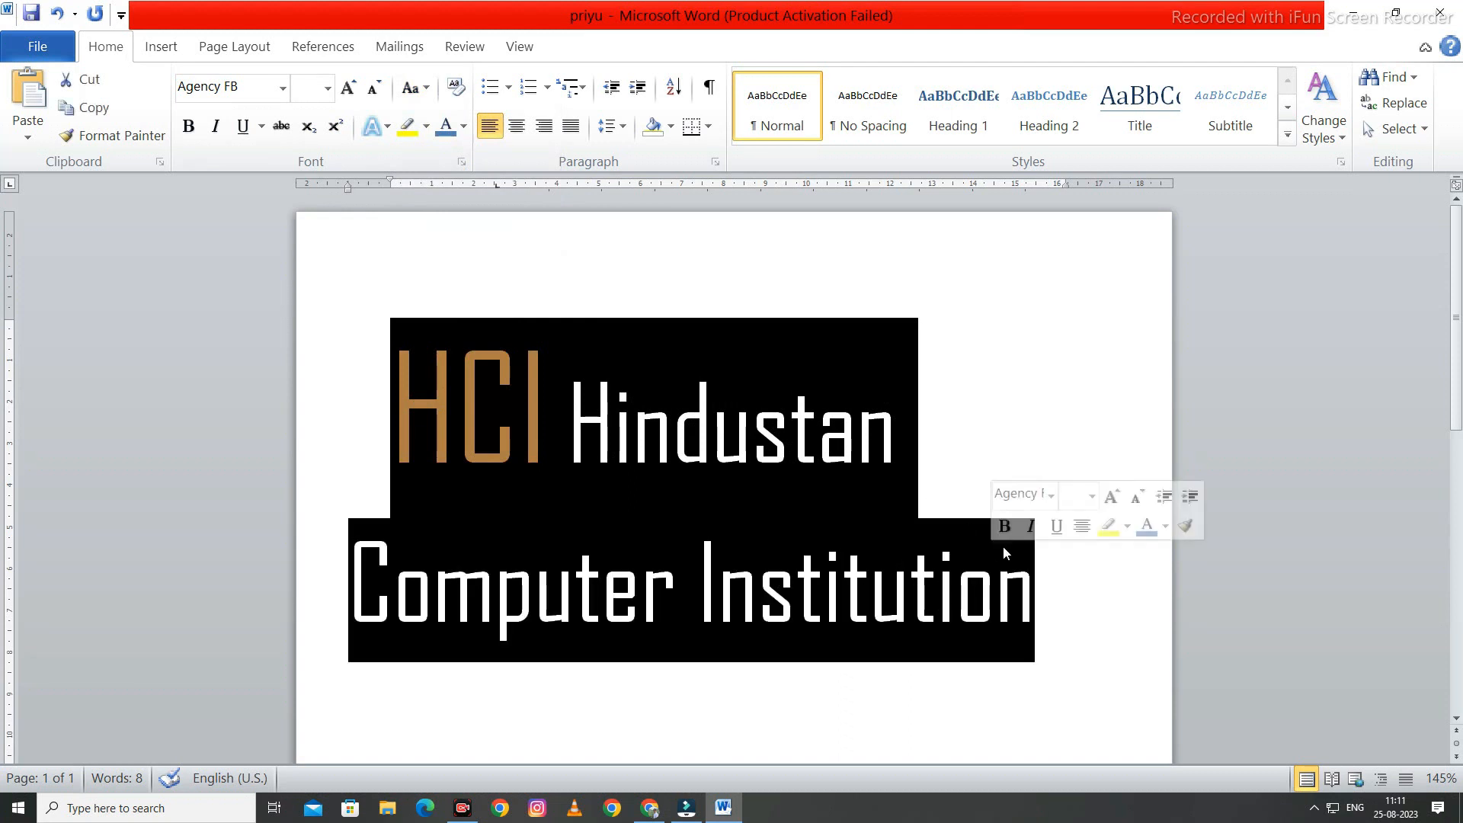
click(419, 98)
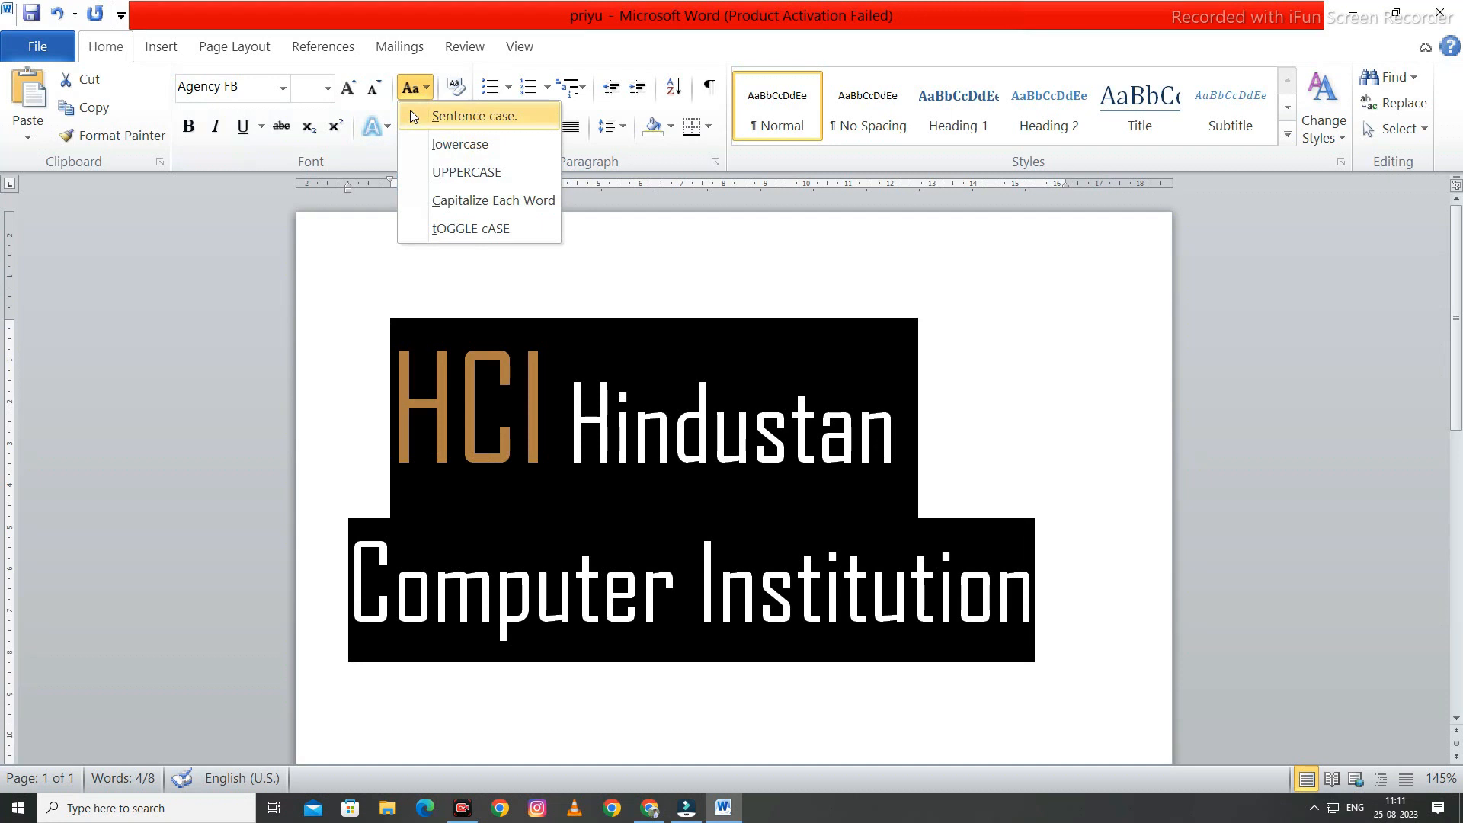
click(431, 117)
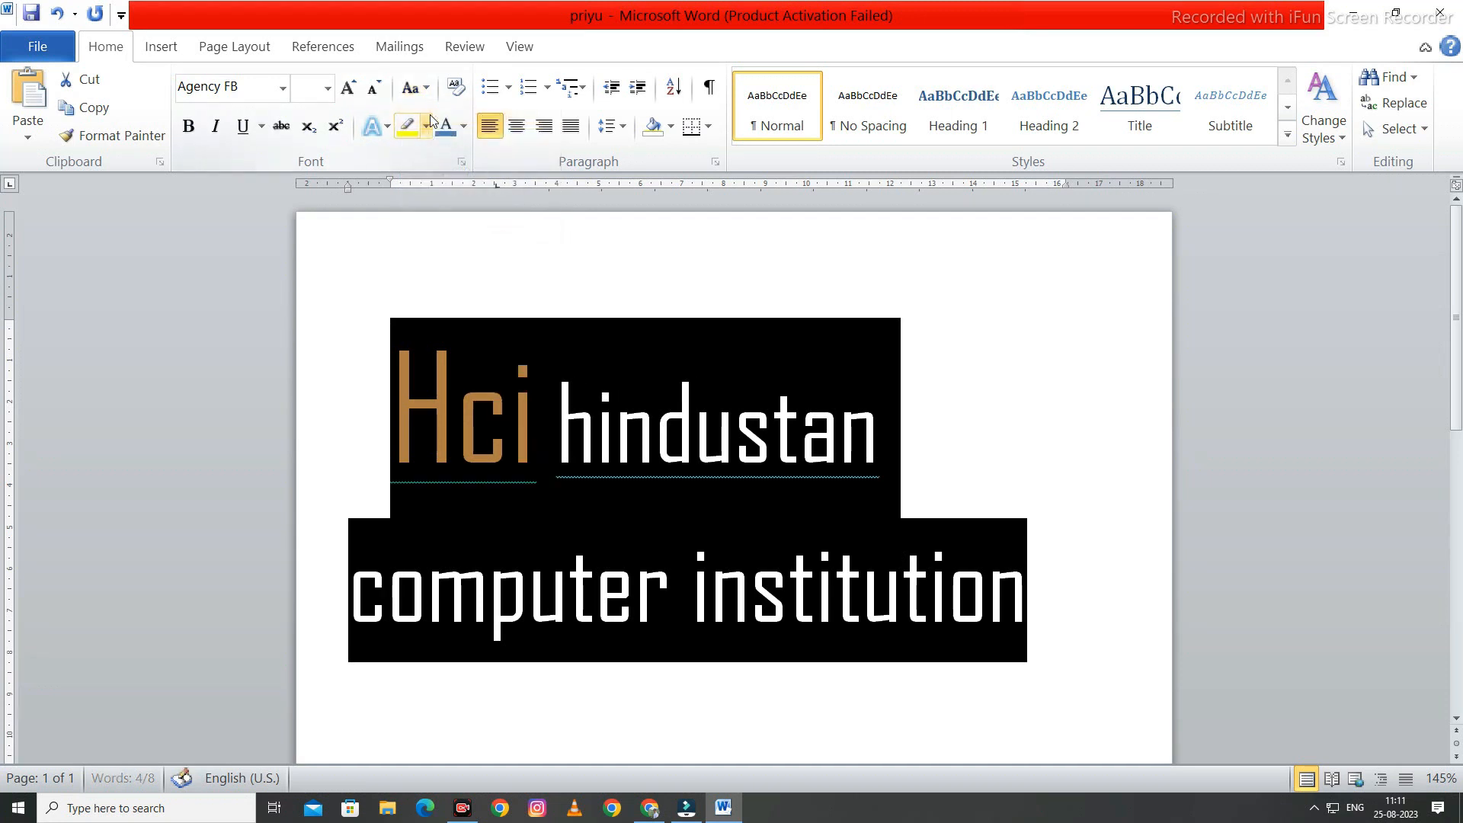
- Convert the selected first paragraph to lowercase, followed by UPPERCASE
click(409, 95)
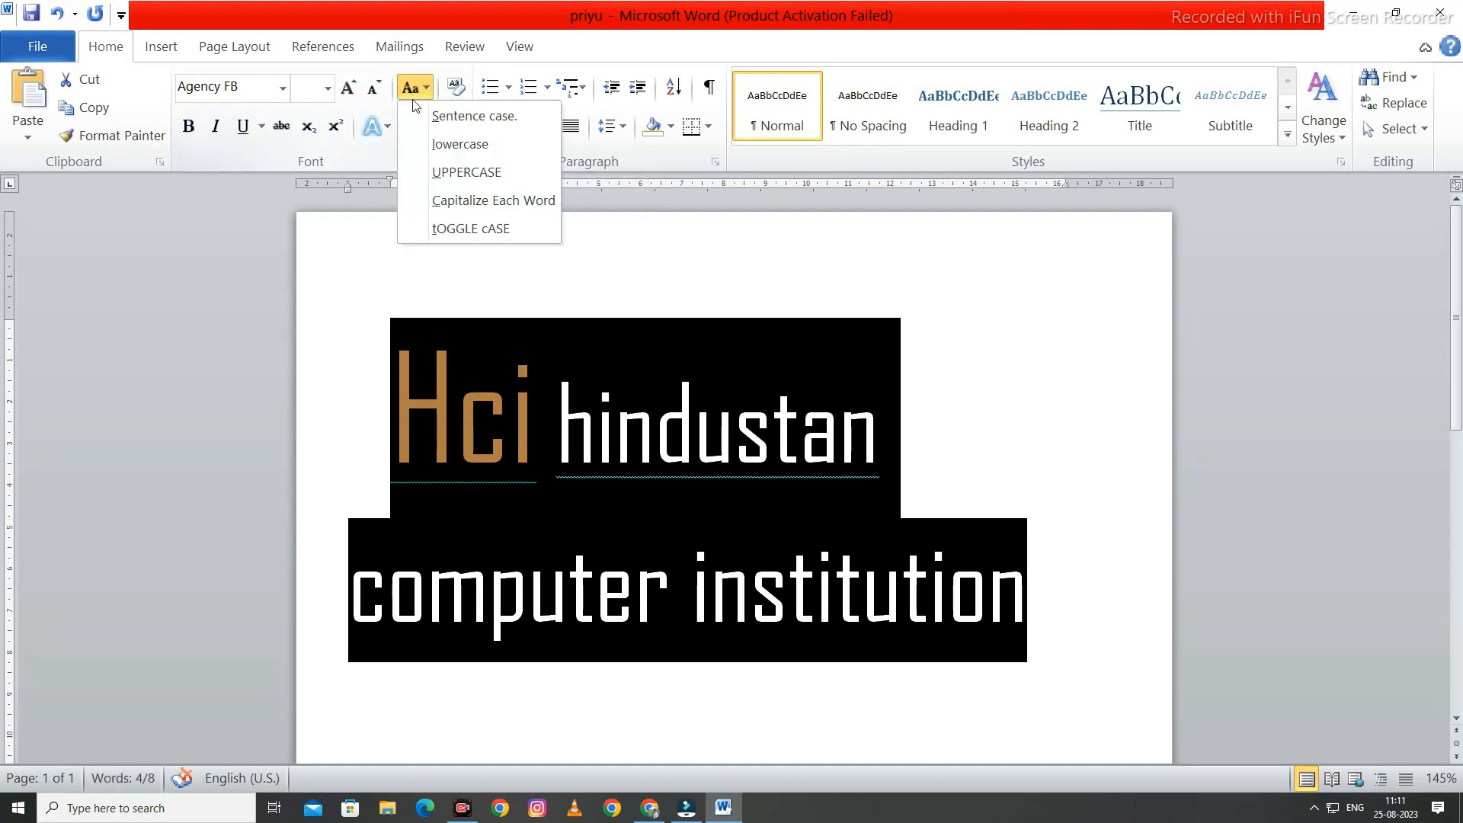
click(511, 138)
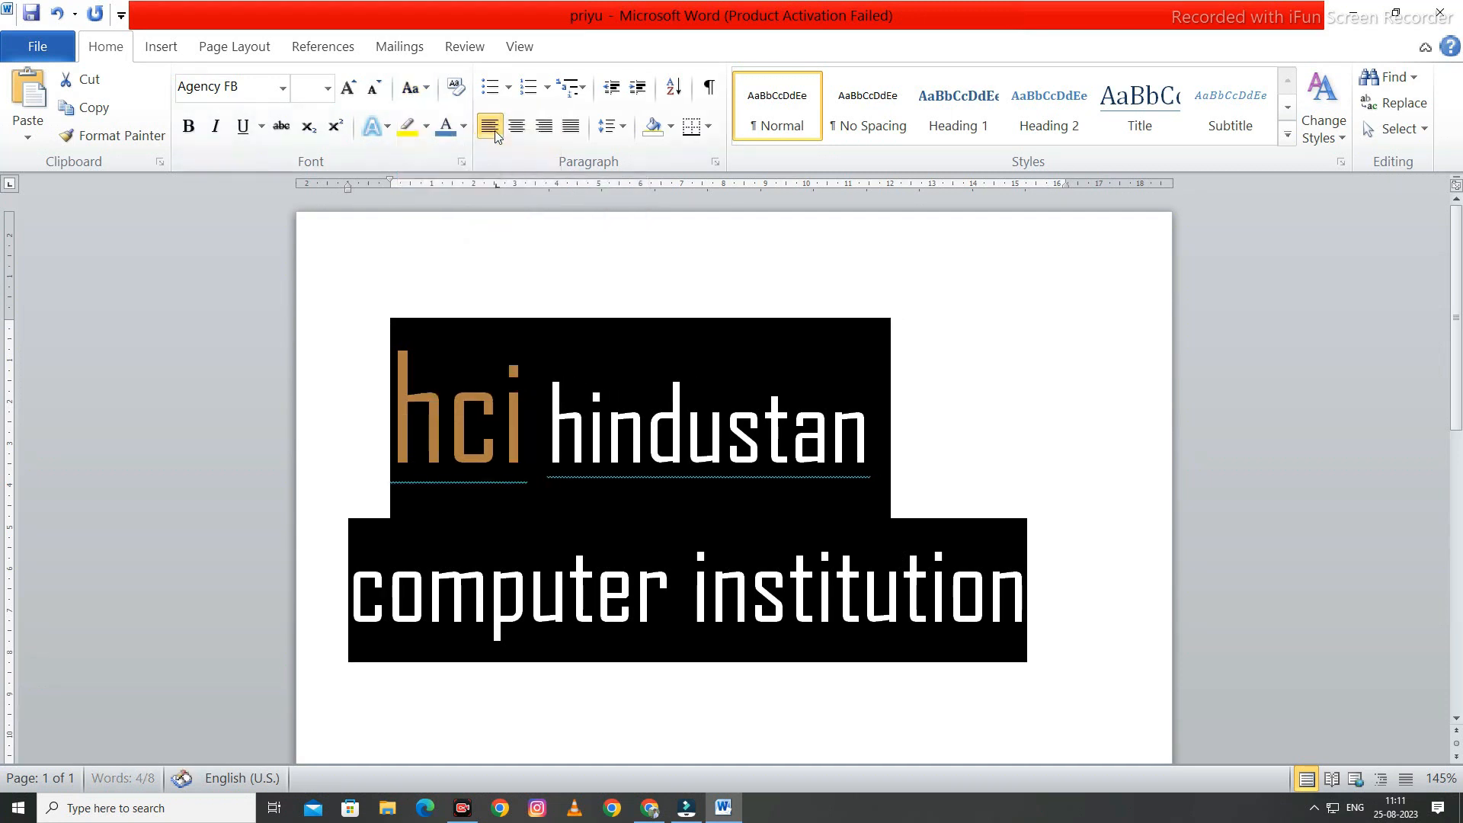
click(411, 89)
click(465, 170)
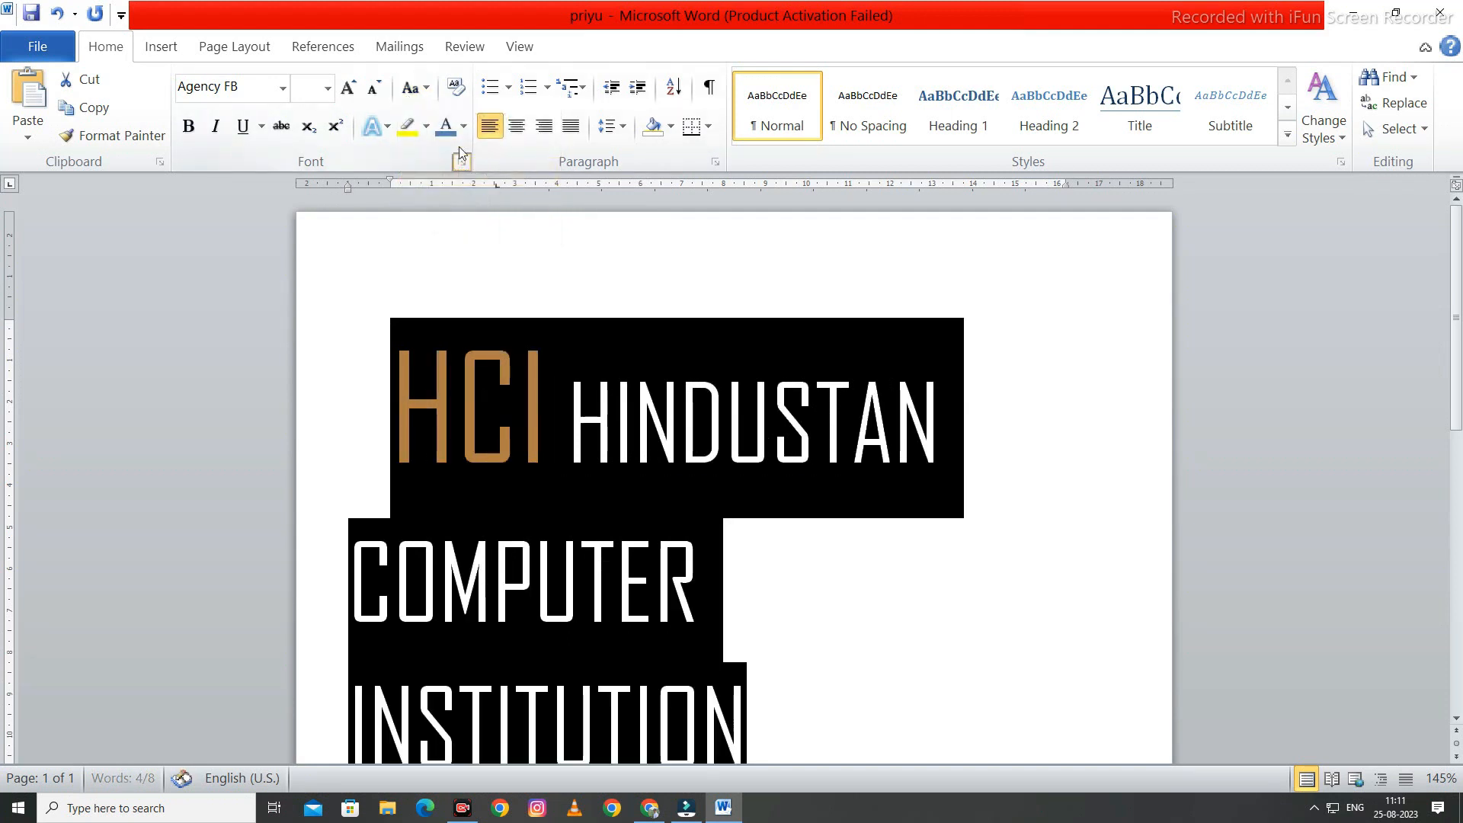
- Apply the Capitalize Each Word case to the selected first paragraph and deselect it
click(411, 89)
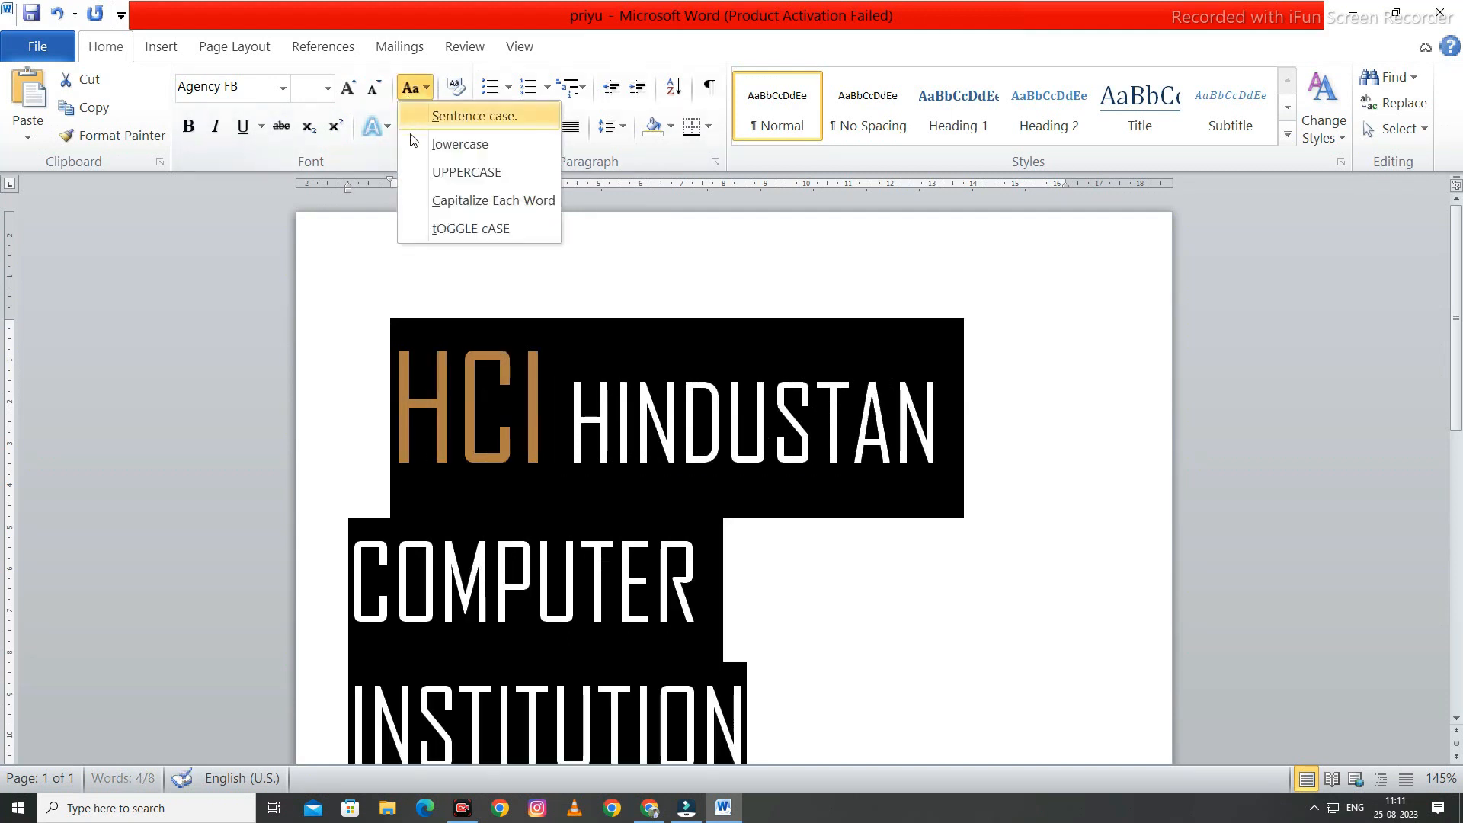
click(447, 204)
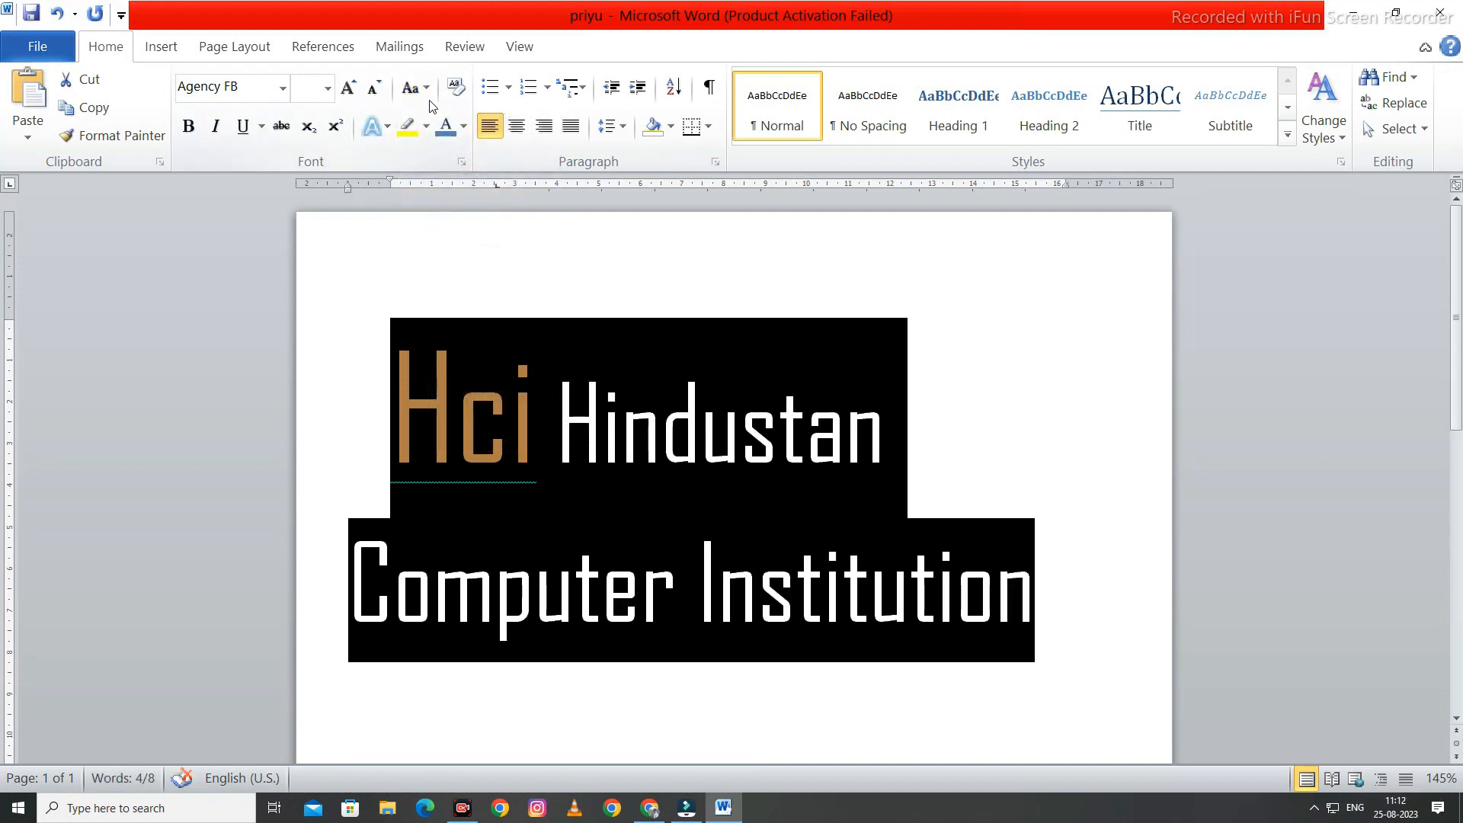
click(593, 293)
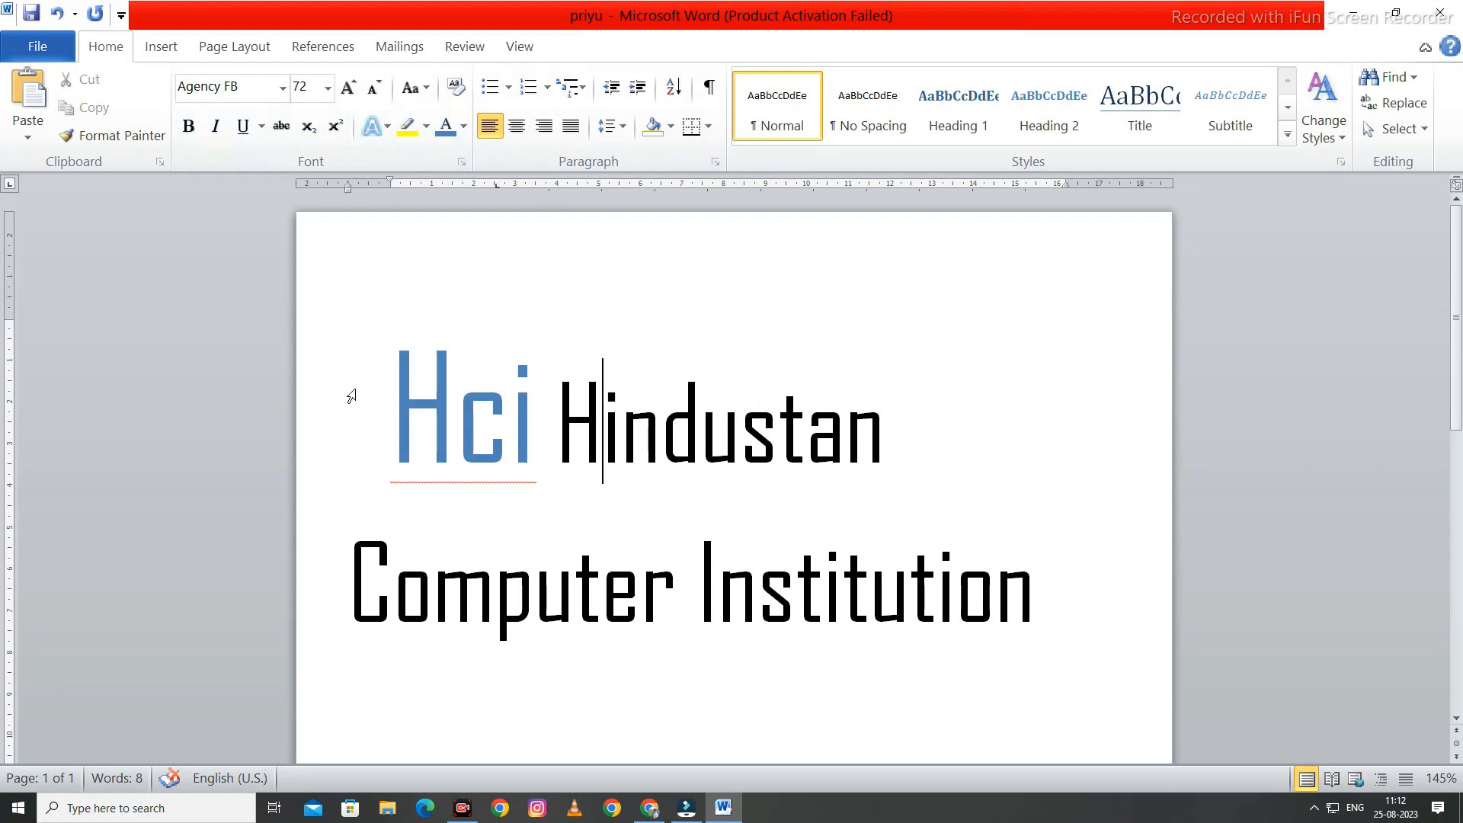
- Clear all formatting from the first paragraph, "Hci Hindustan Computer Institution"
drag(384, 358, 1075, 624)
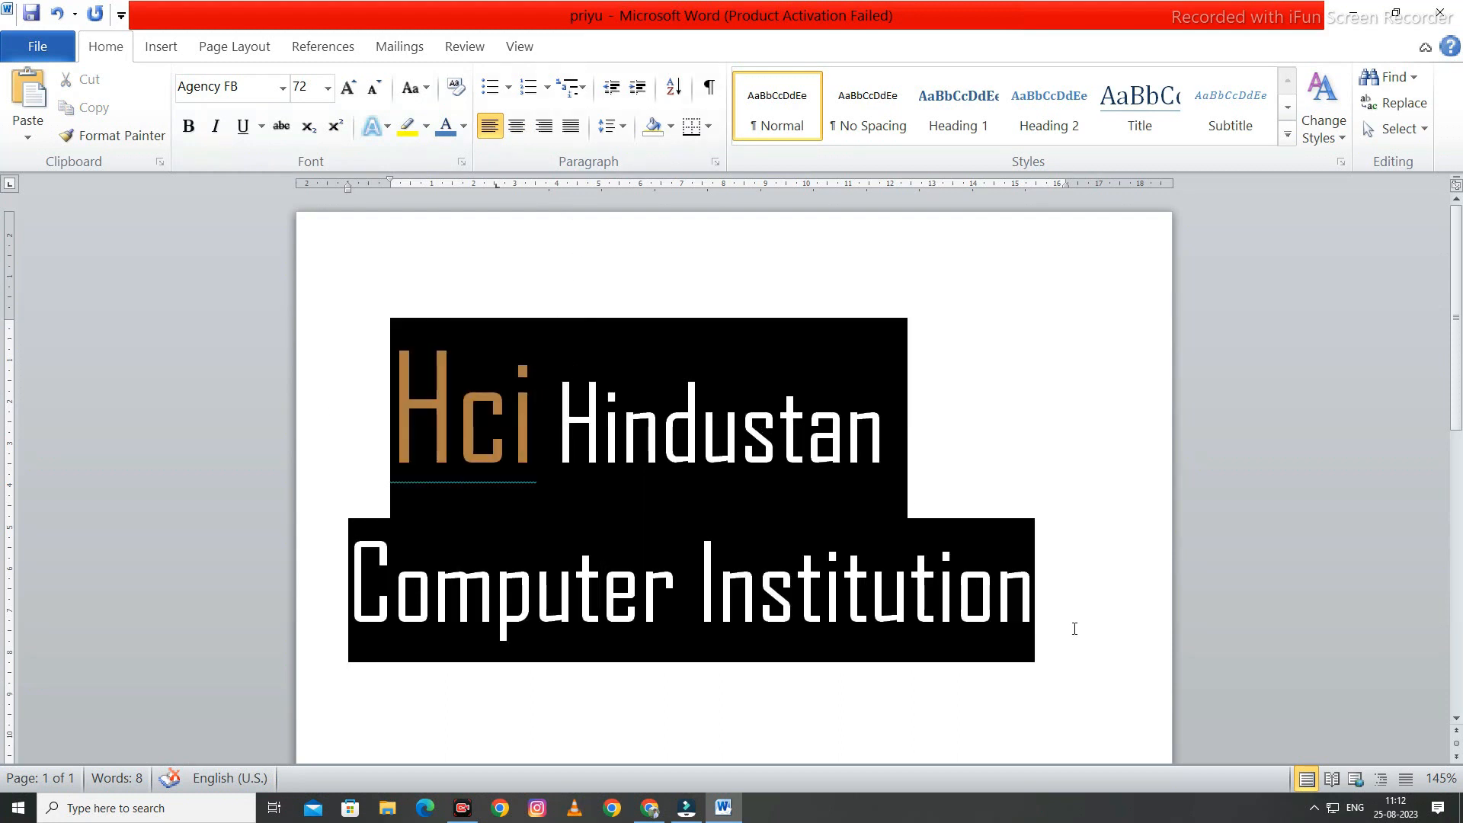
click(456, 87)
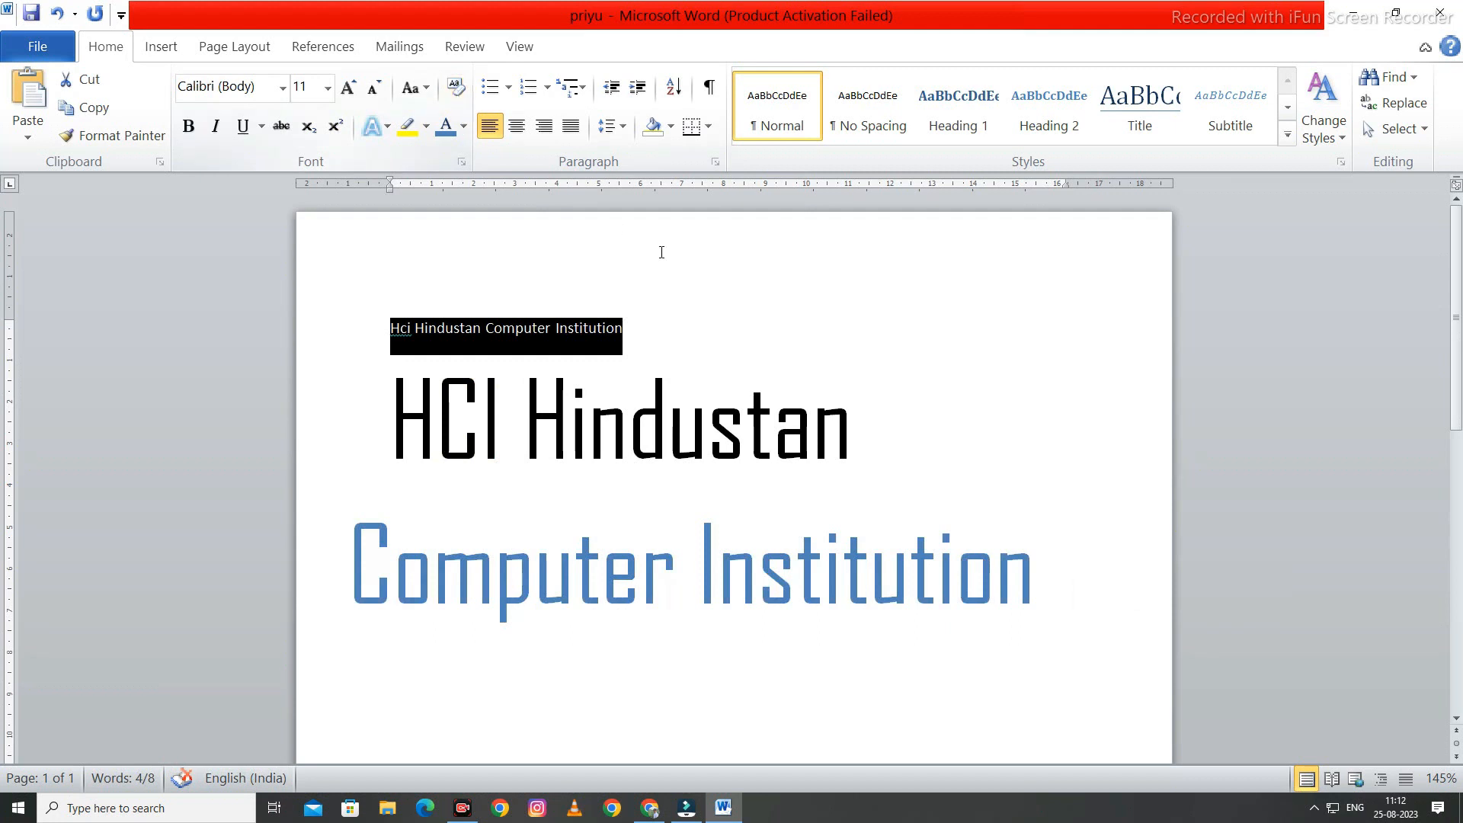
click(656, 326)
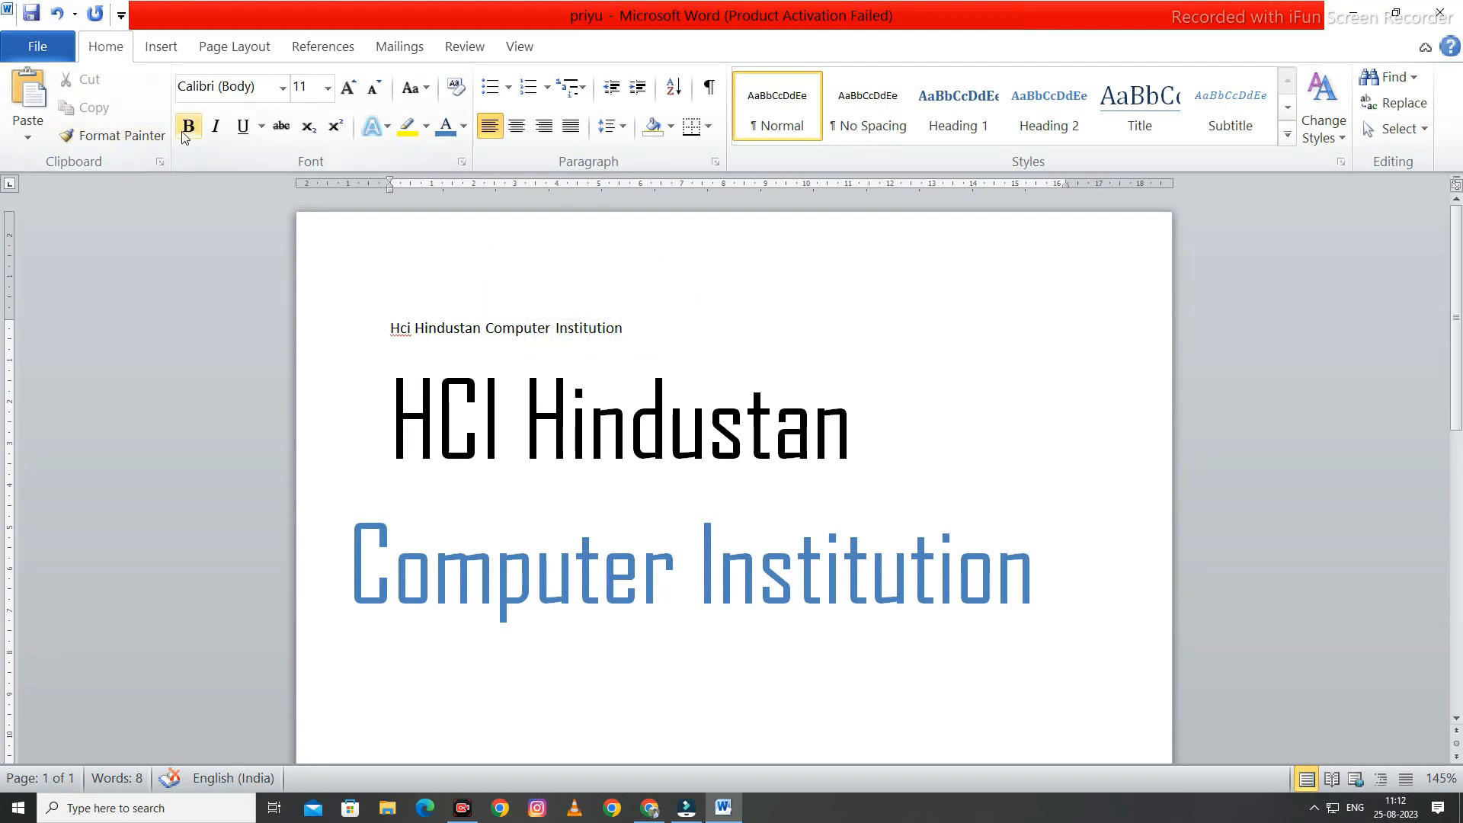
- Make the small first paragraph bold and remove the bold again
drag(391, 328, 665, 336)
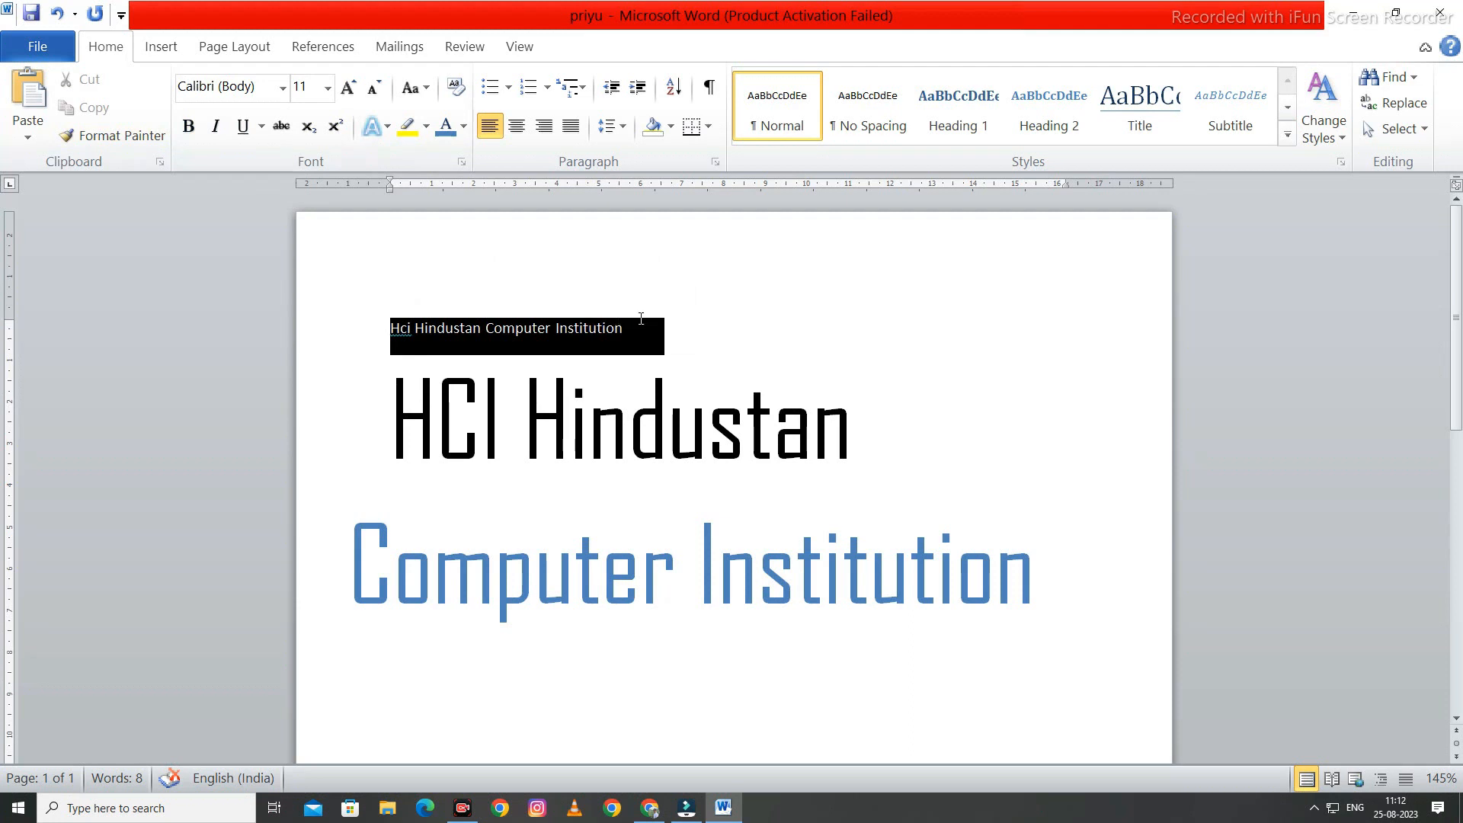
click(195, 134)
click(504, 329)
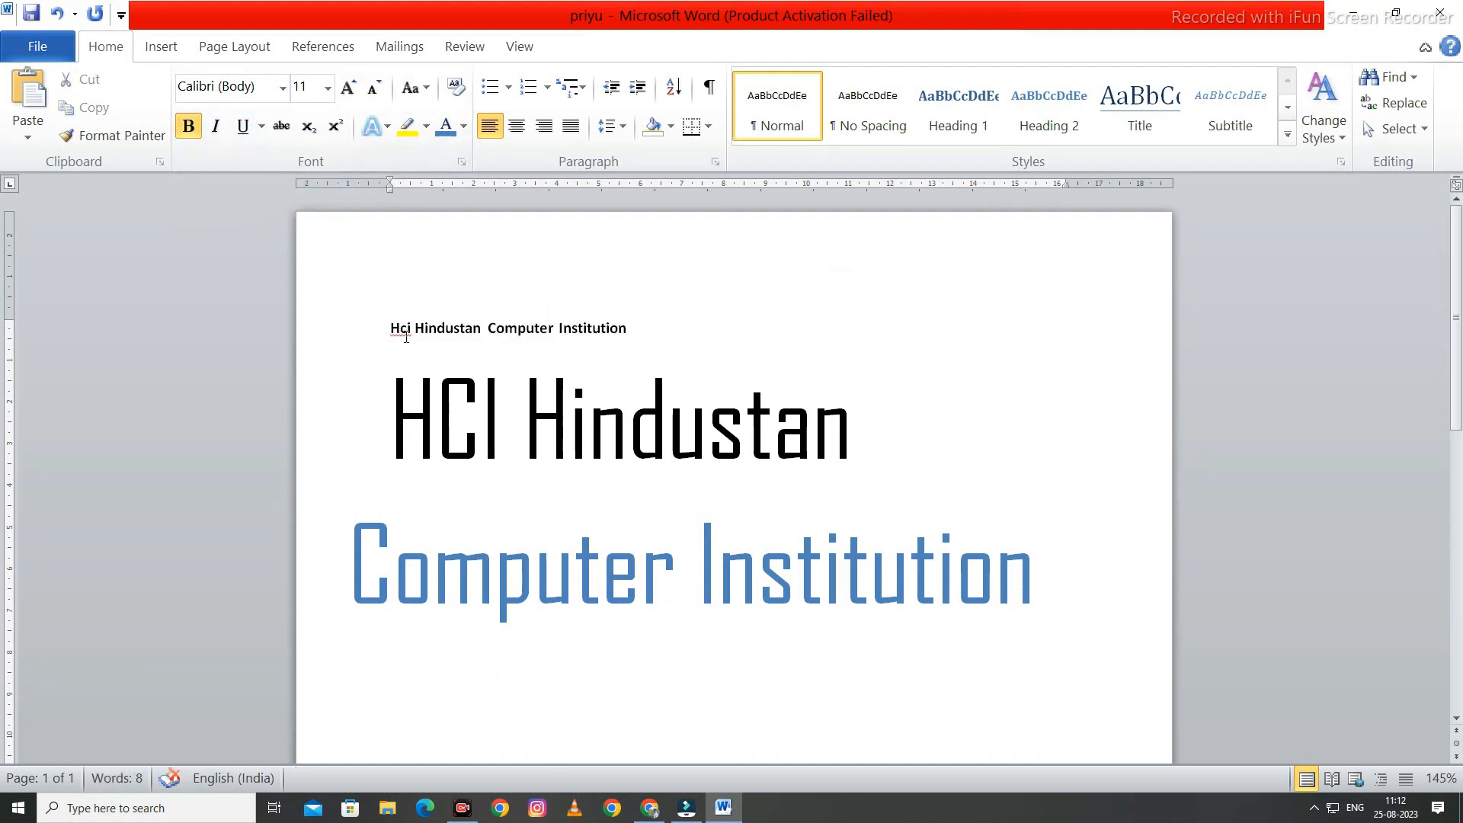
drag(396, 328, 626, 329)
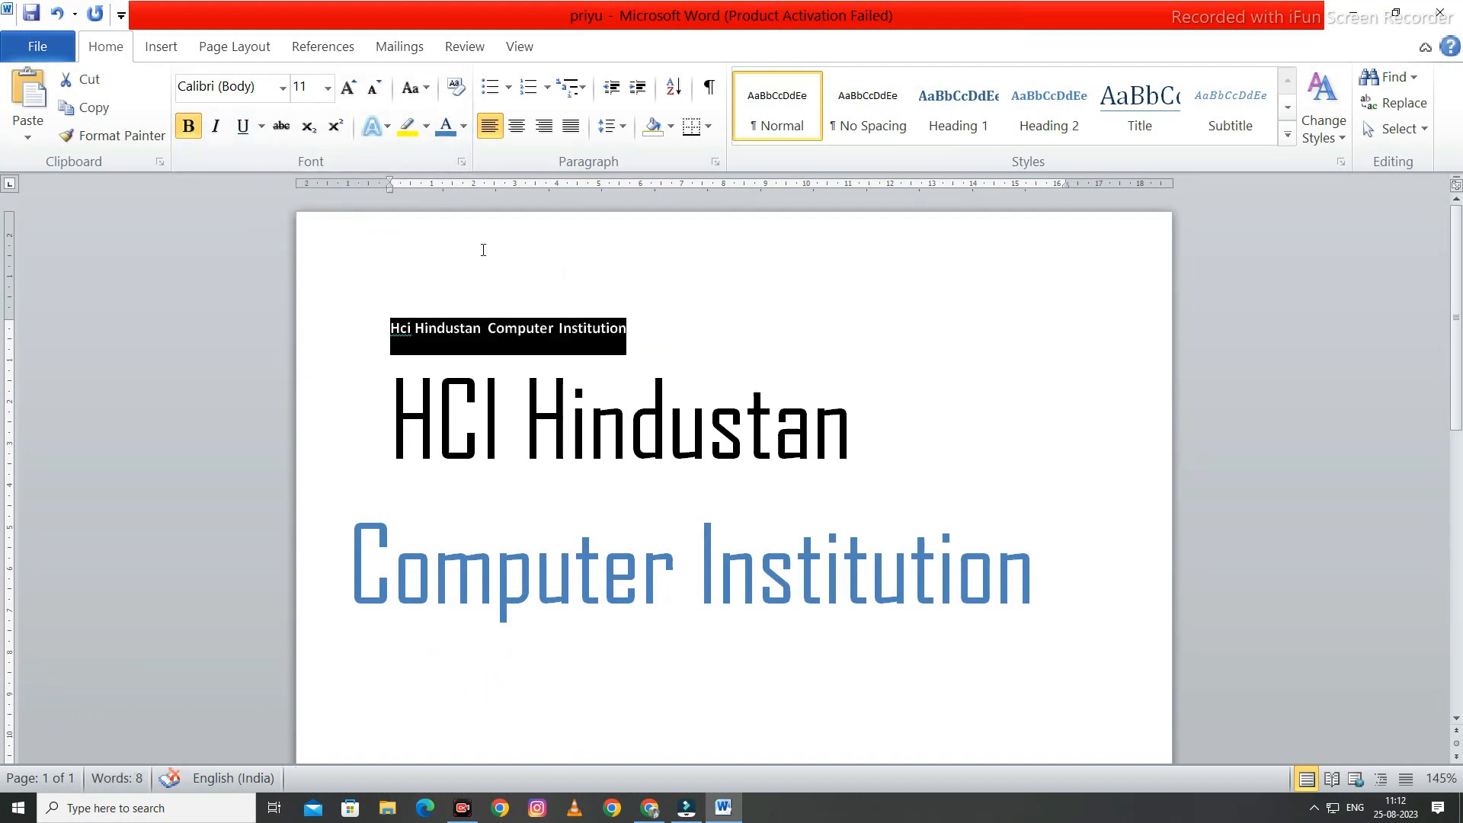
click(185, 132)
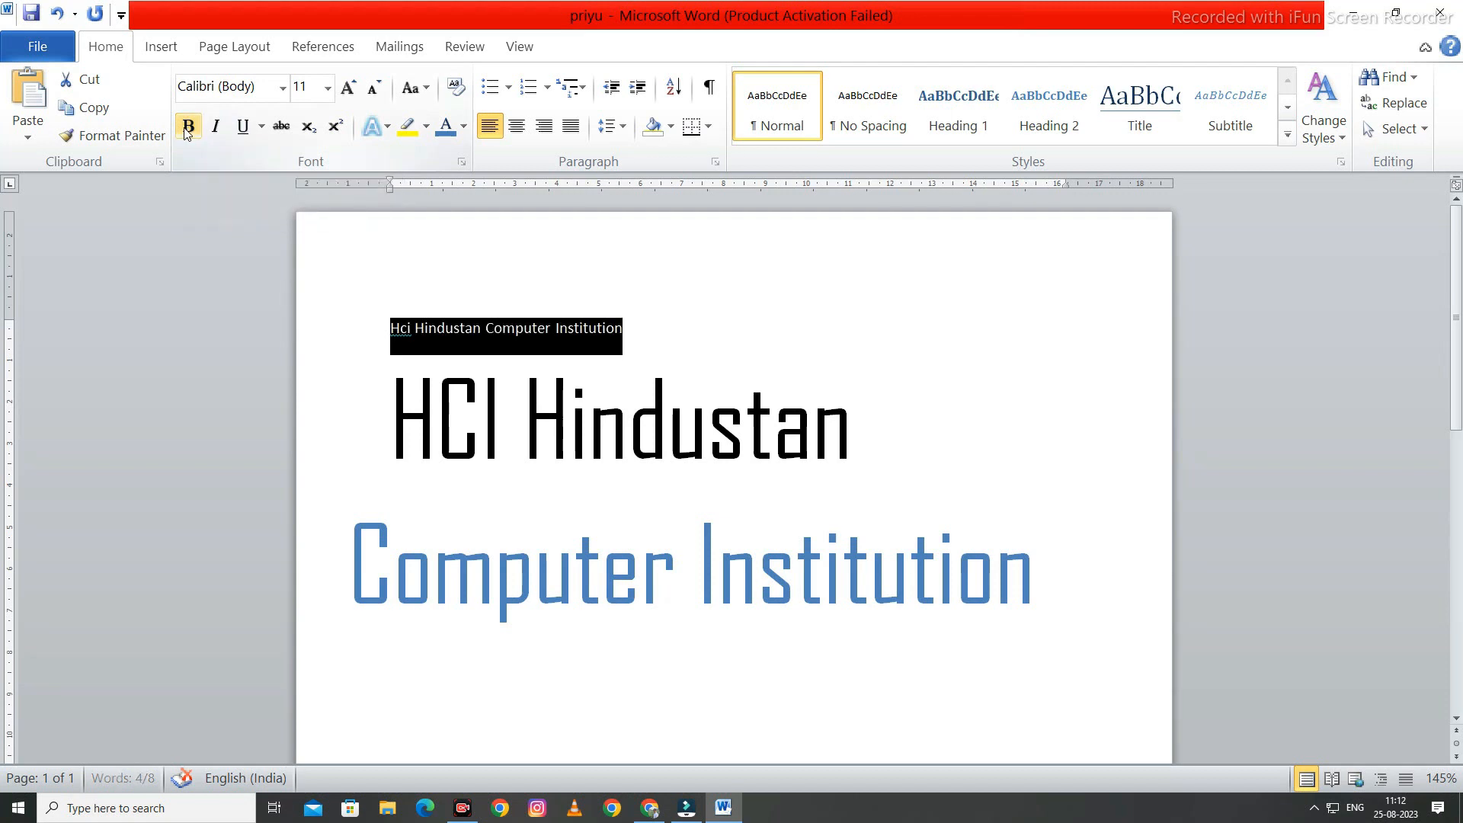
- Enlarge the selected first paragraph to font size 14 with Grow Font and Shrink Font
click(349, 87)
click(348, 87)
click(348, 87)
click(374, 87)
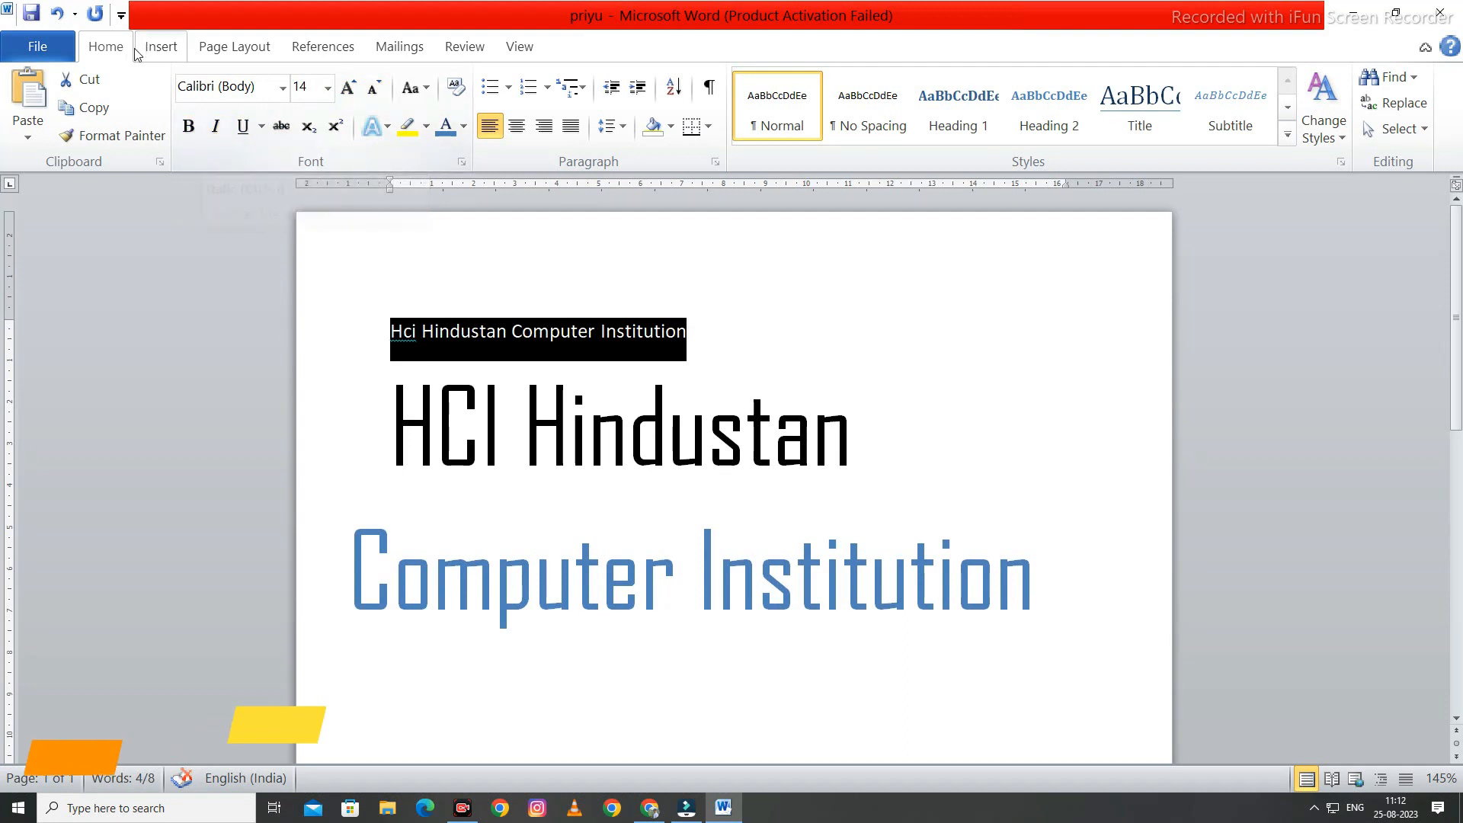
- Italicize the selected first paragraph and remove the italics again
click(206, 133)
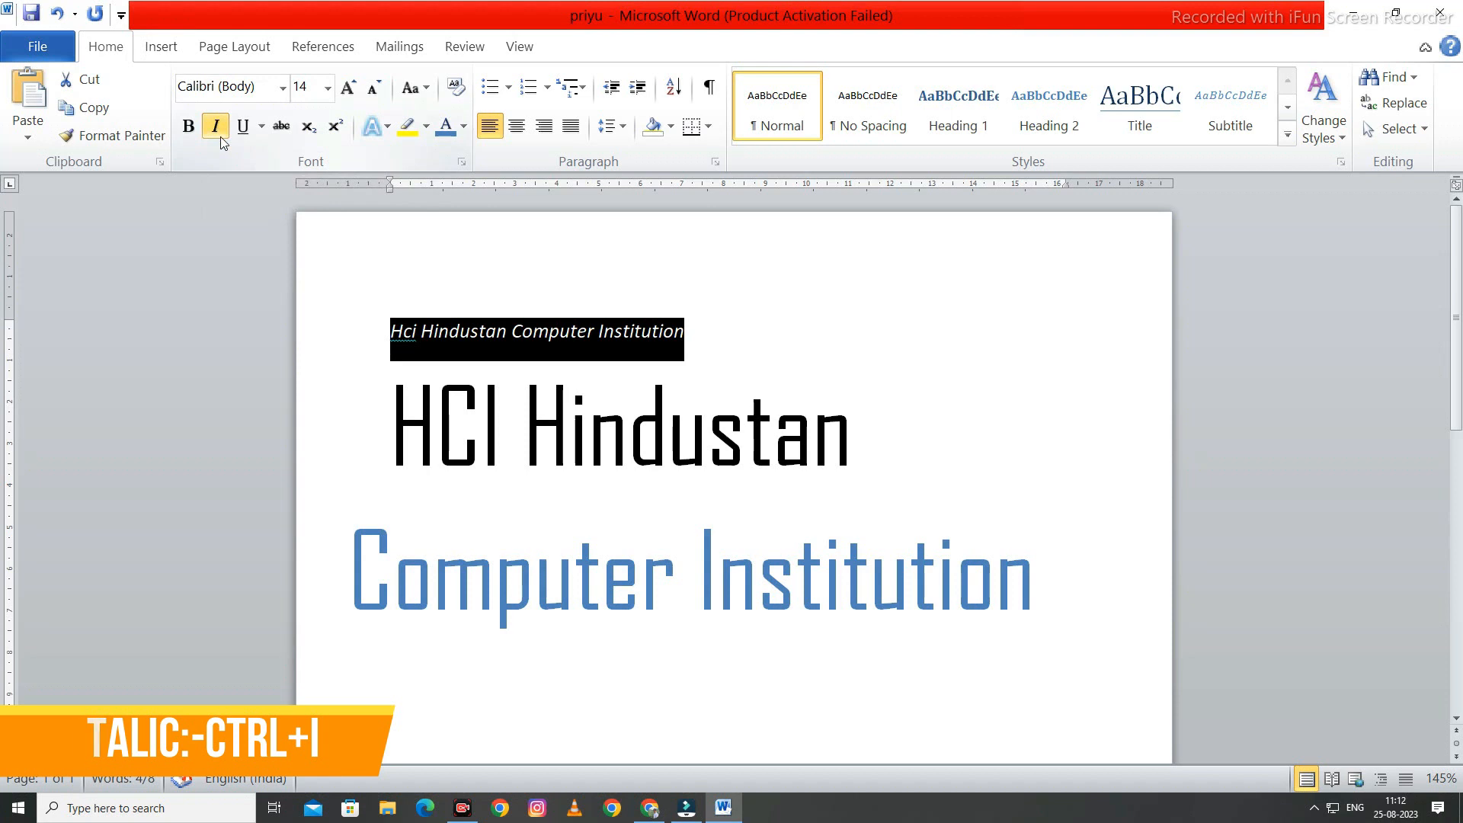
click(221, 136)
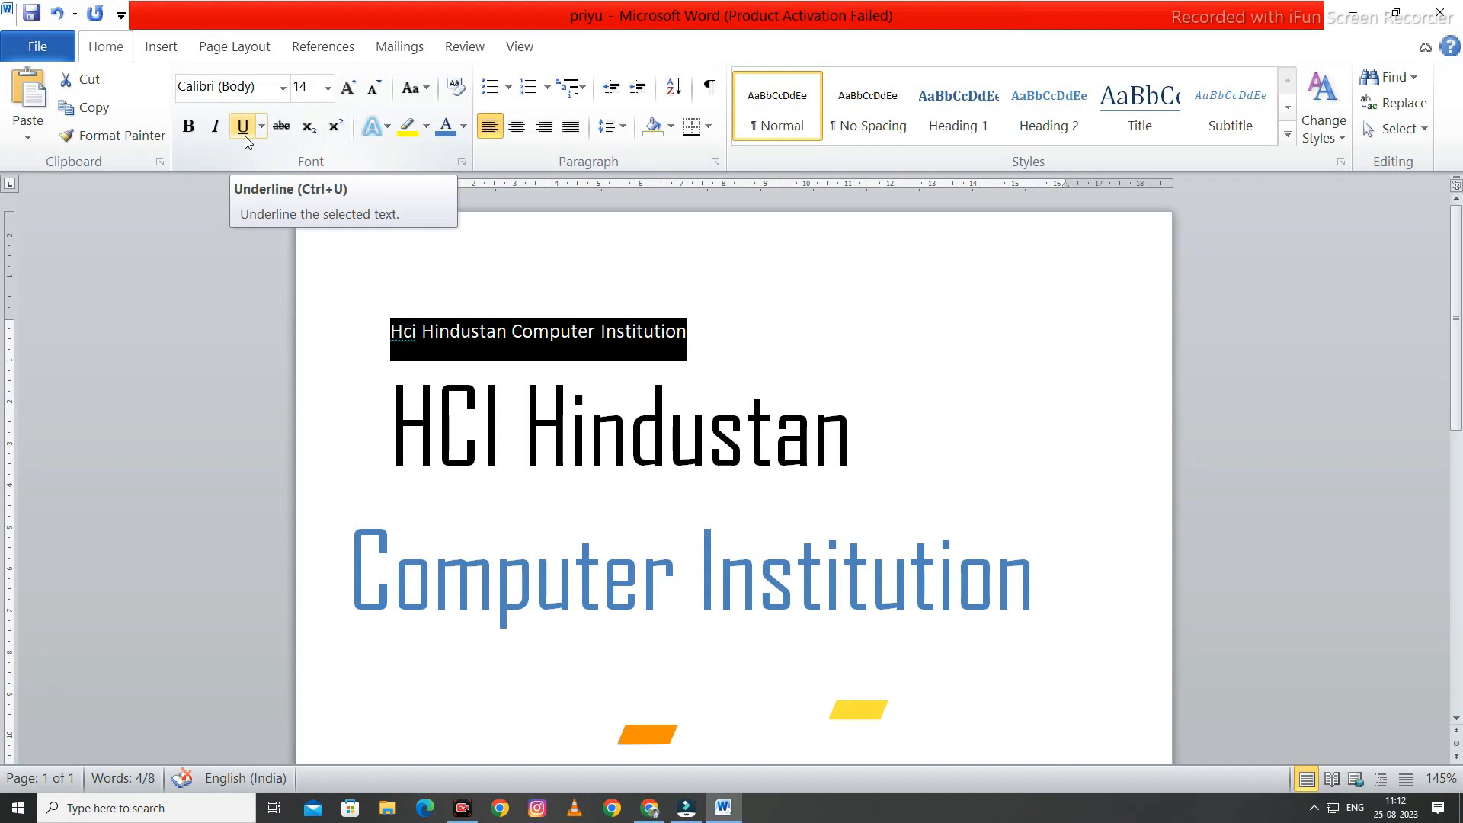
- Underline the first paragraph with a single line and view the additional underline settings without changing them
click(244, 136)
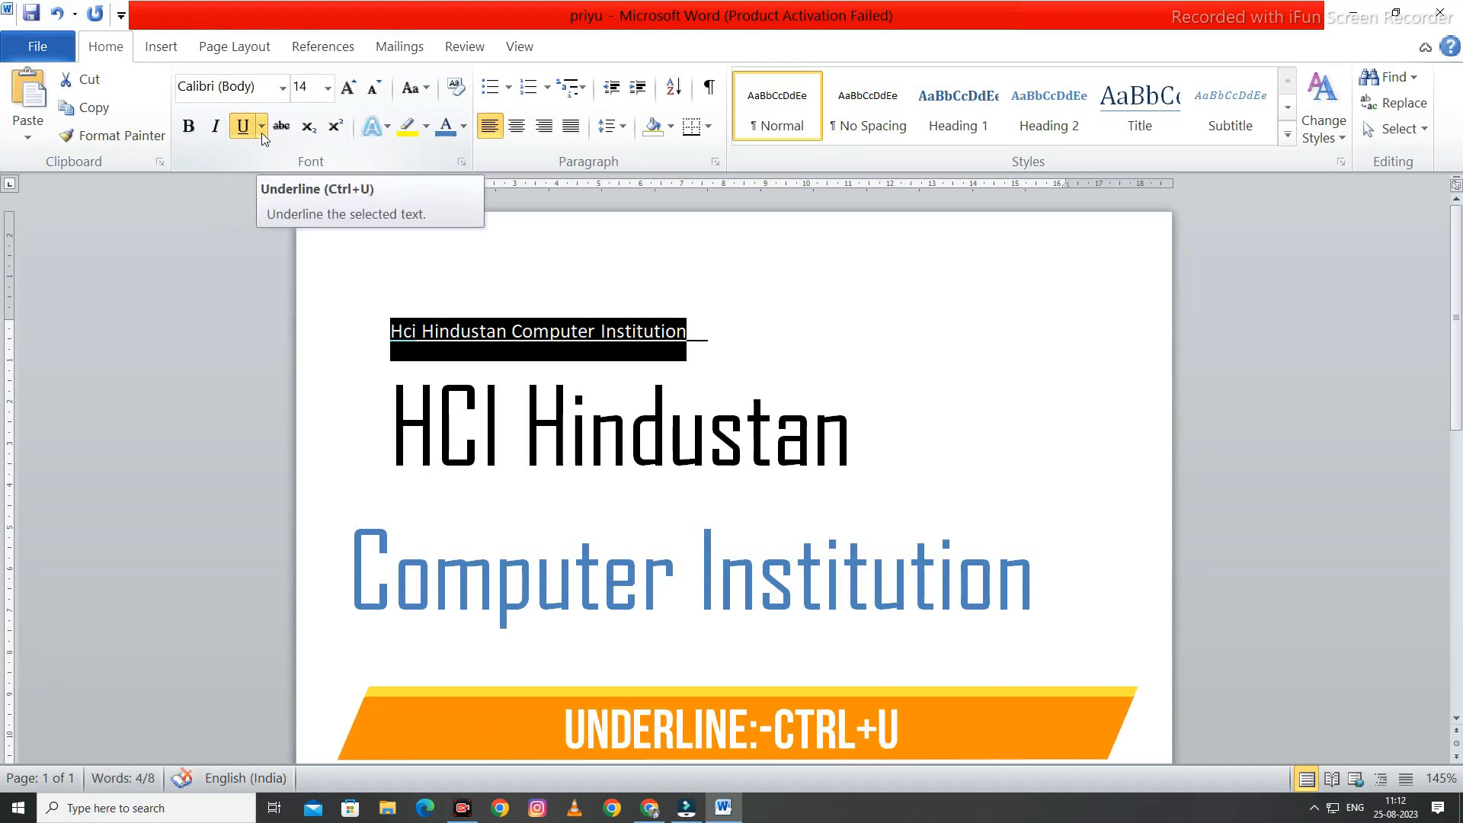
click(262, 131)
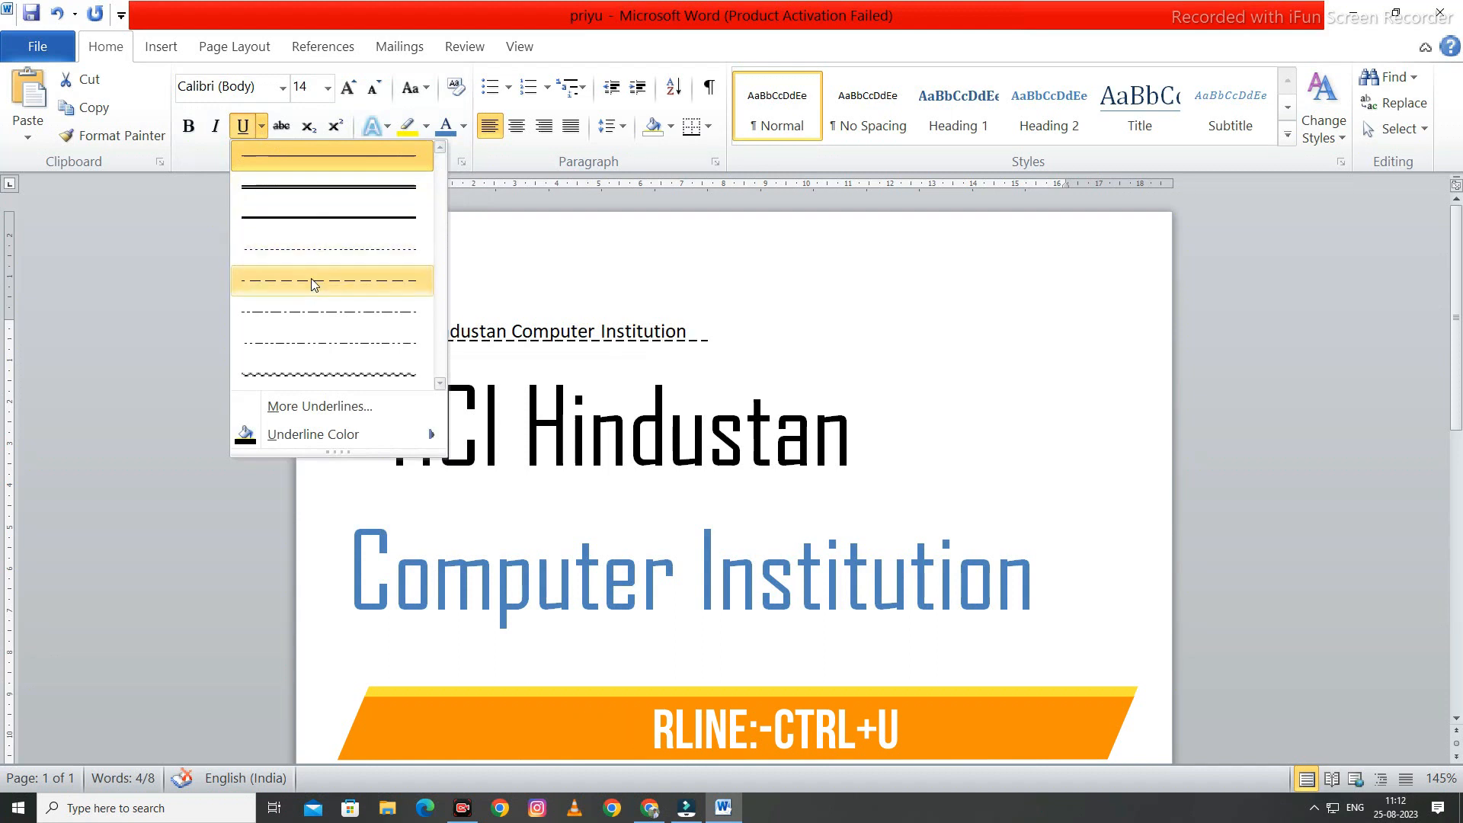
click(355, 405)
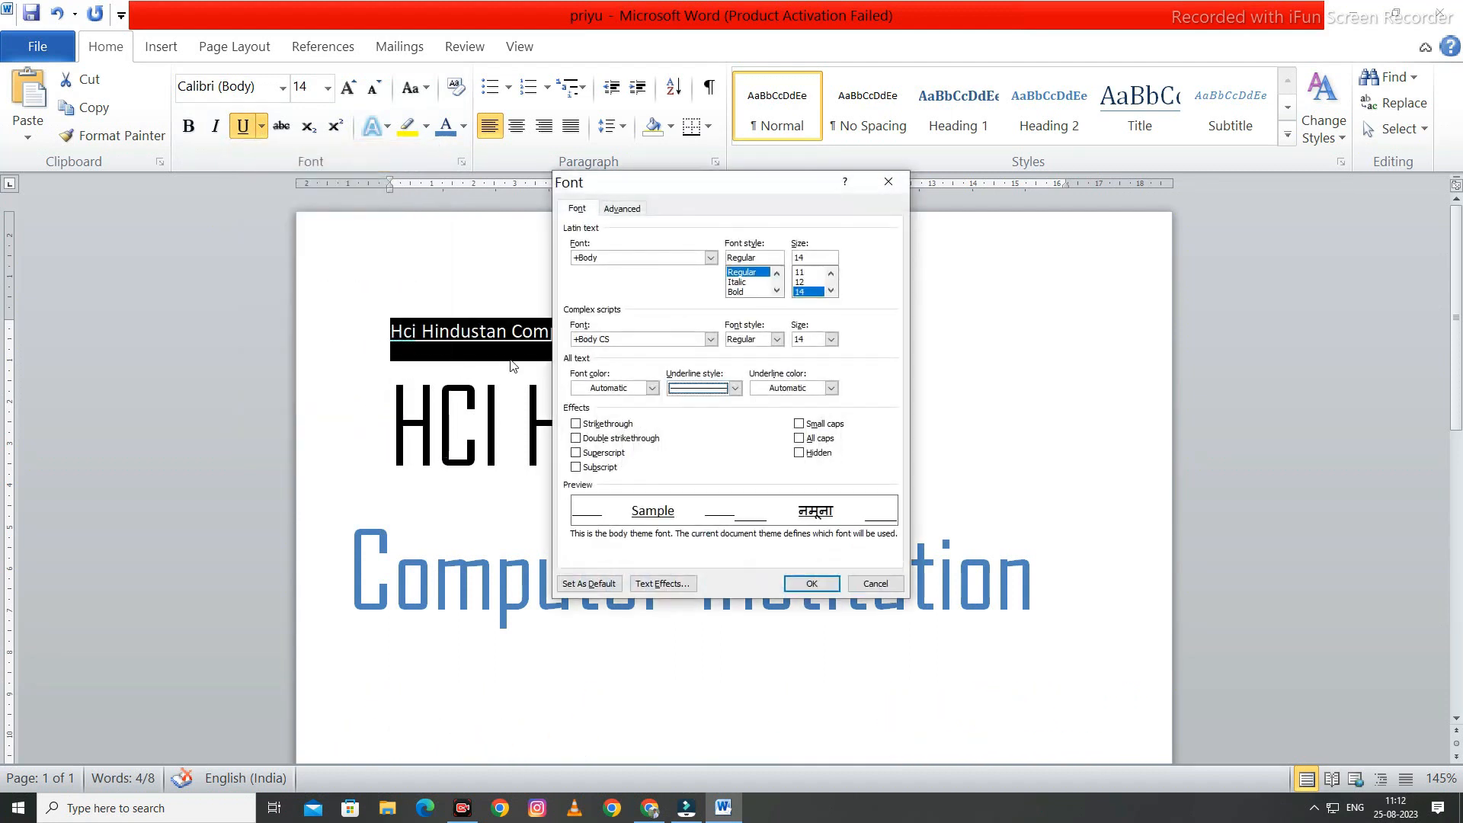
click(893, 187)
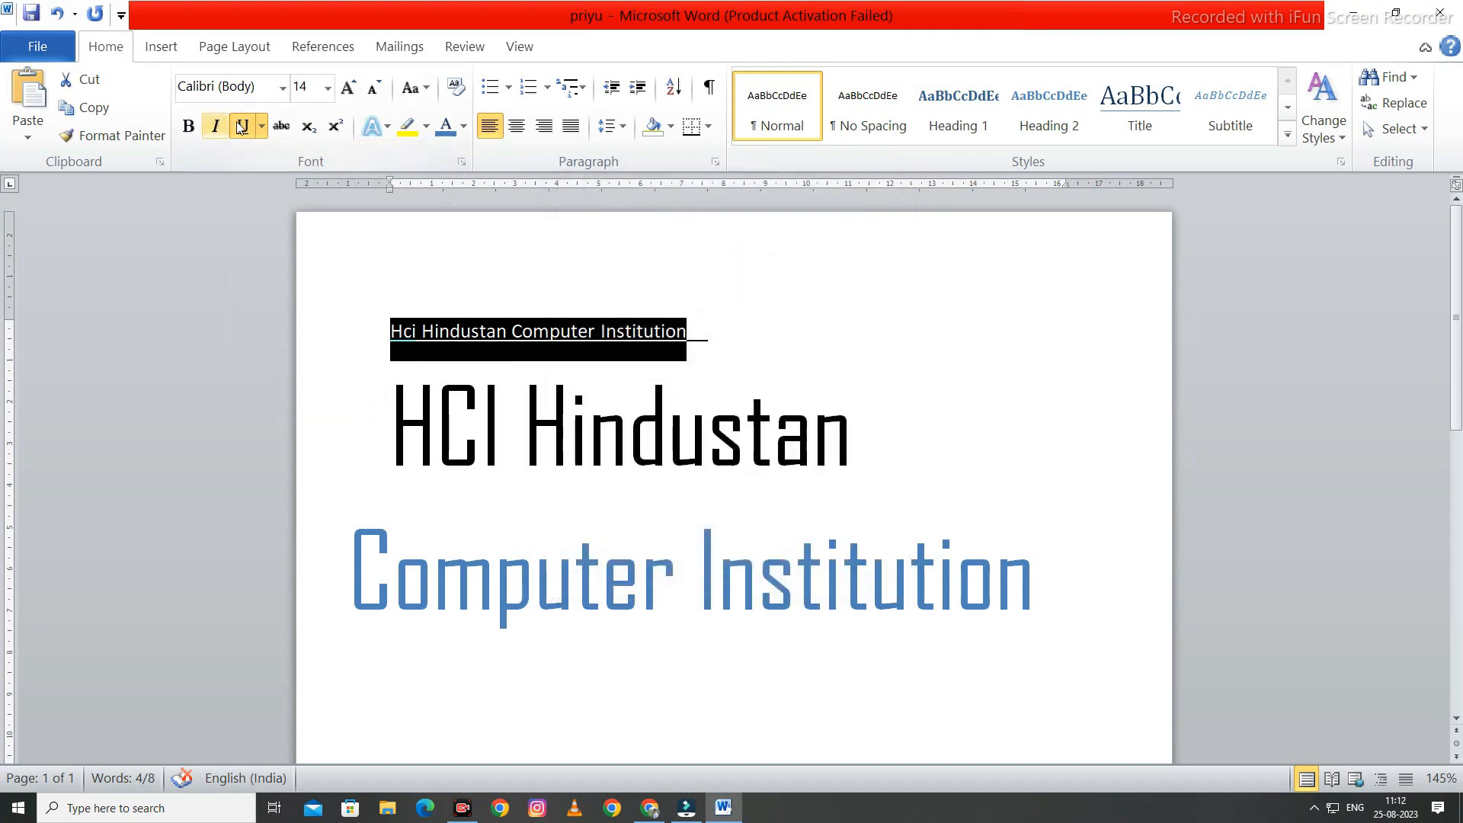
- Set the underline color of the first paragraph to dark blue
click(261, 126)
mouse_move(315, 440)
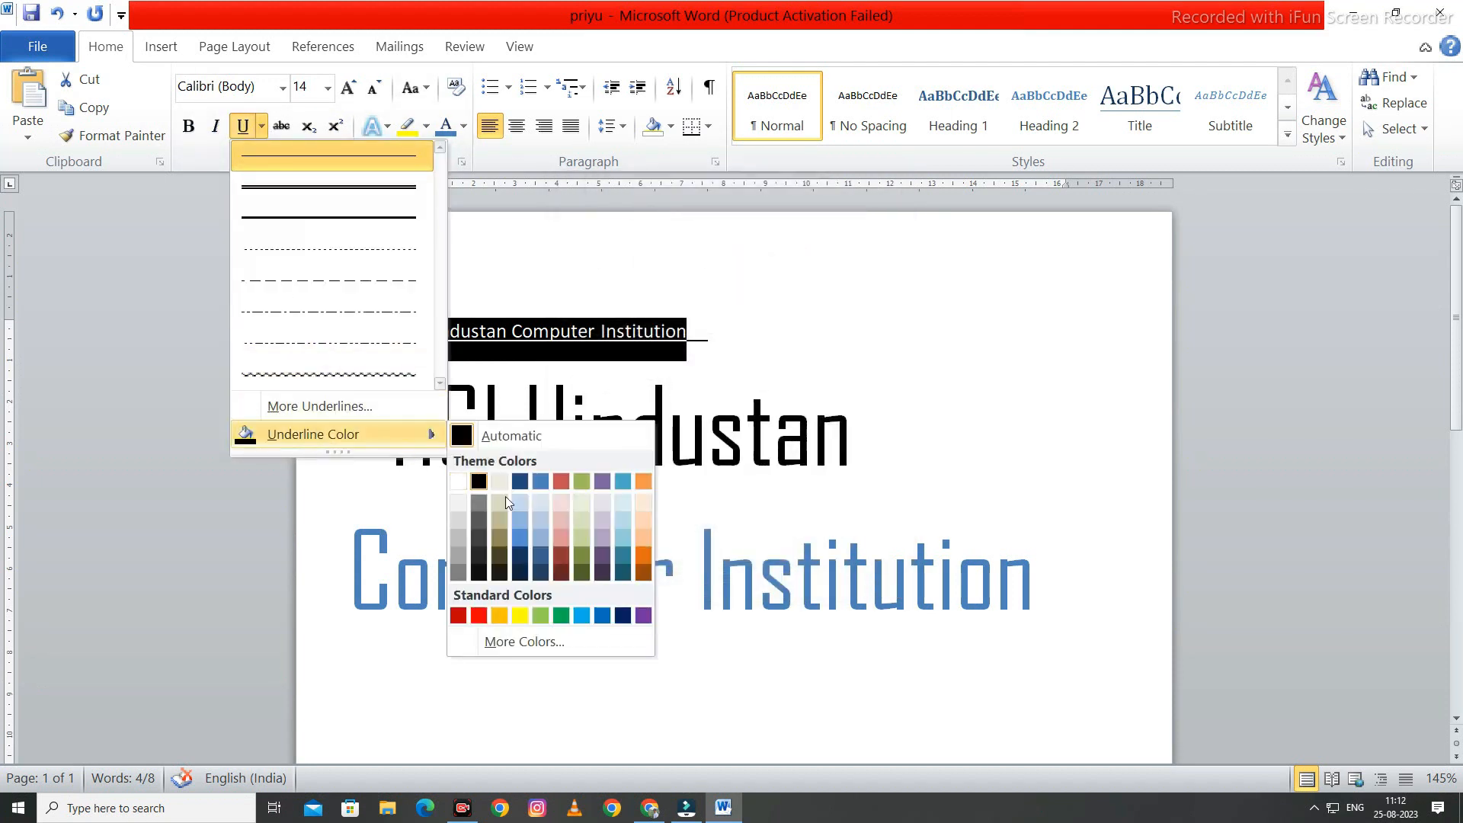
click(543, 572)
click(617, 331)
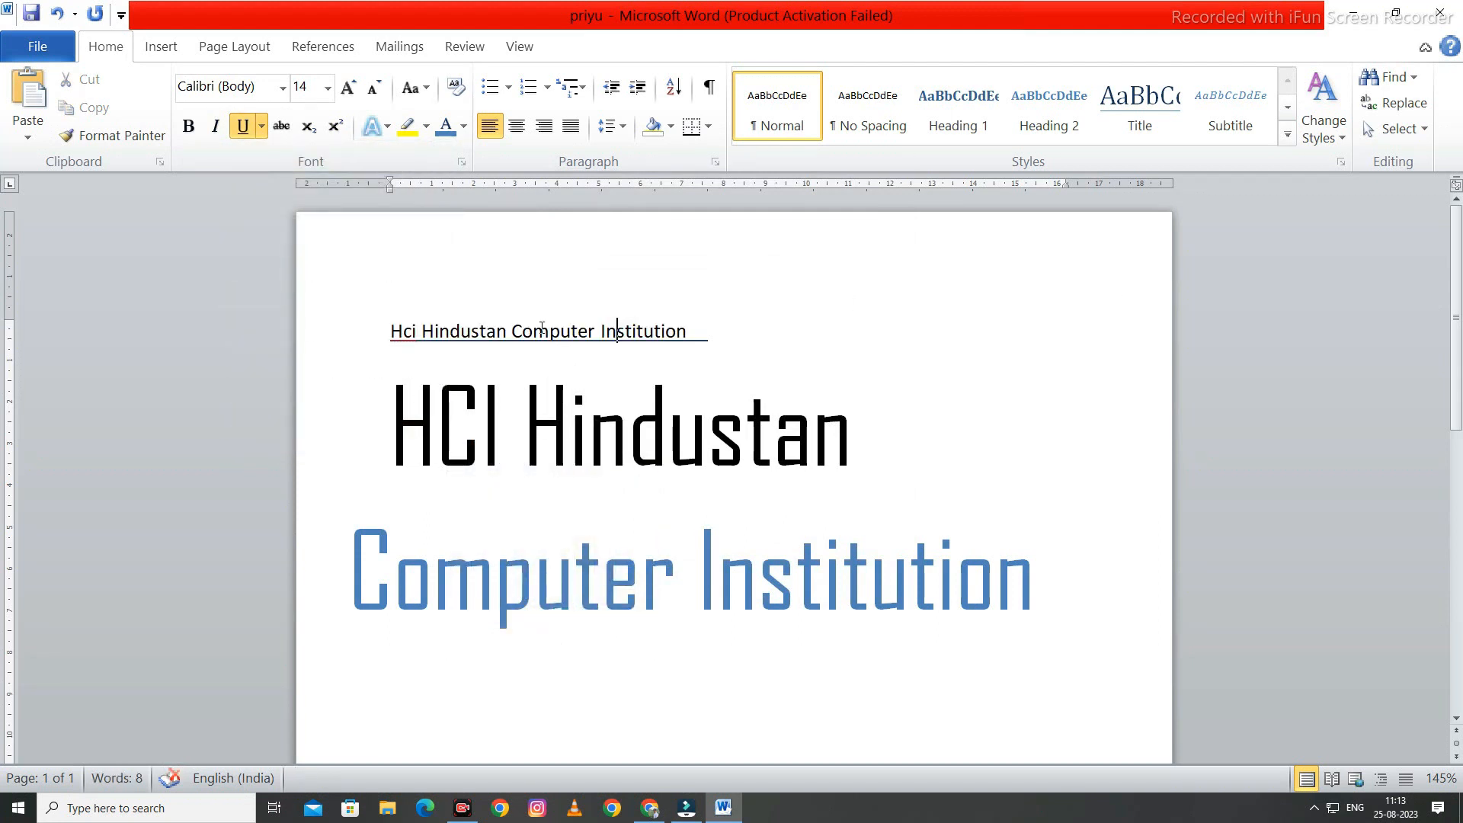
- Add the text "Ho2" on the empty line at the end of the document
key(End)
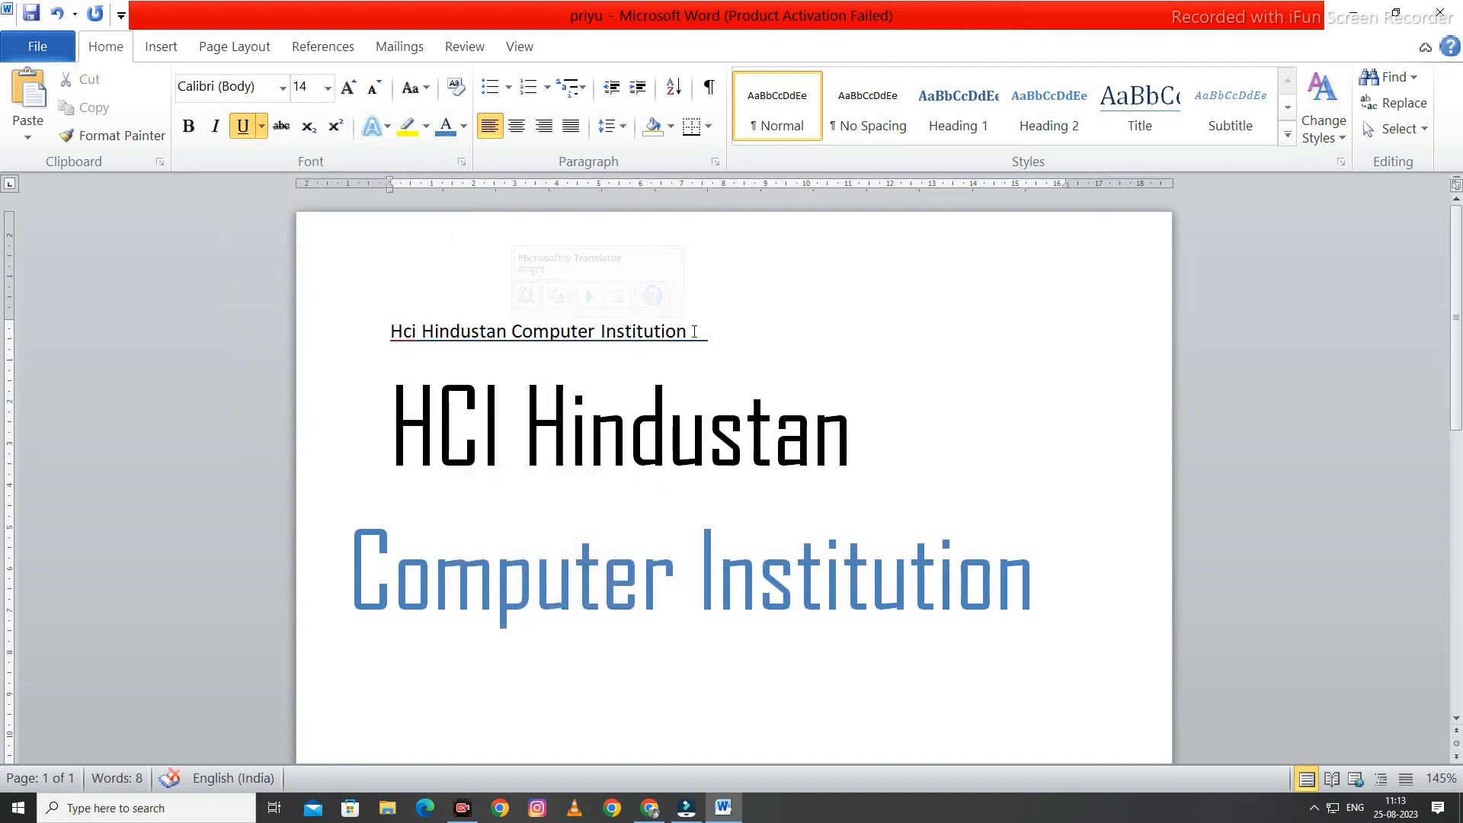
key(ctrl+End)
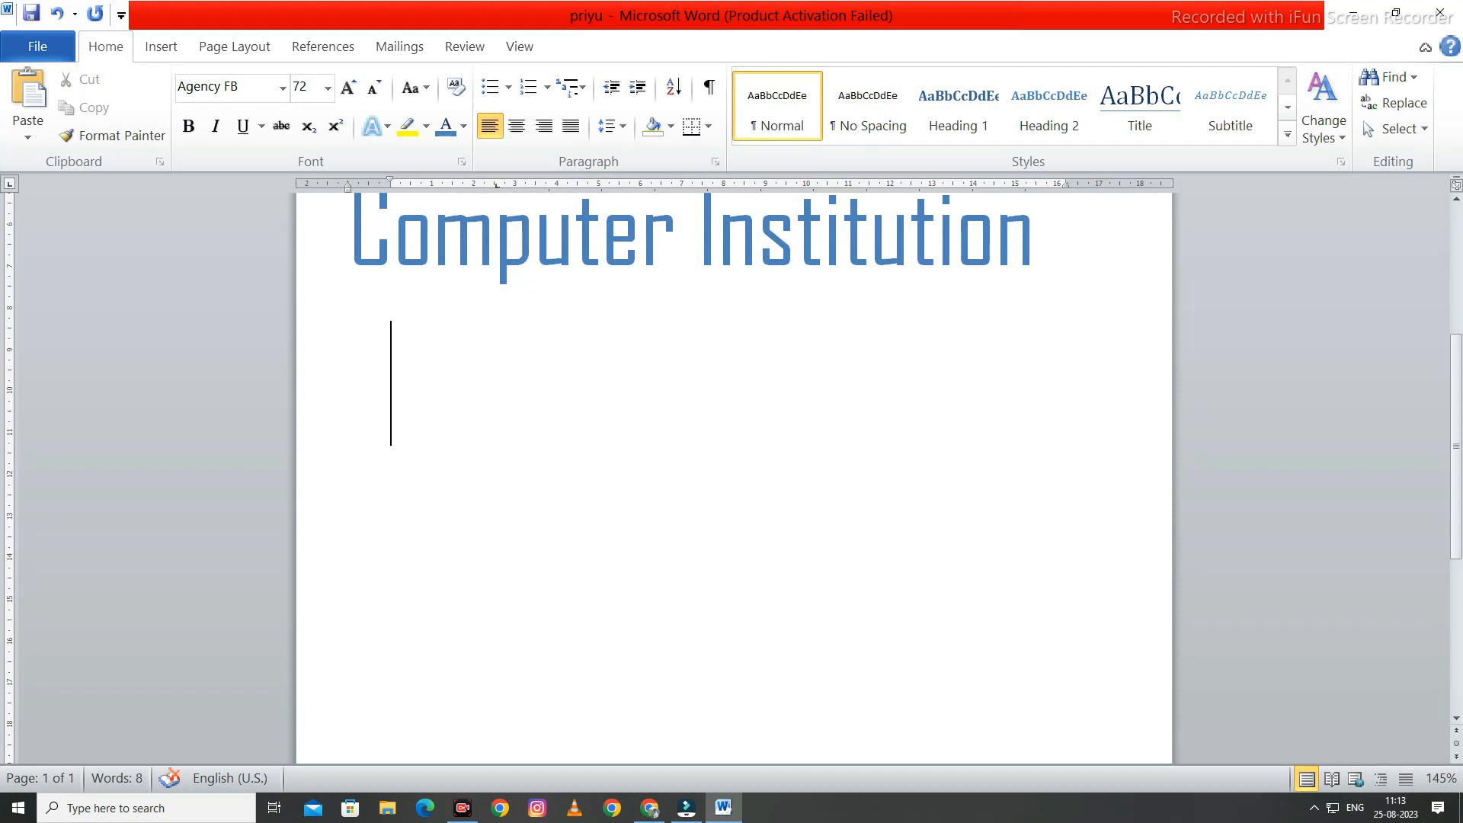
text(ho2)
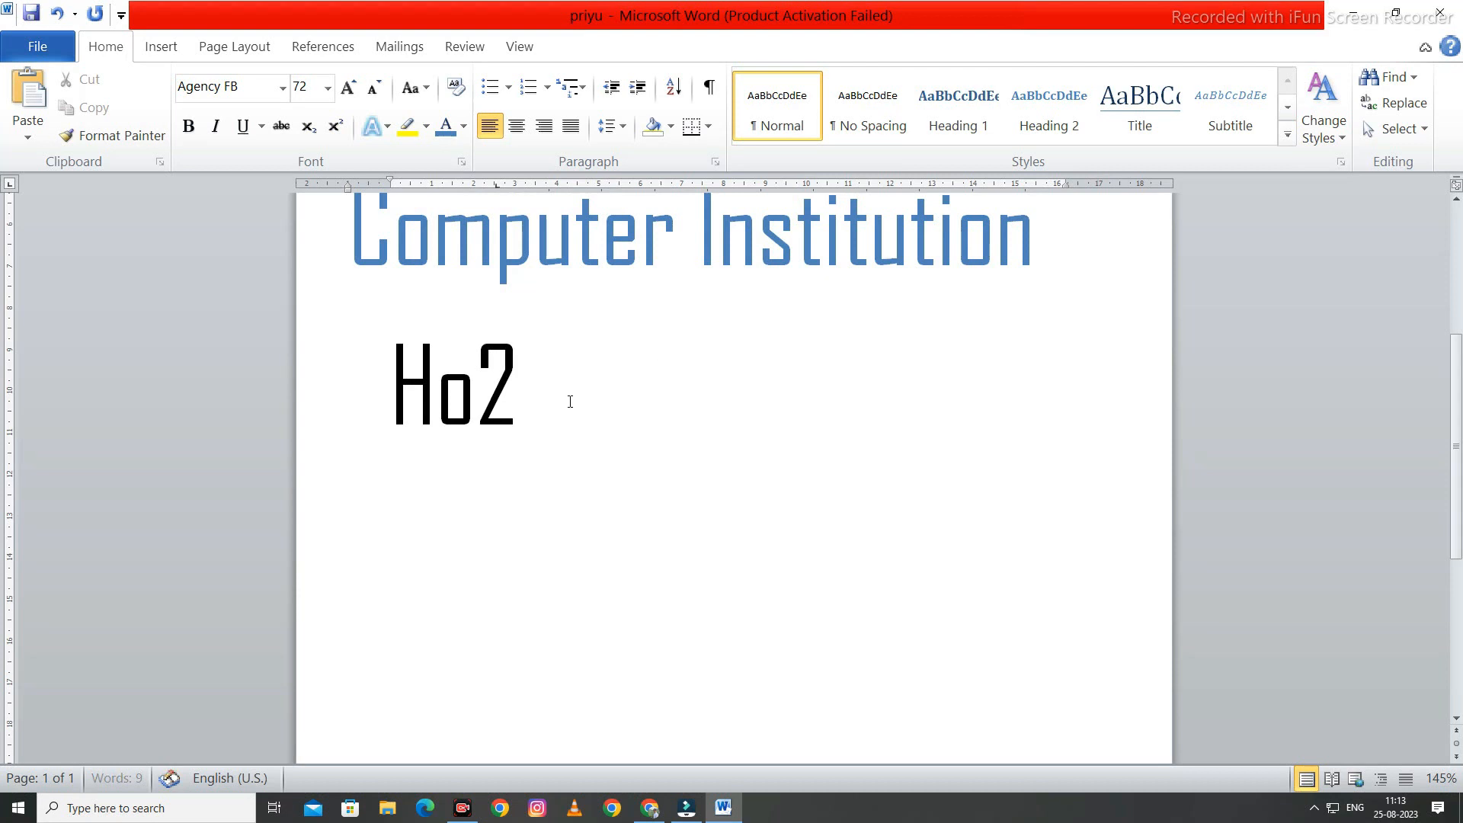
- Apply strikethrough to the text "Ho2"
drag(569, 401, 403, 404)
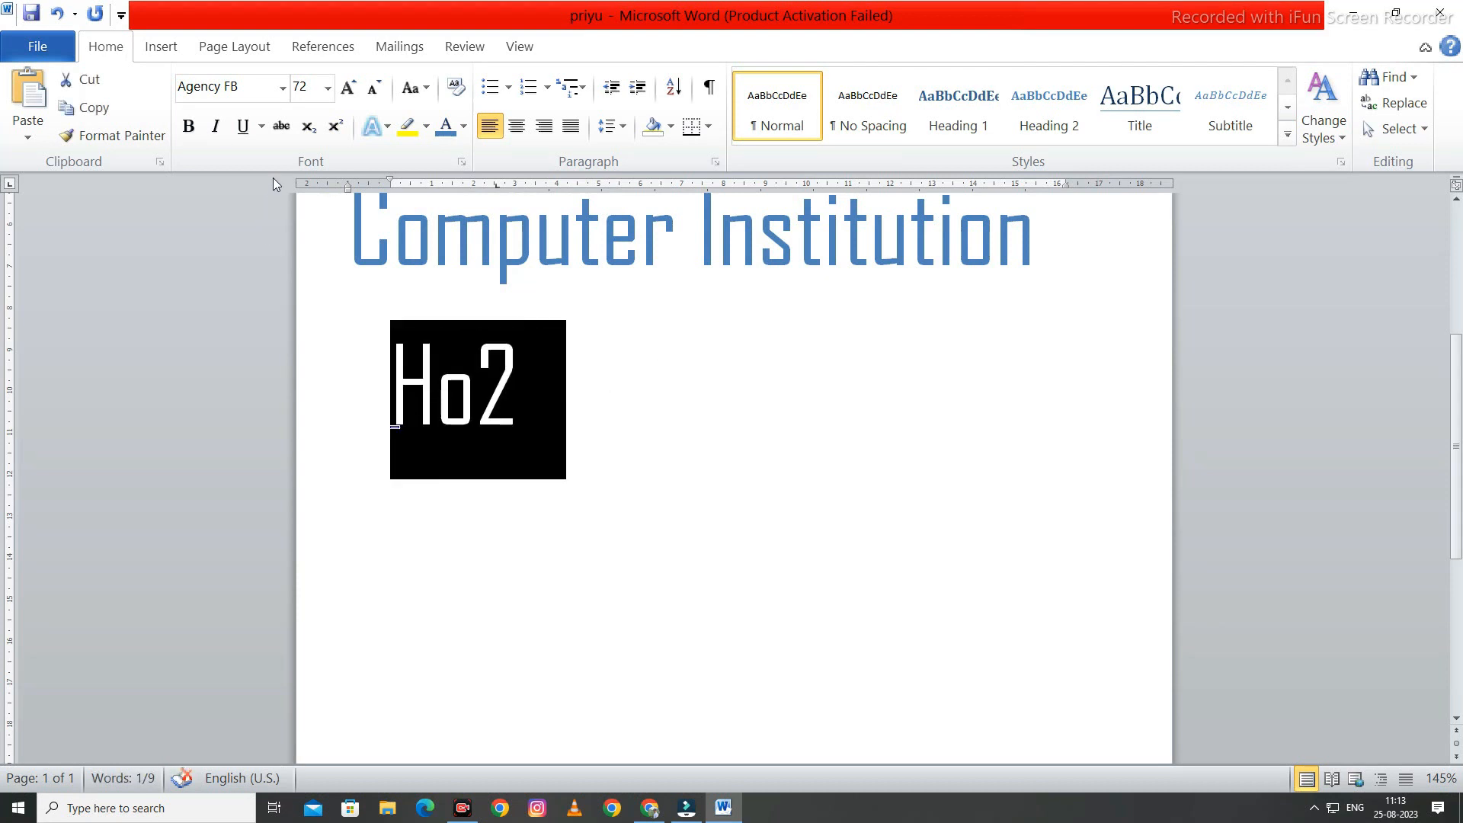
click(282, 128)
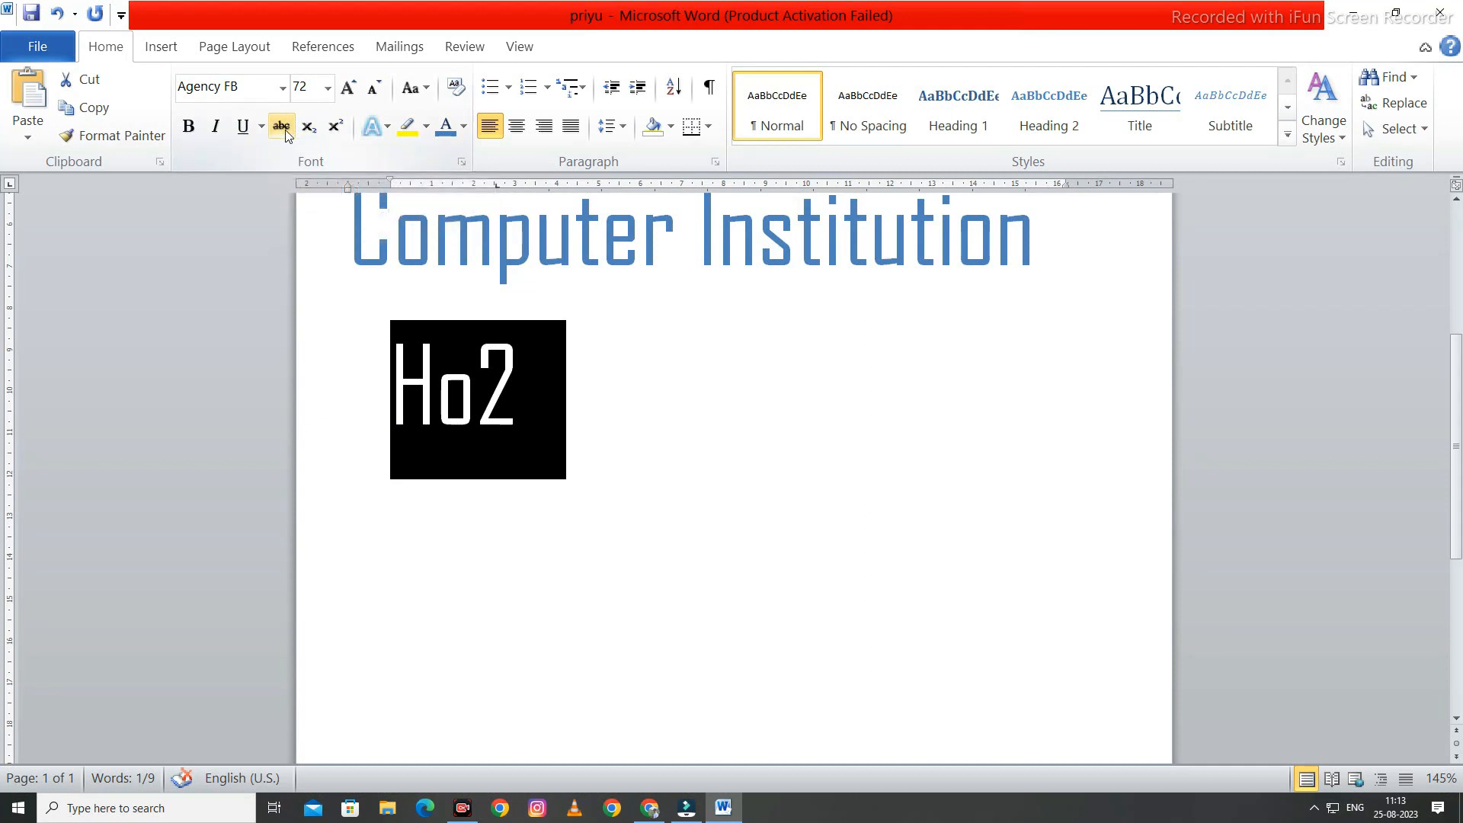
click(748, 400)
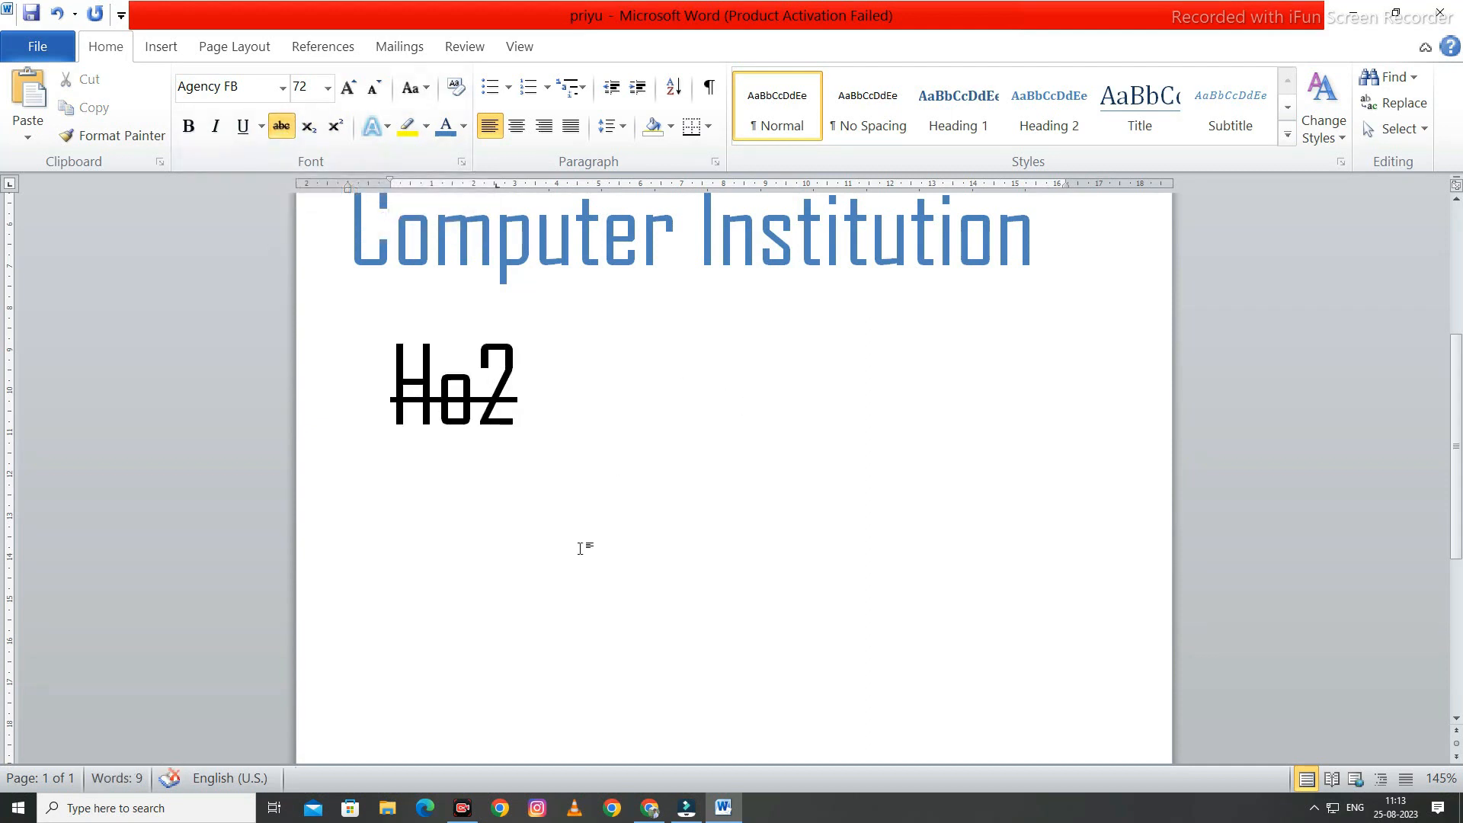
- Add the text "H2o" on a new line below the struck-through "Ho2"
key(Return)
text(h)
key(BackSpace)
text(H20)
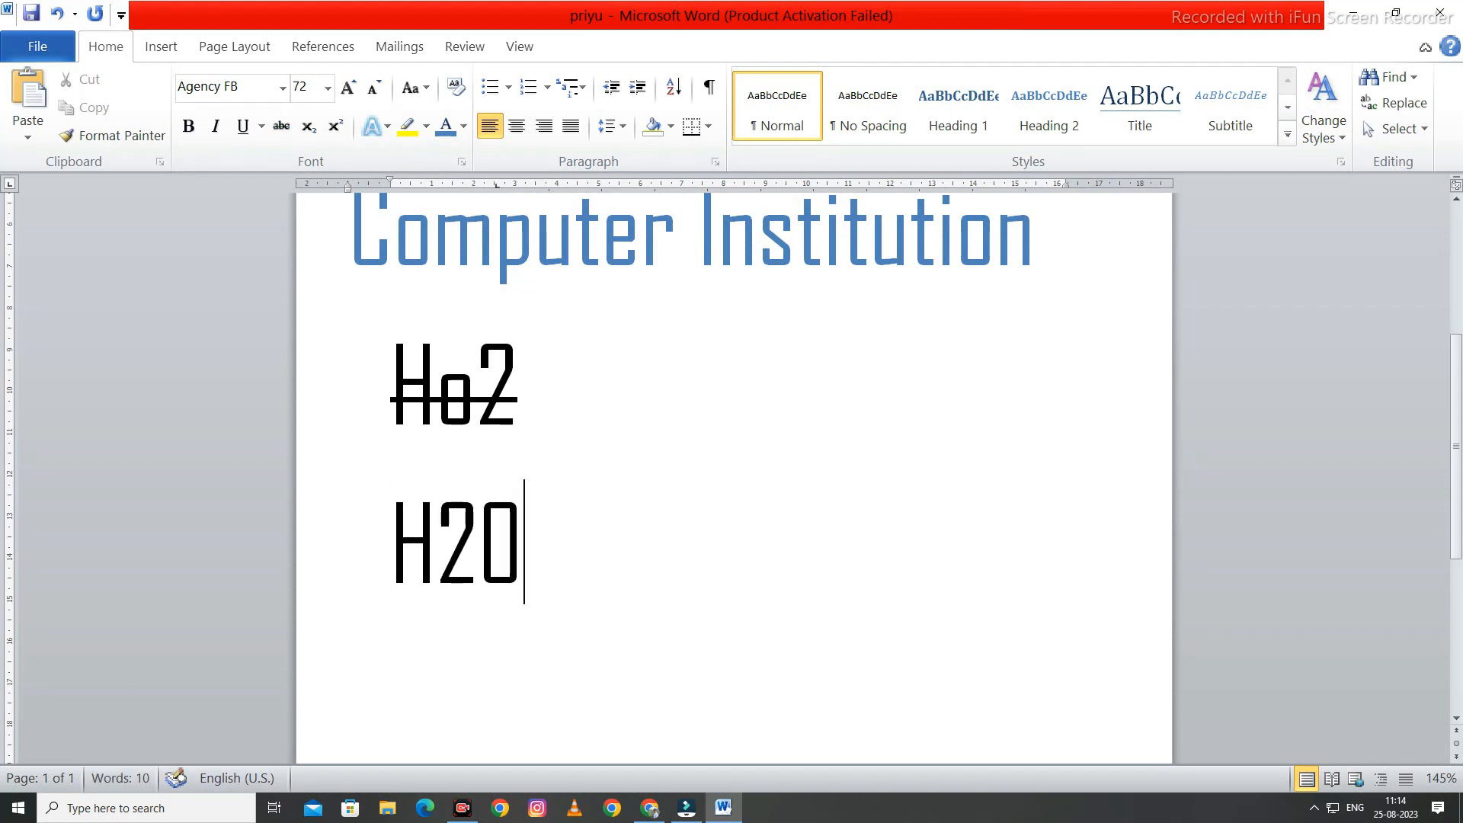
key(BackSpace)
text(o)
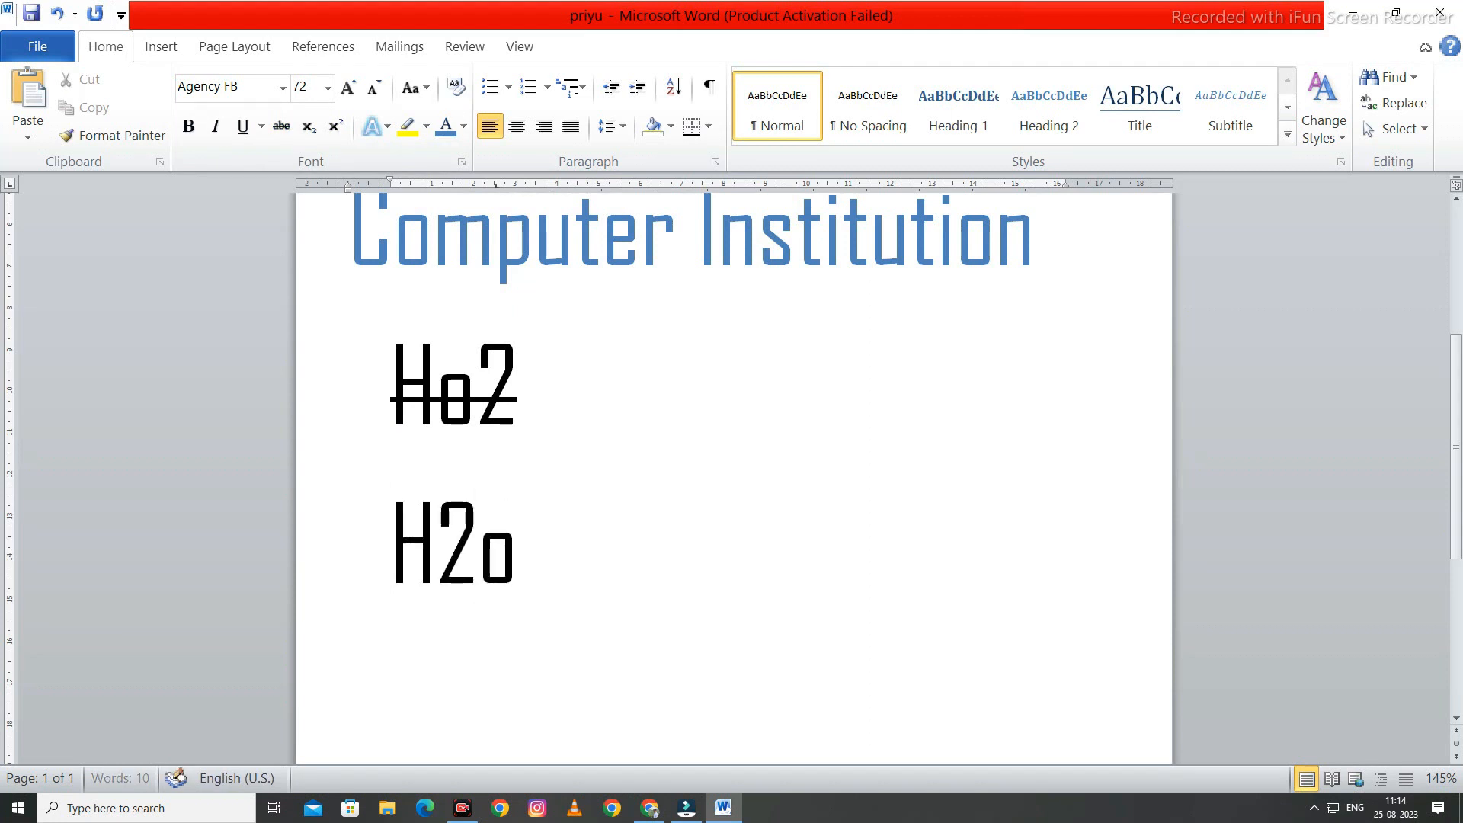
- Replace the final "o" of "H2o" with "0" and make the "2" subscript
key(BackSpace)
text(0)
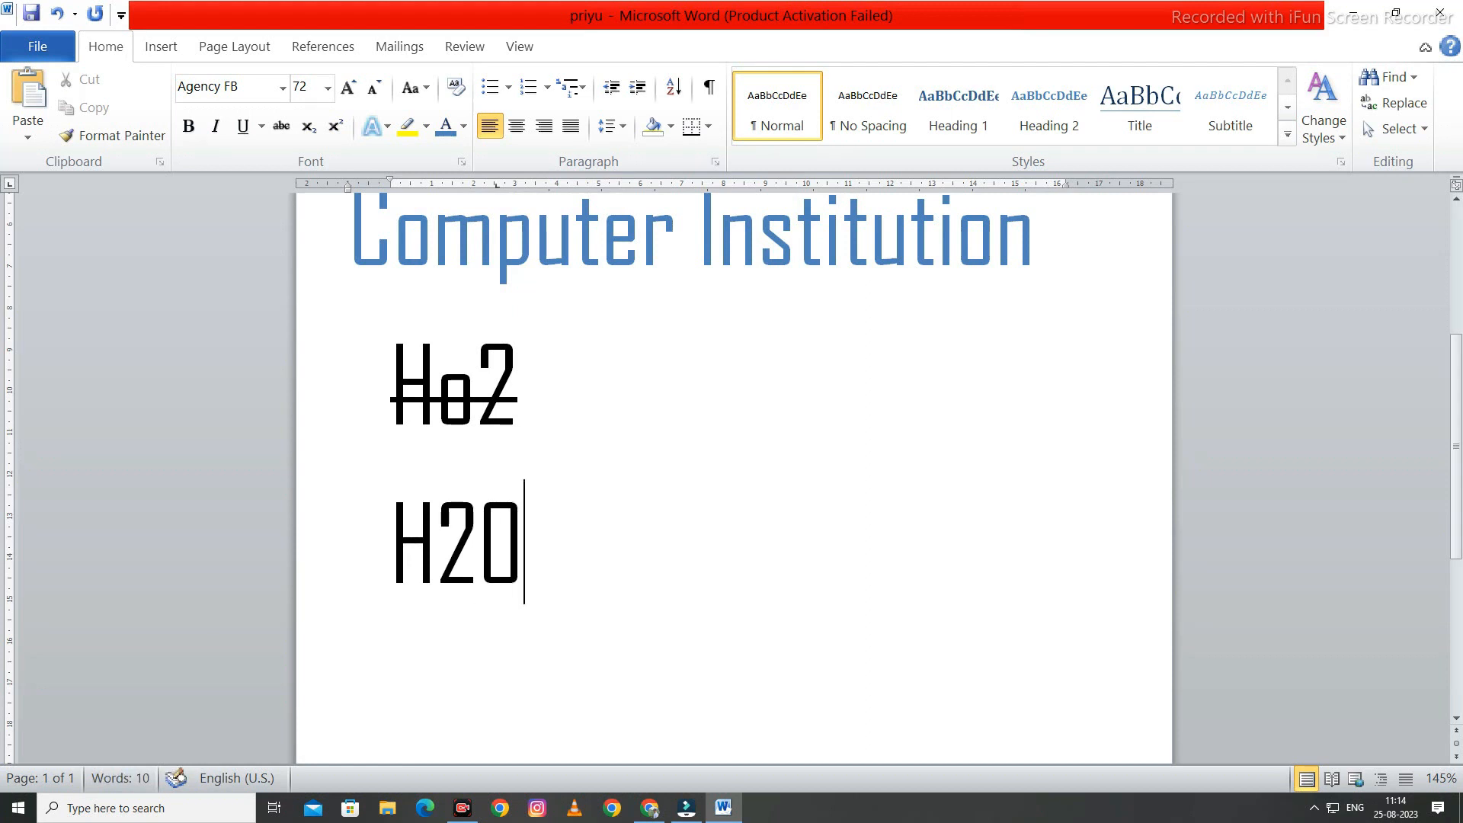
click(446, 509)
click(466, 537)
click(653, 493)
click(443, 510)
drag(440, 509, 478, 509)
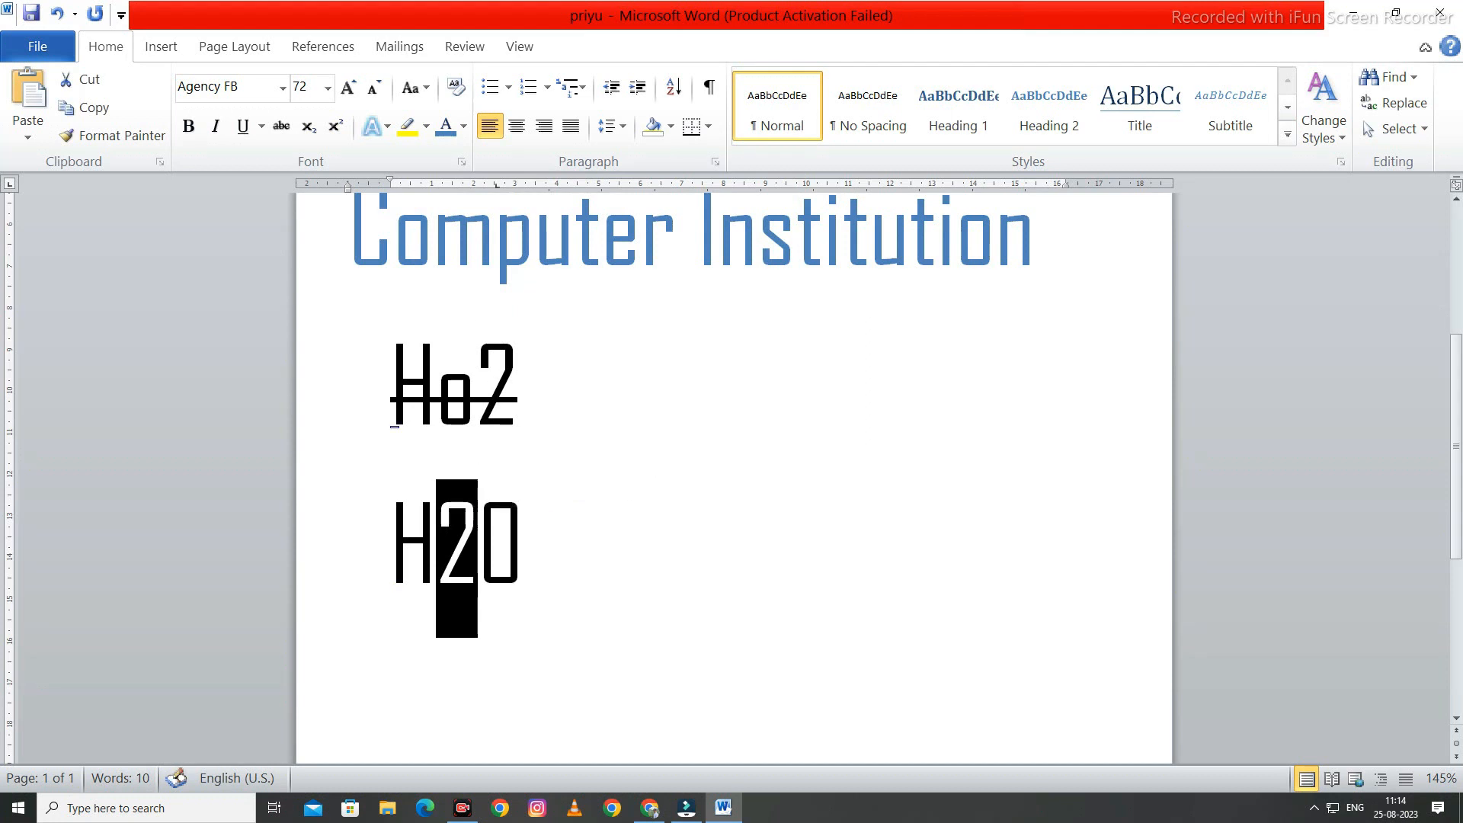
click(318, 131)
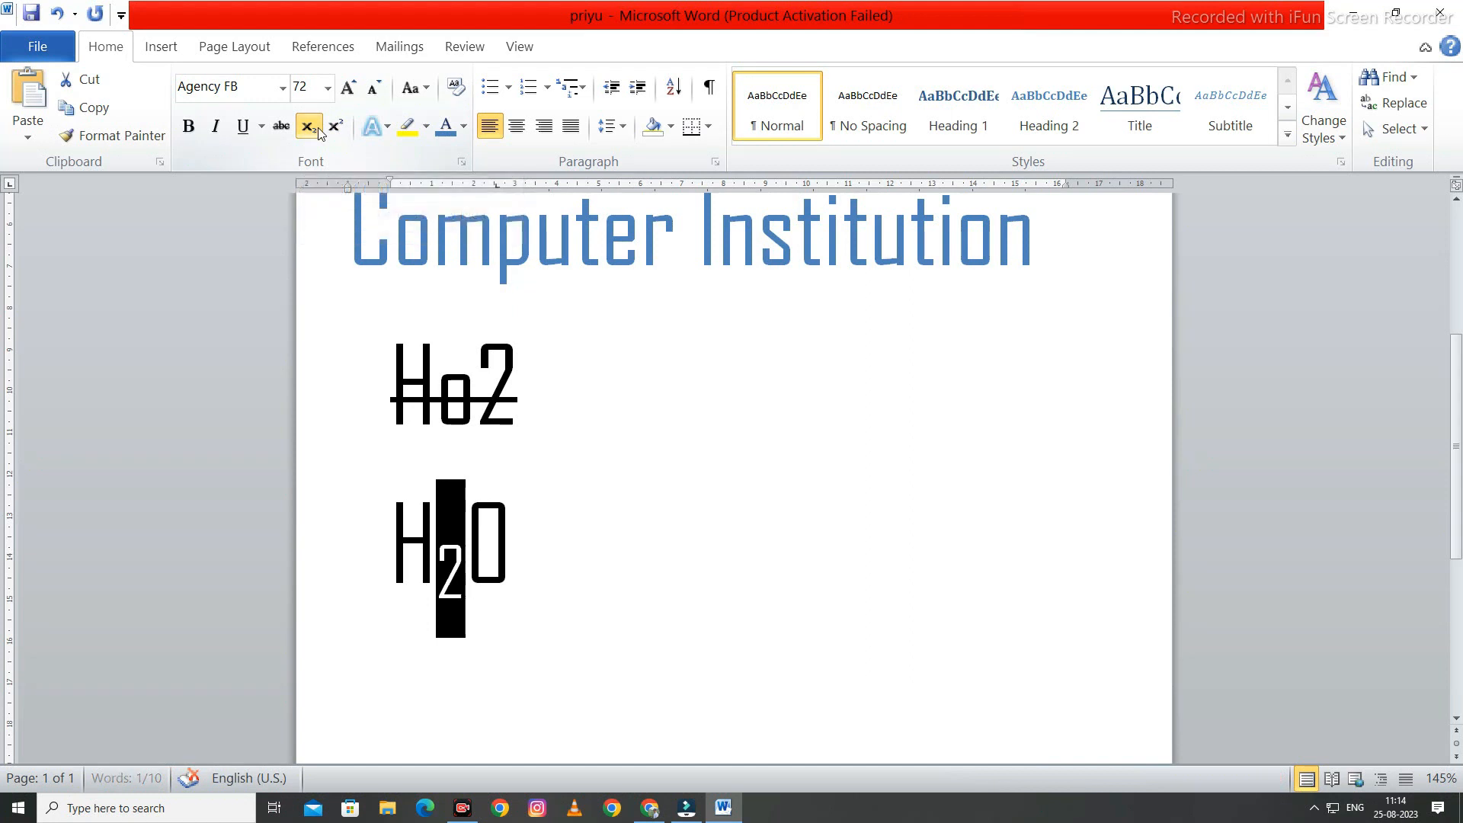
click(614, 561)
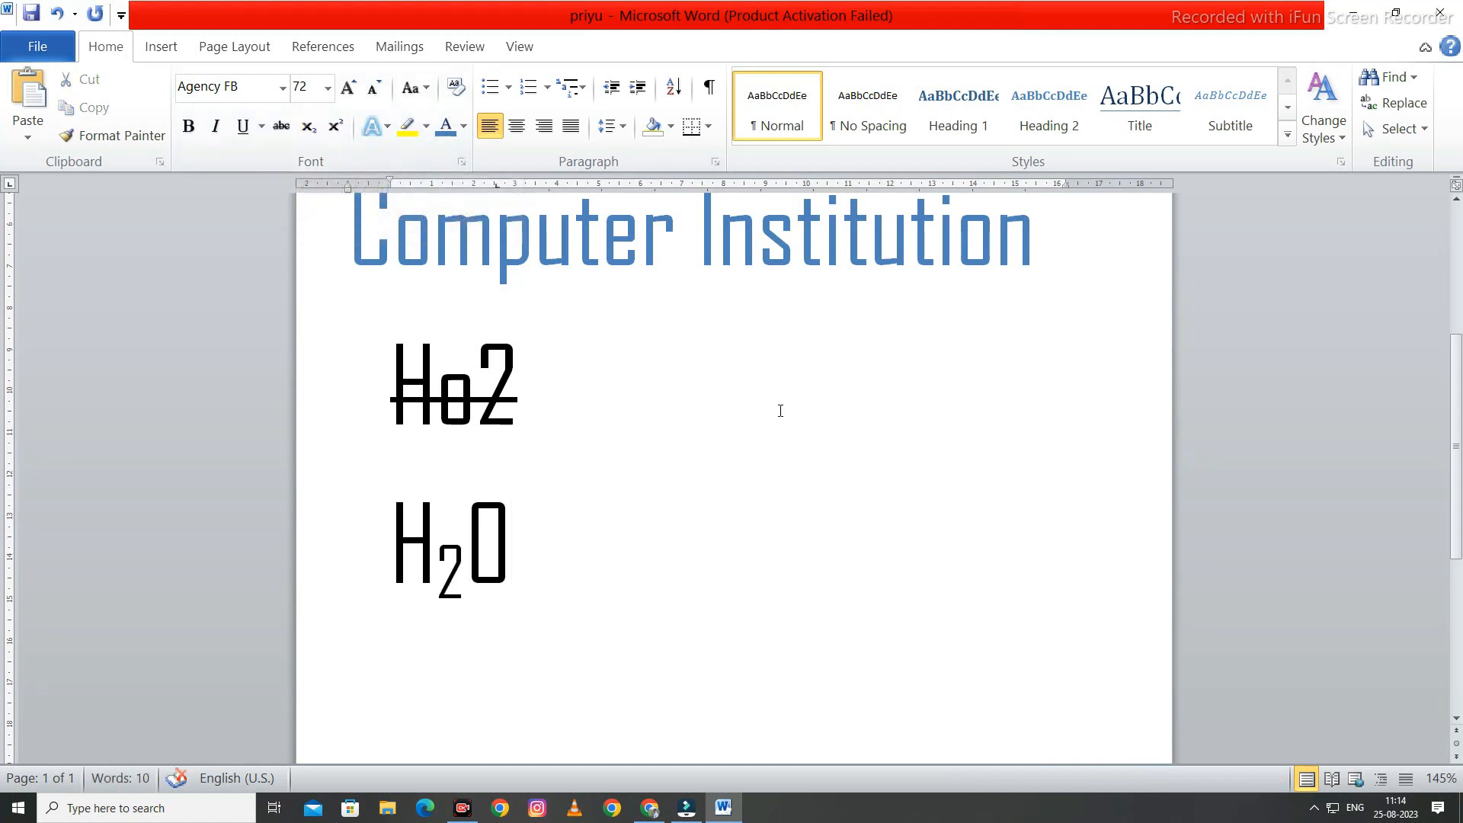
- Add "44" on a new line below and make its second "4" superscript
key(Return)
text(44)
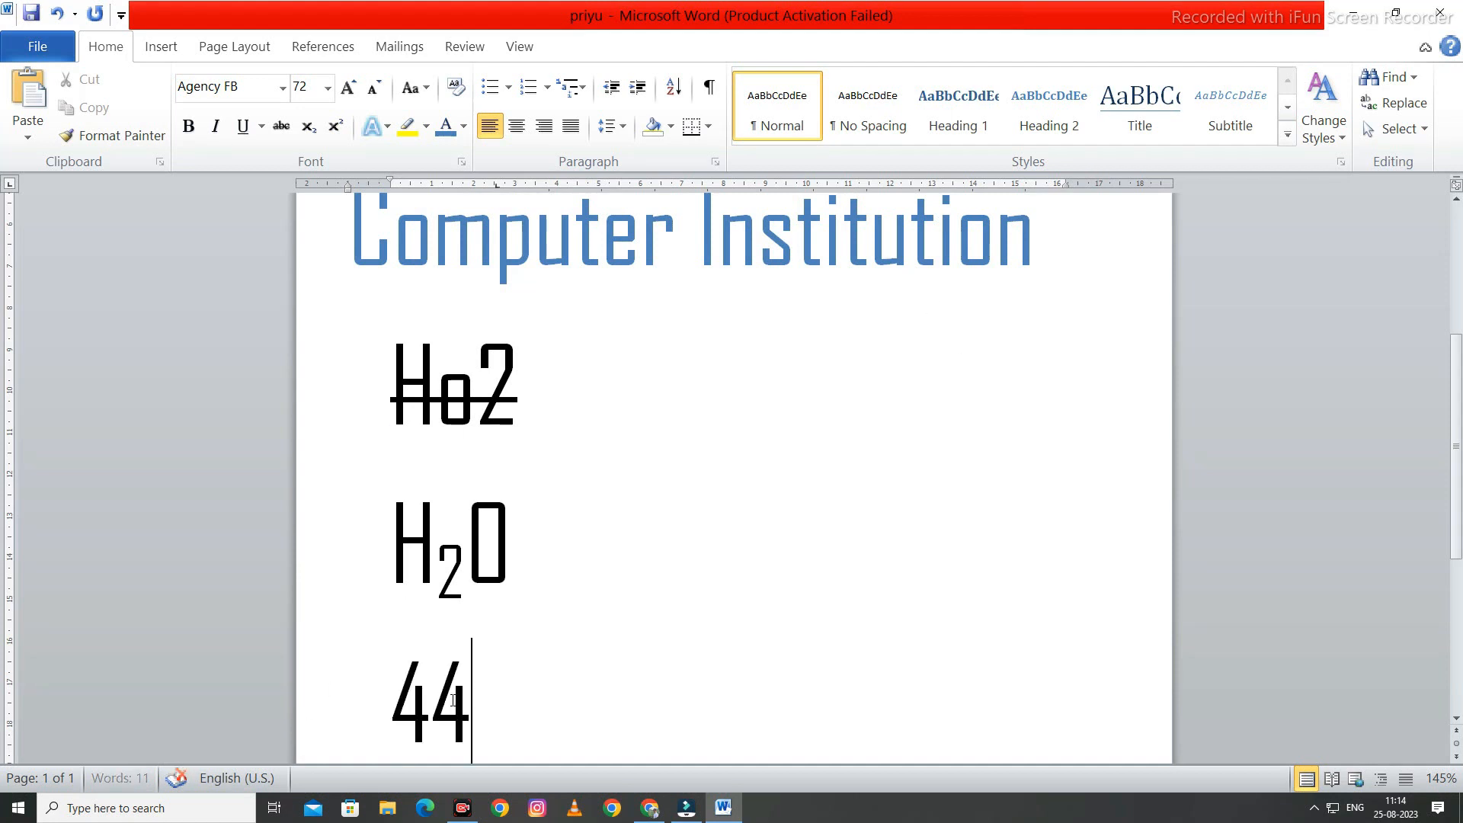
drag(473, 700, 432, 699)
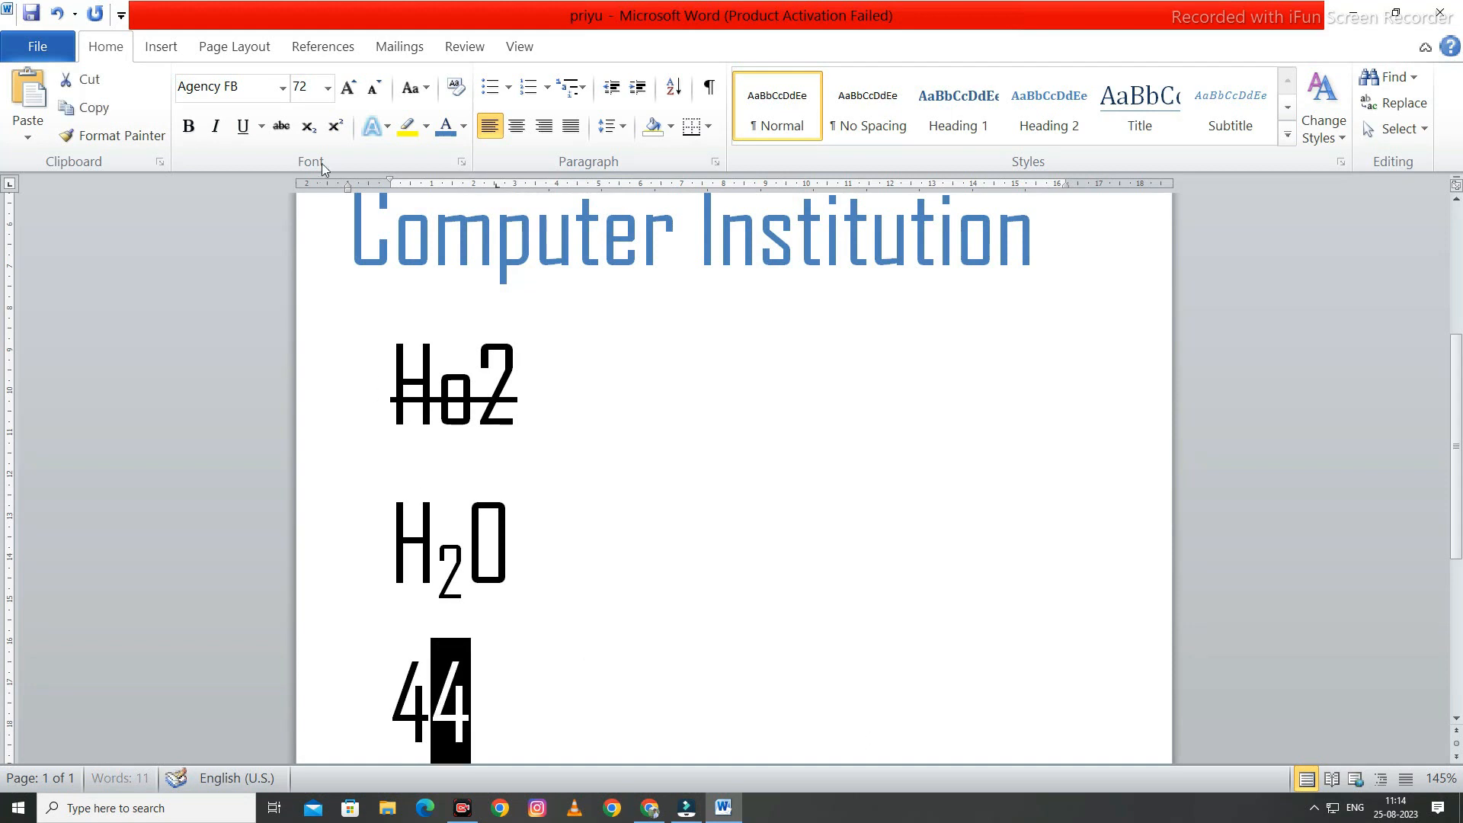
click(335, 126)
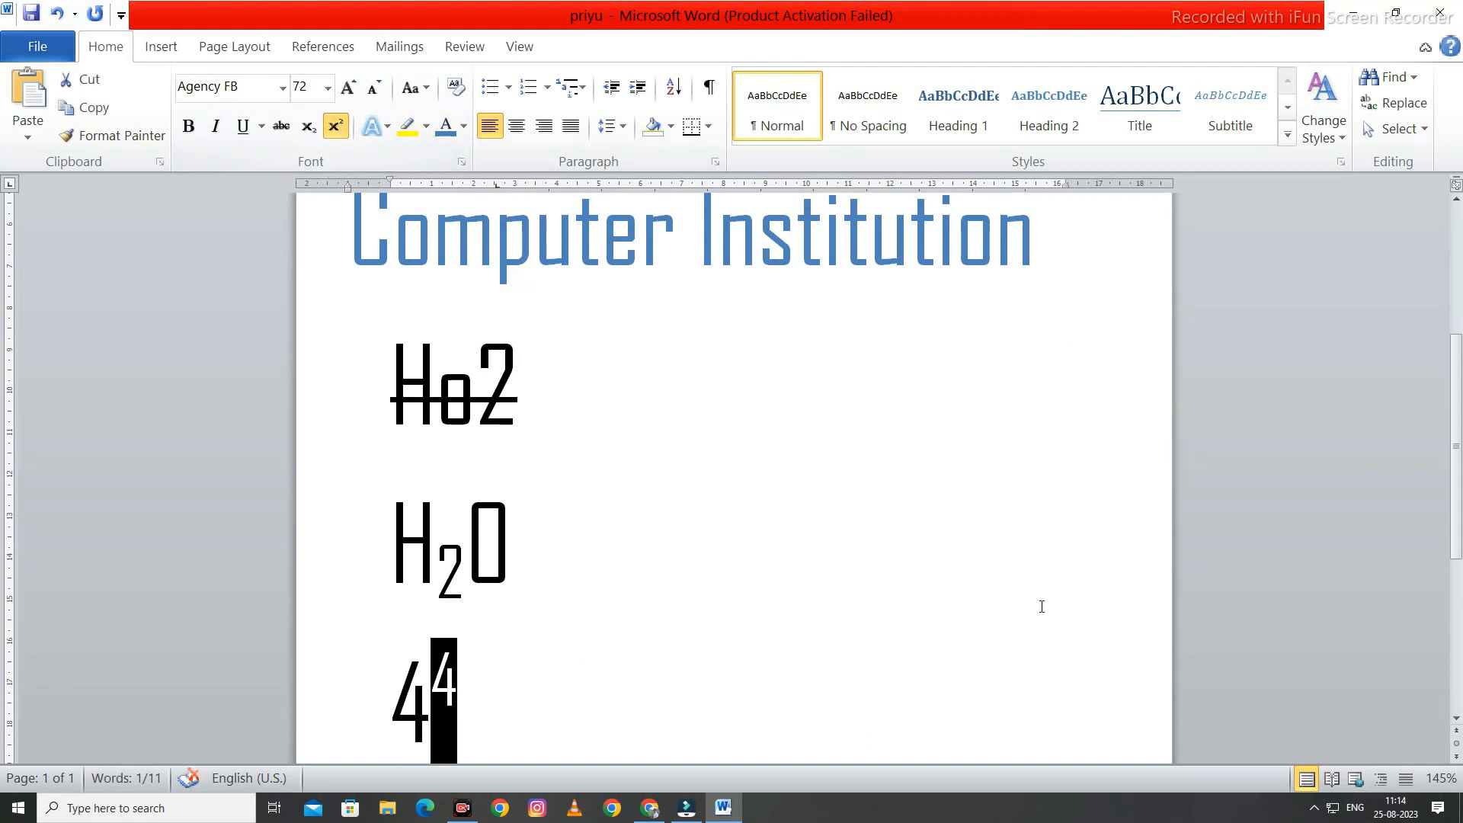
click(828, 642)
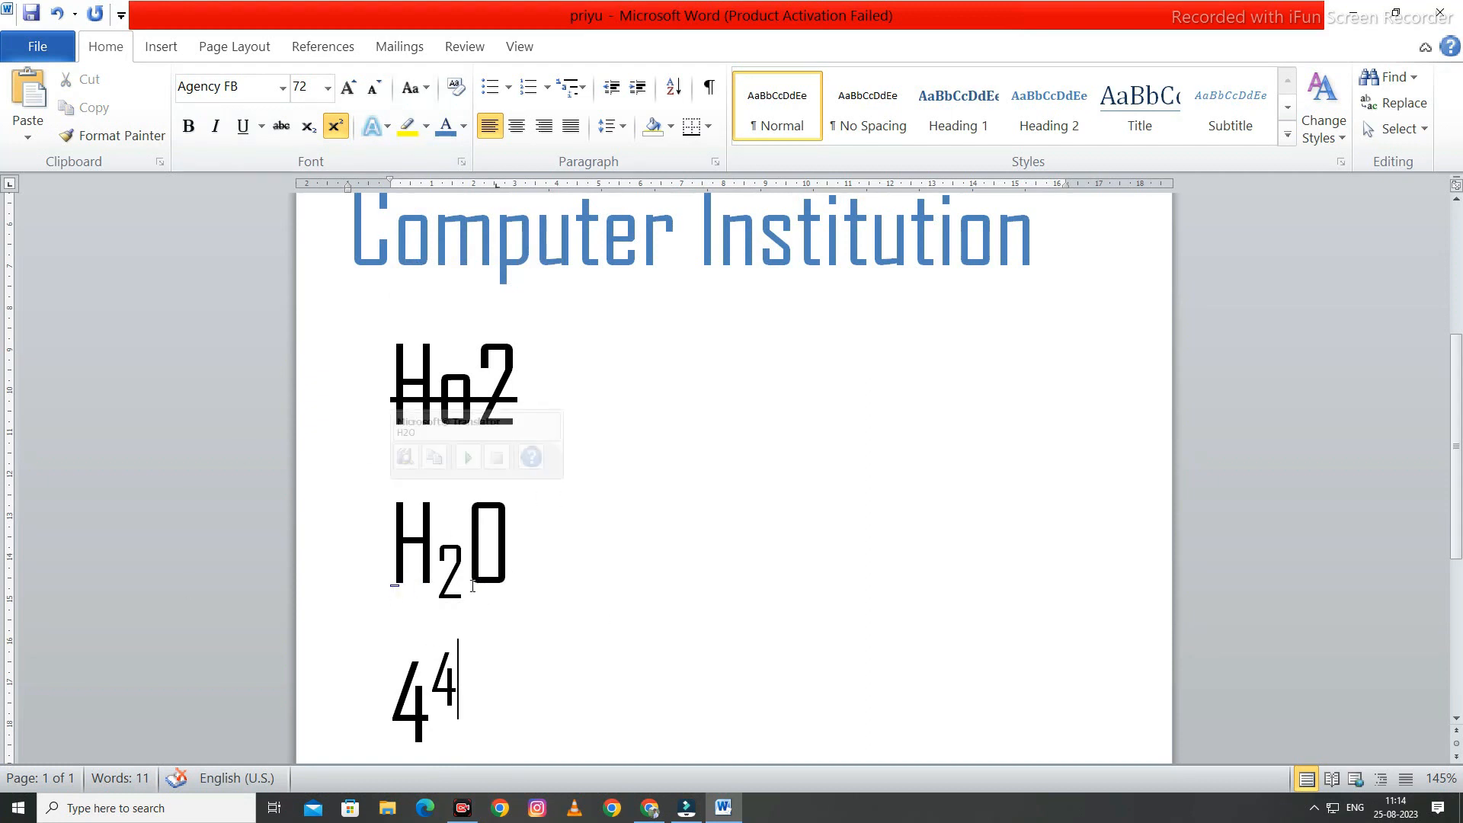
- Apply a red glow text effect from the second row of variations to the "HCI Hindustan" line
scroll(607, 424, up, 3)
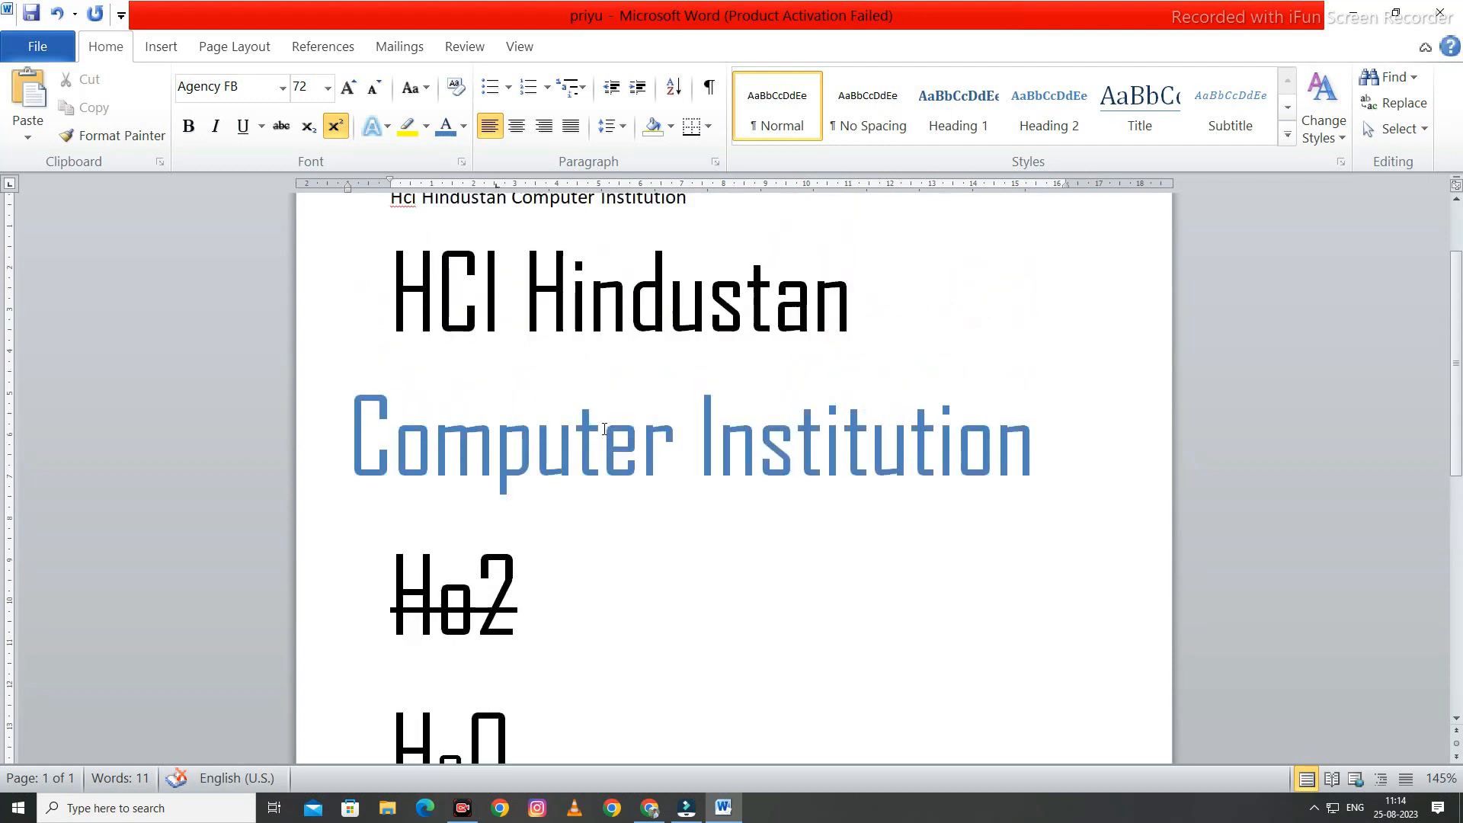
scroll(524, 358, up, 1)
click(368, 342)
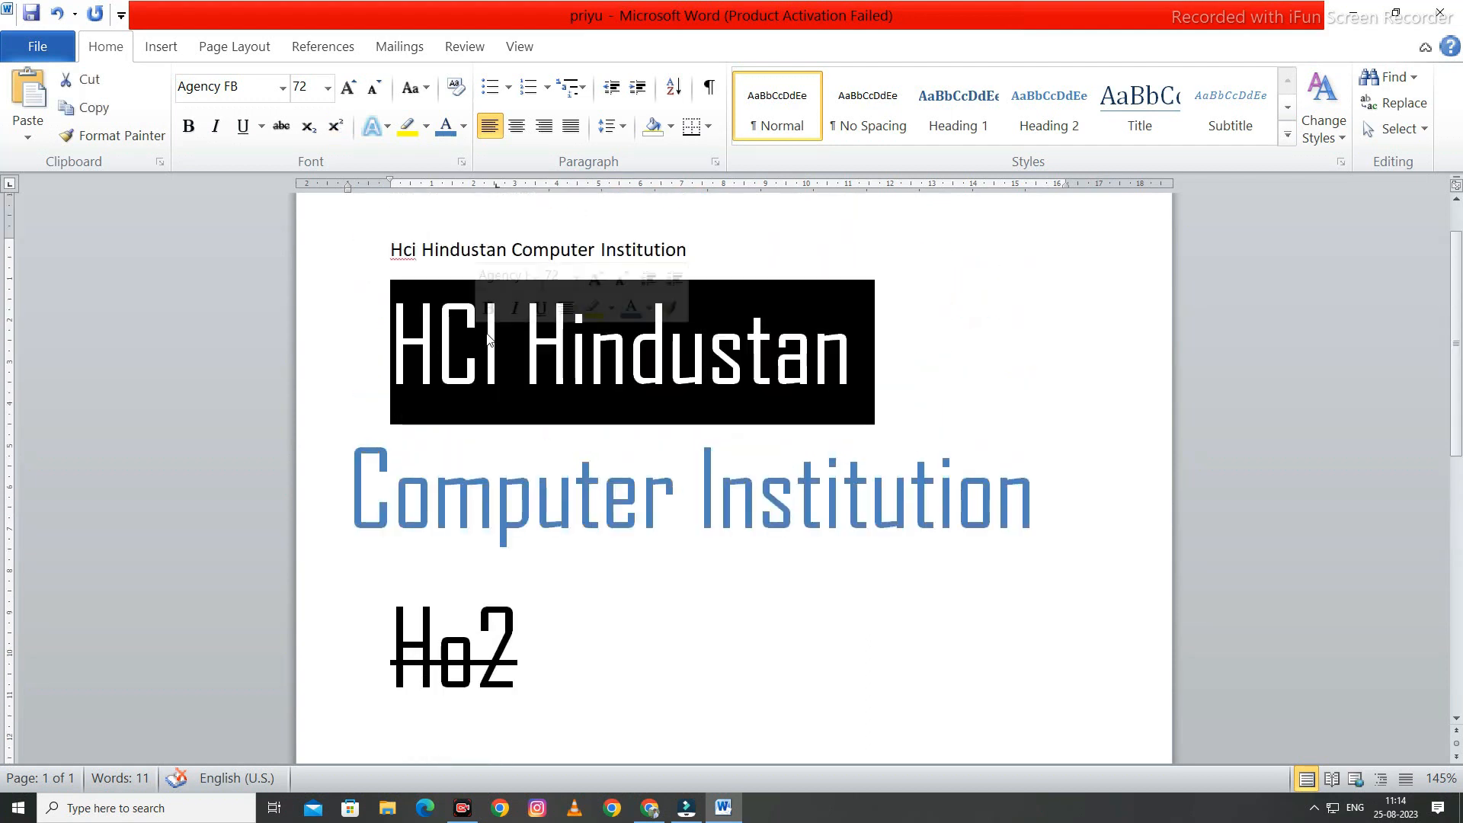
click(377, 134)
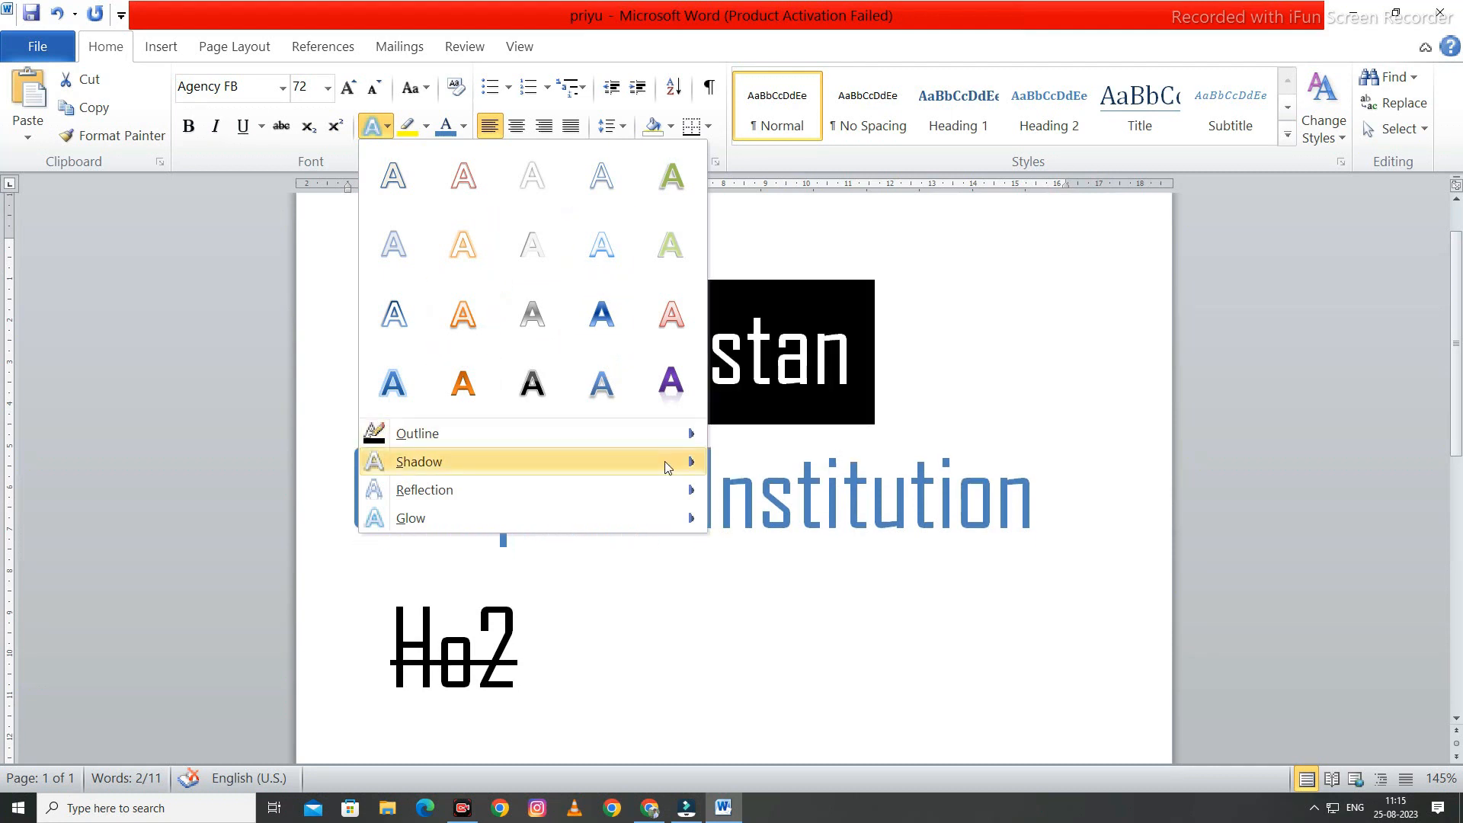
mouse_move(684, 462)
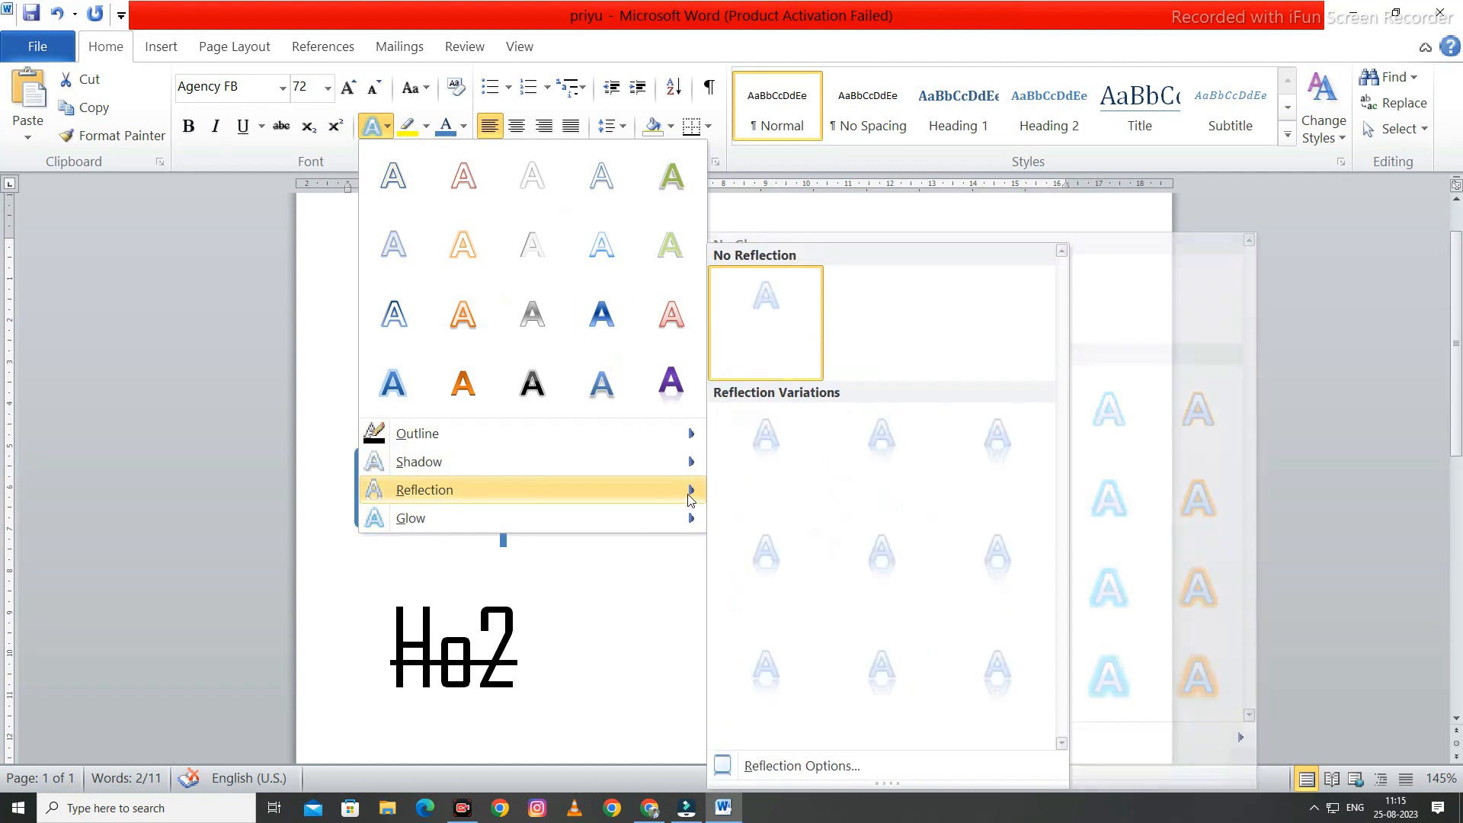
mouse_move(666, 523)
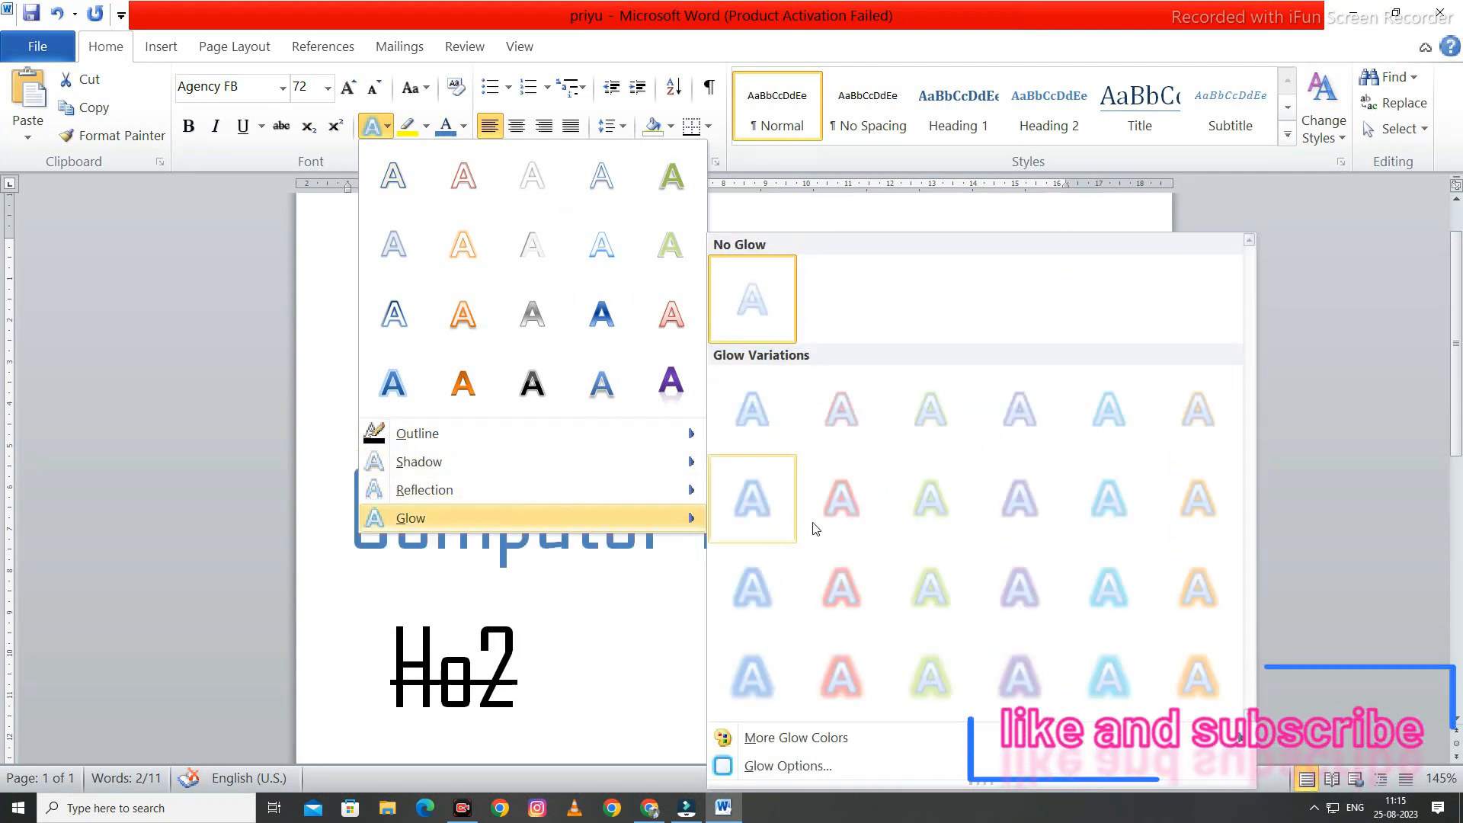
click(842, 499)
key(shift+Down)
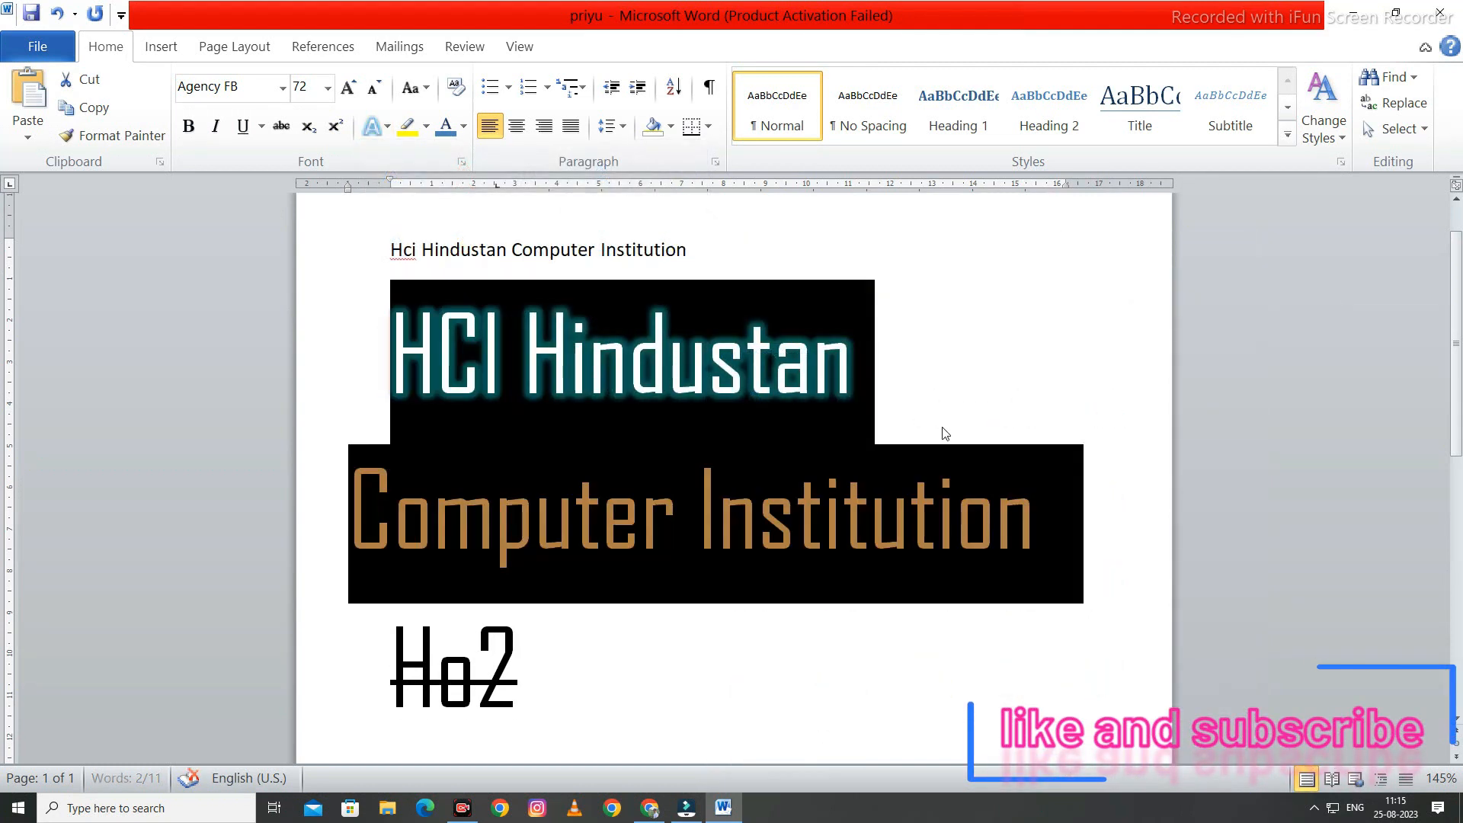
click(1016, 332)
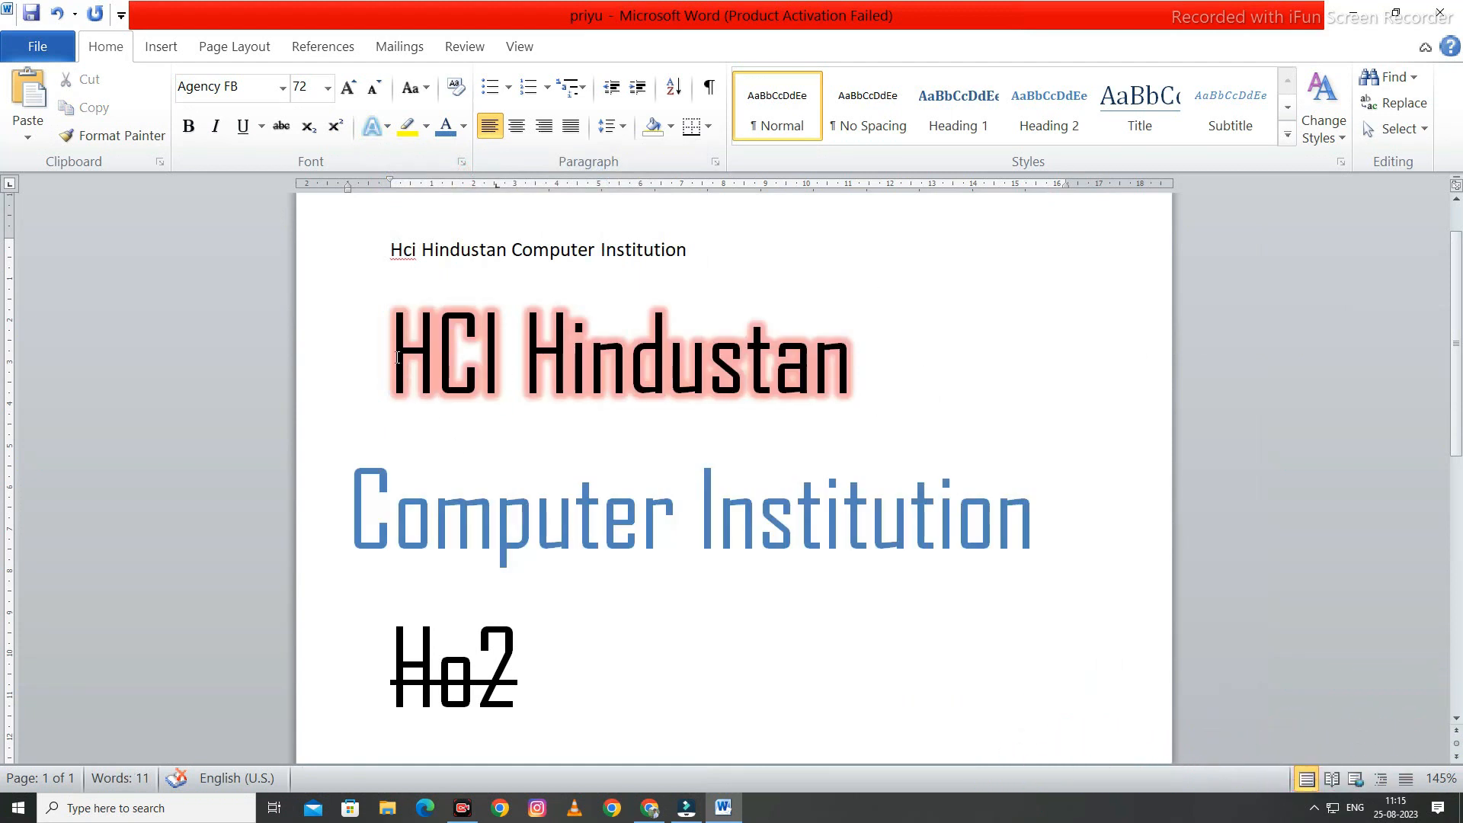
- Highlight the "HCI Hindustan" line in yellow
key(shift+Home)
click(426, 127)
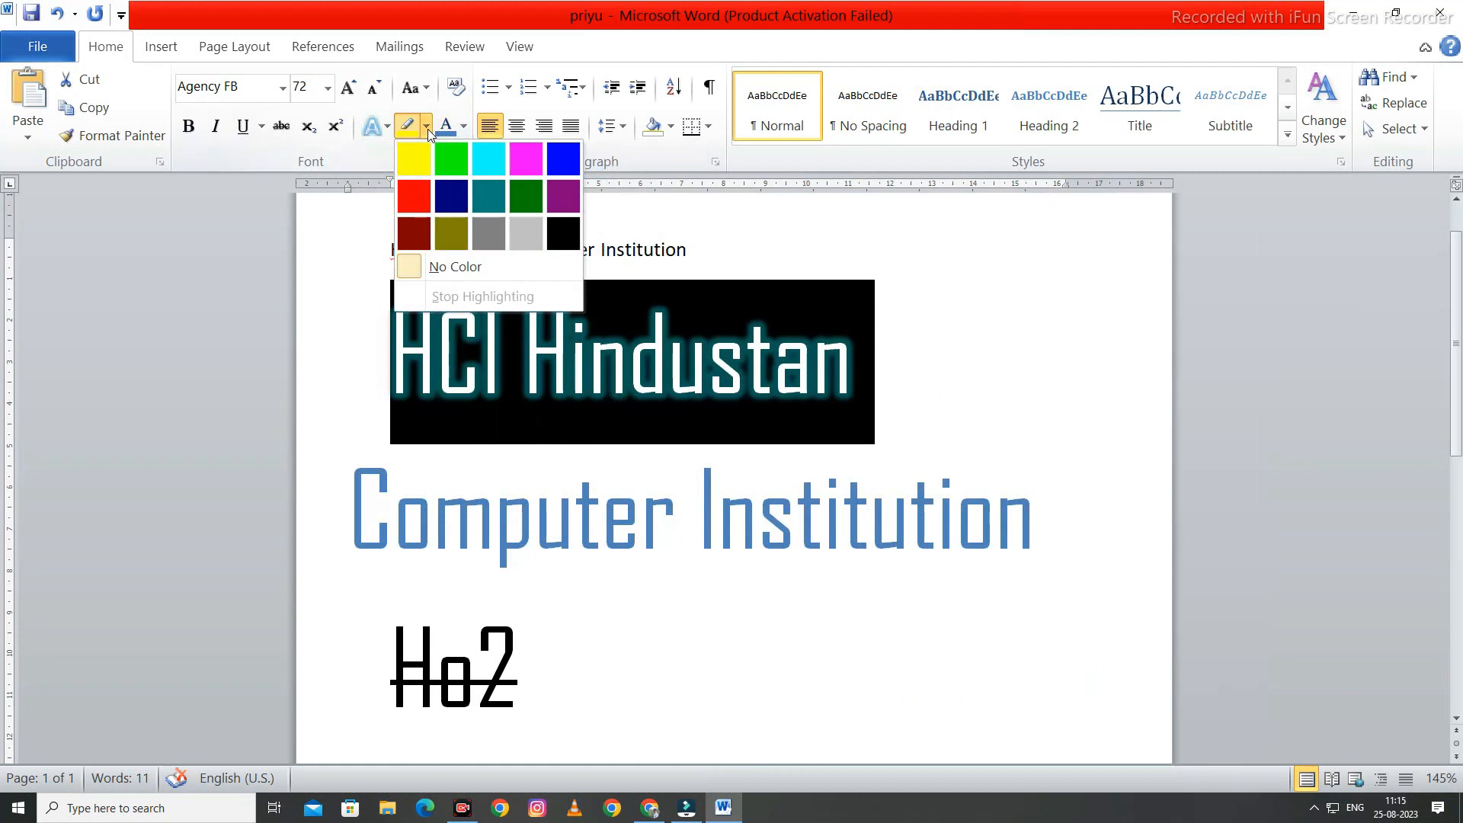
click(433, 158)
key(Up)
- Remove the yellow highlight from the "HCI Hindustan" line
click(426, 127)
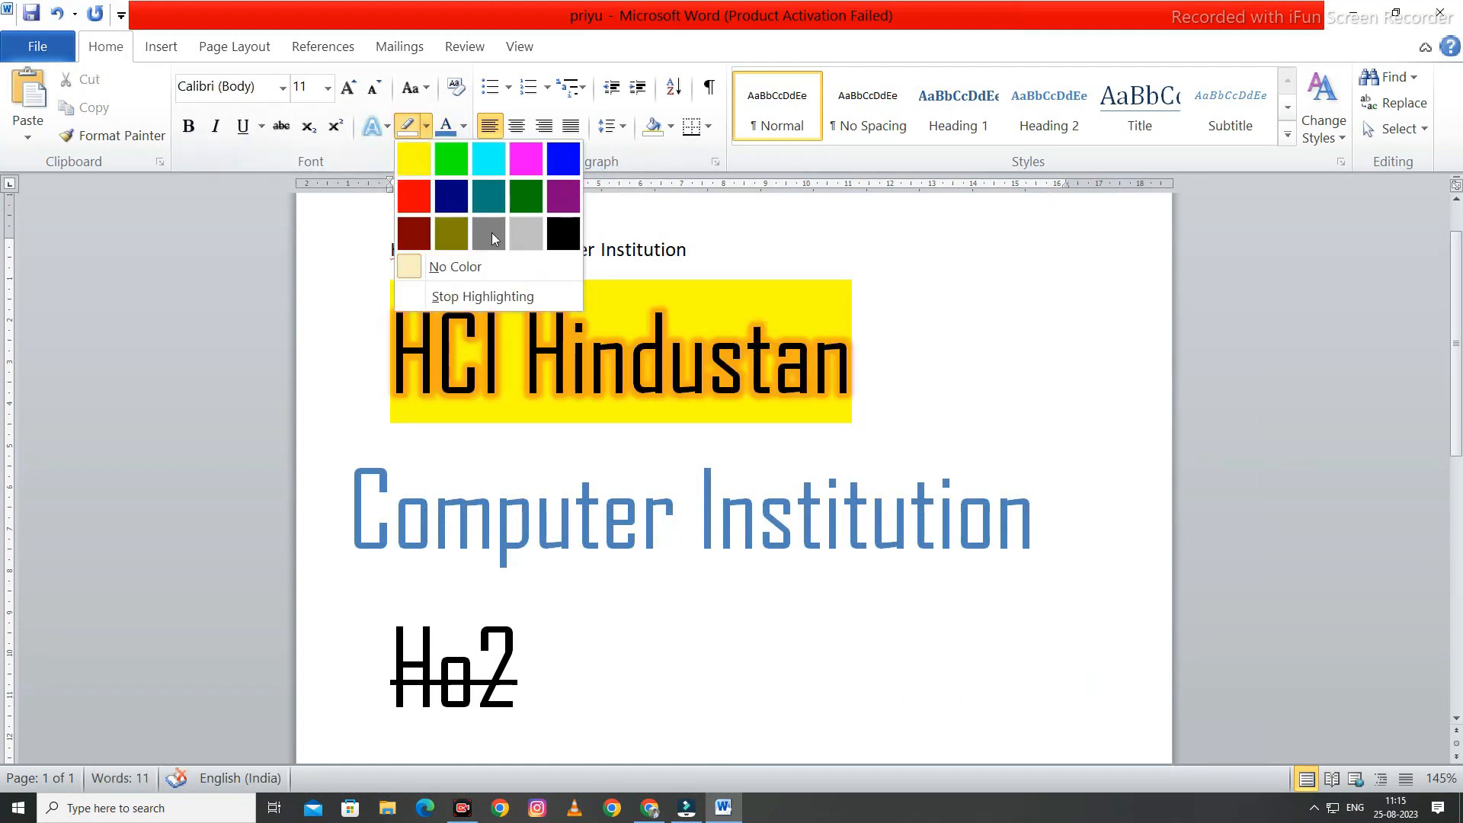
click(455, 266)
drag(852, 343, 390, 343)
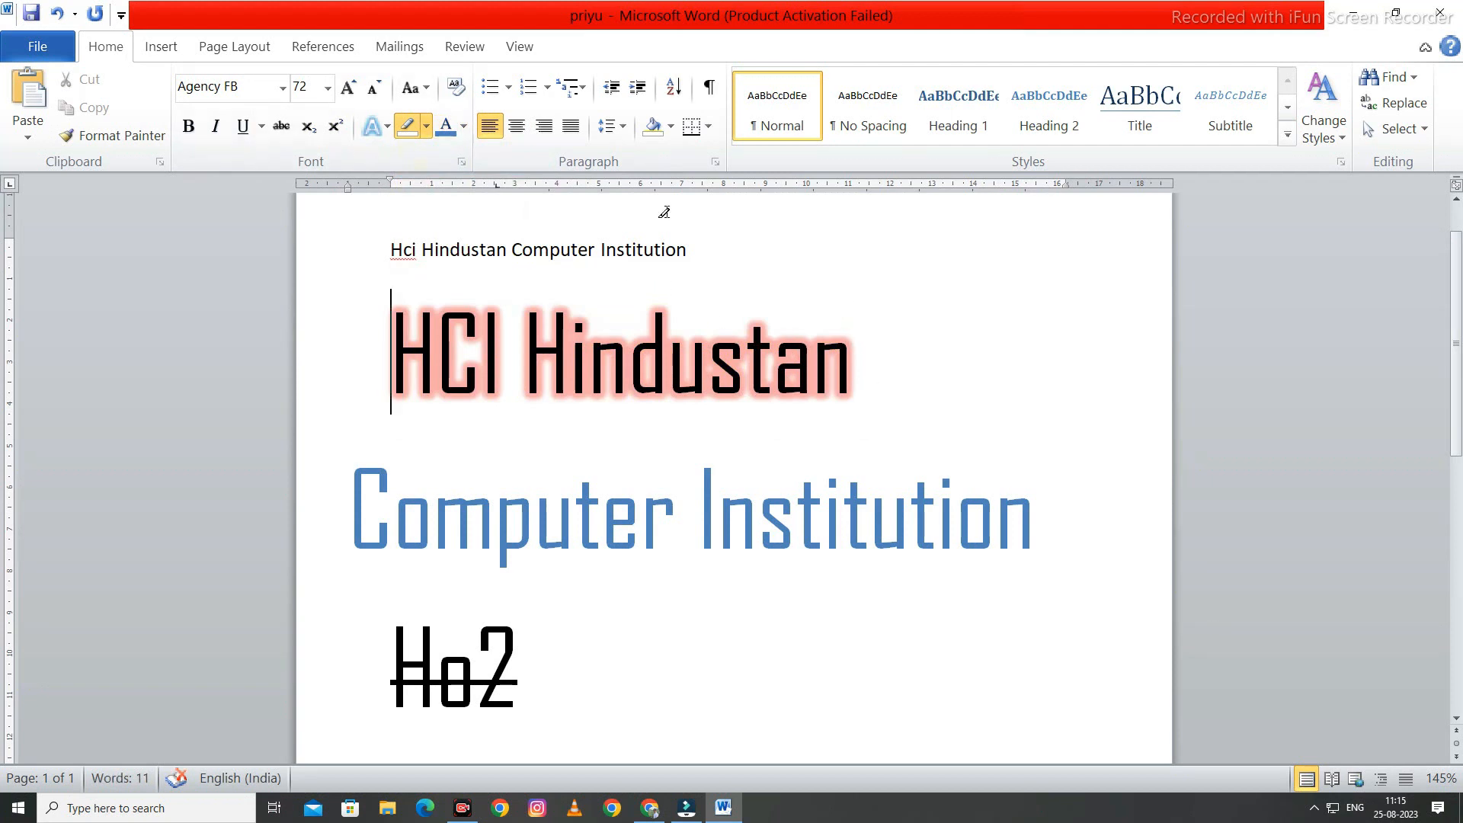
- Set the font color of the small first line, "Hci Hindustan Computer Institution", to dark orange
click(463, 126)
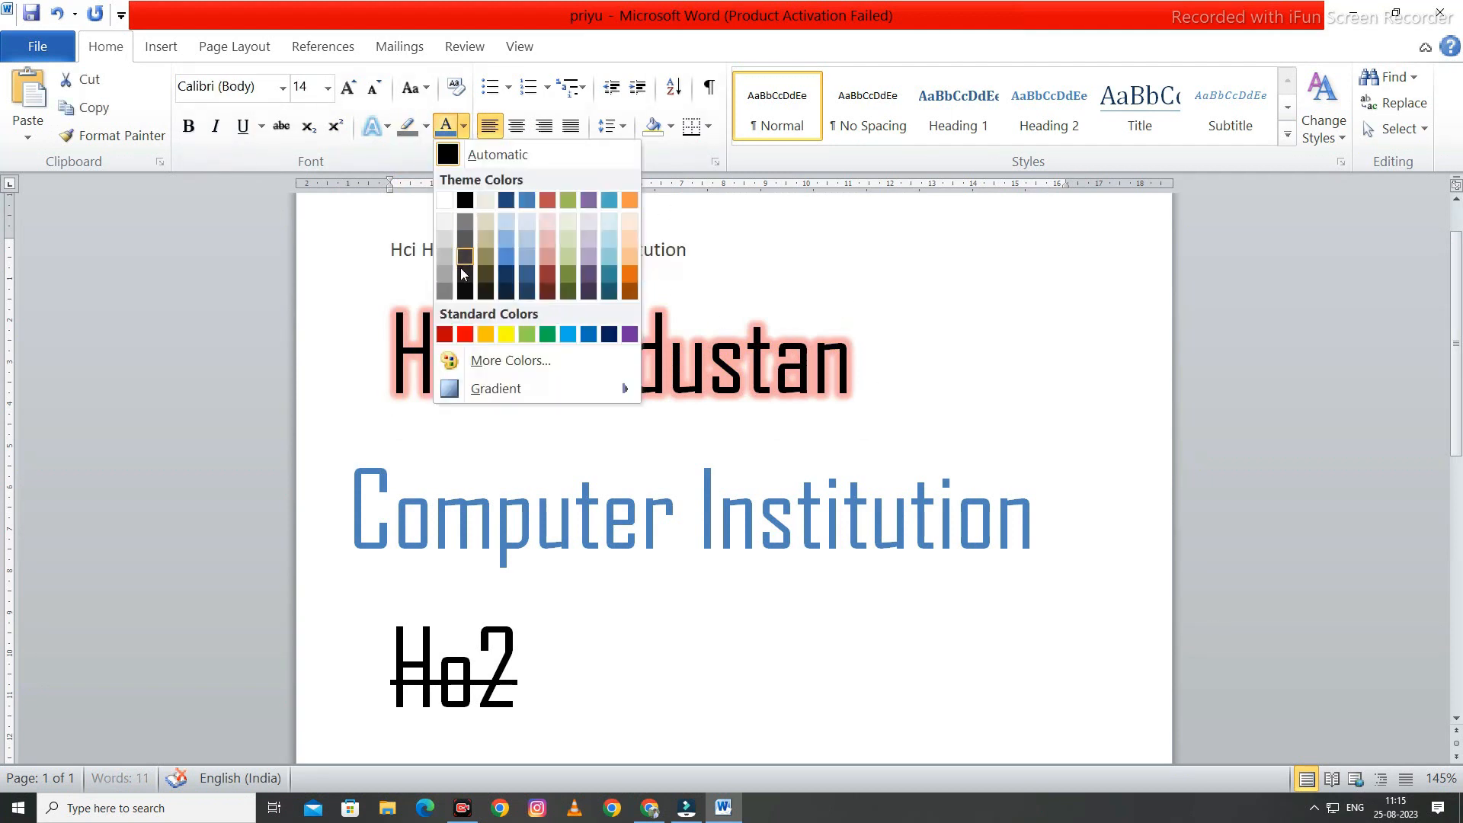
click(630, 277)
click(806, 245)
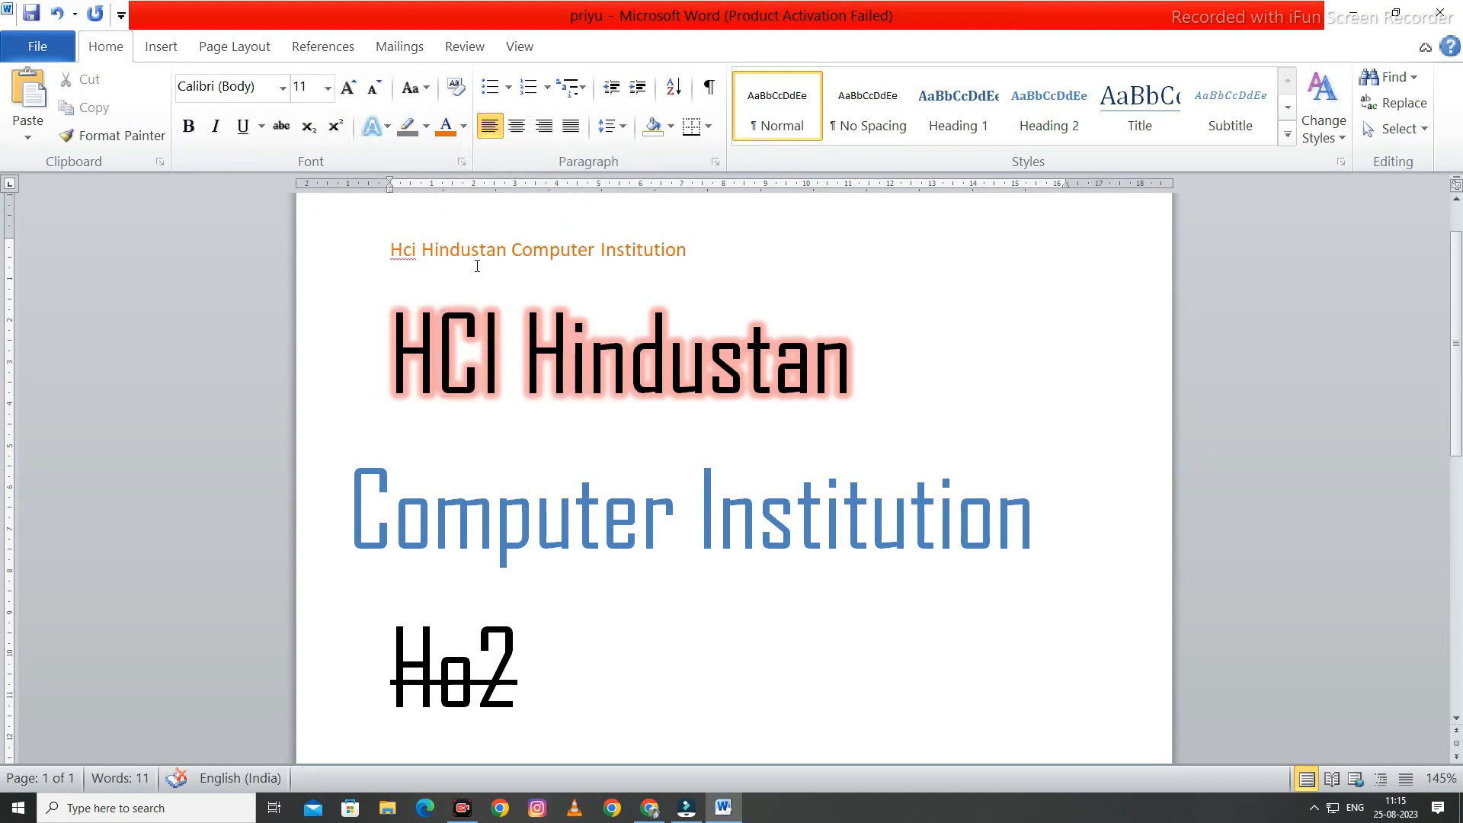
- Delete the existing sample lines and generate placeholder paragraphs with =rand()
drag(393, 251, 860, 412)
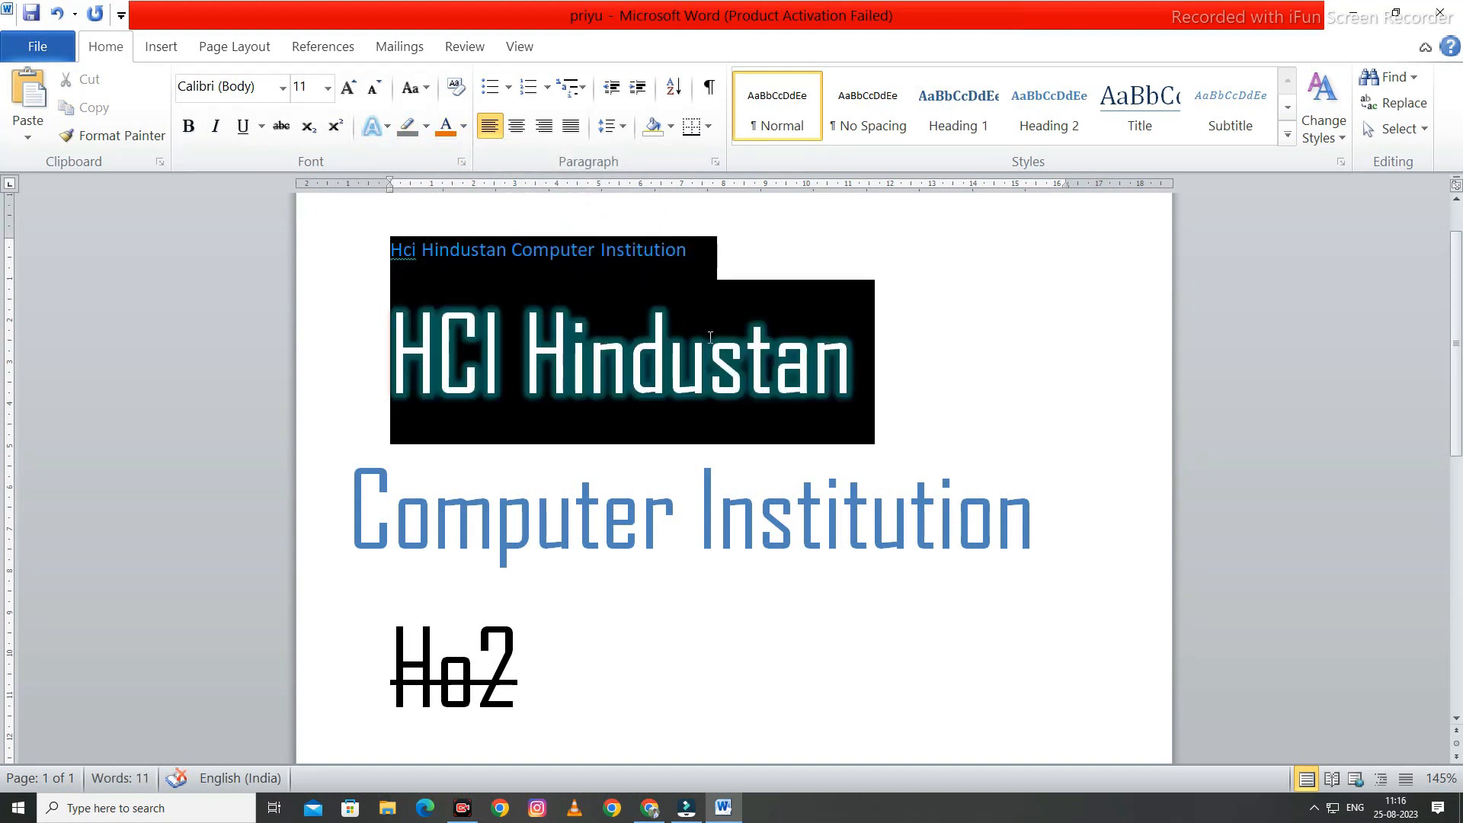
key(Delete)
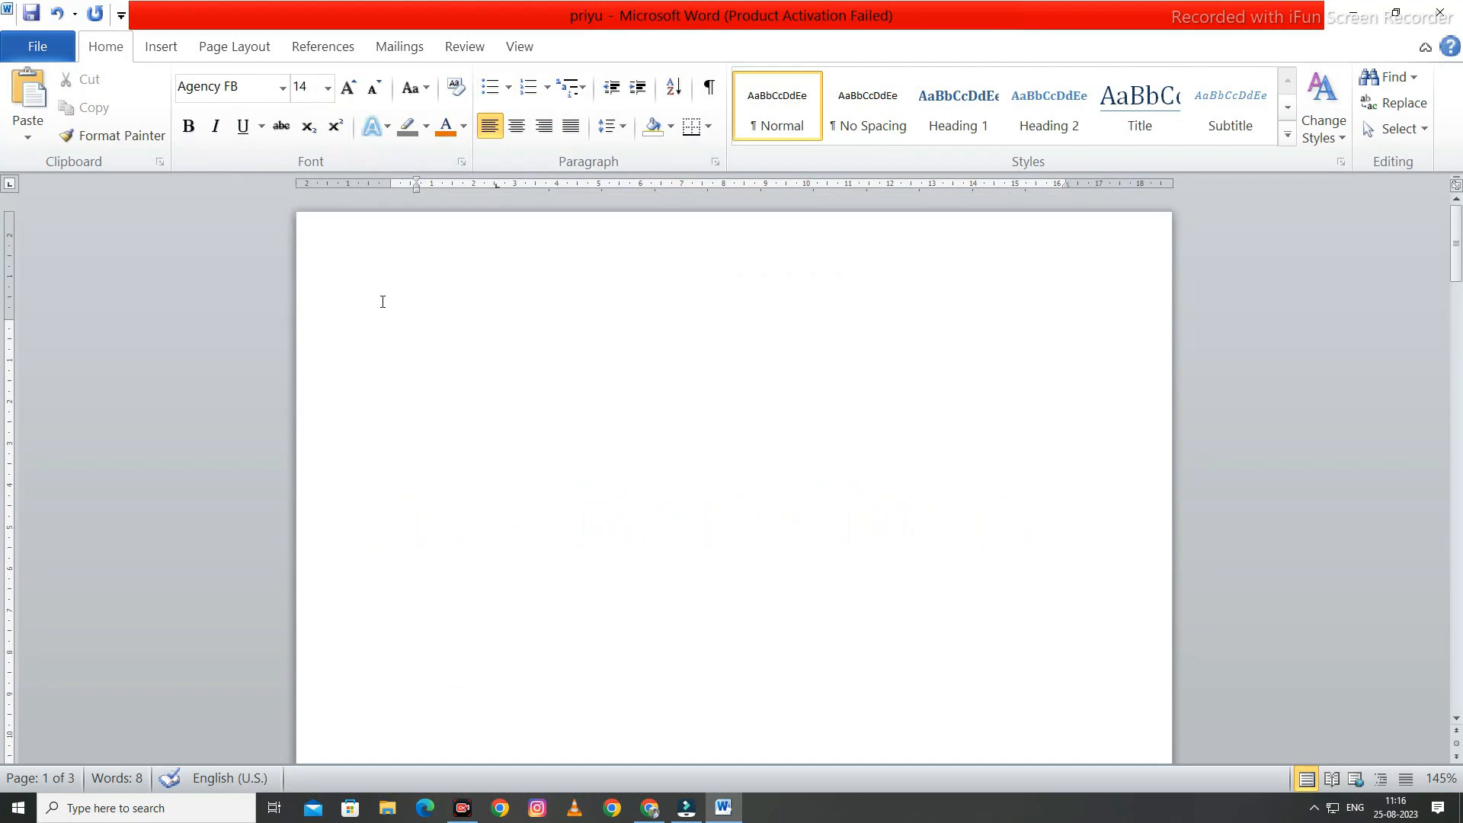
text(=rand)
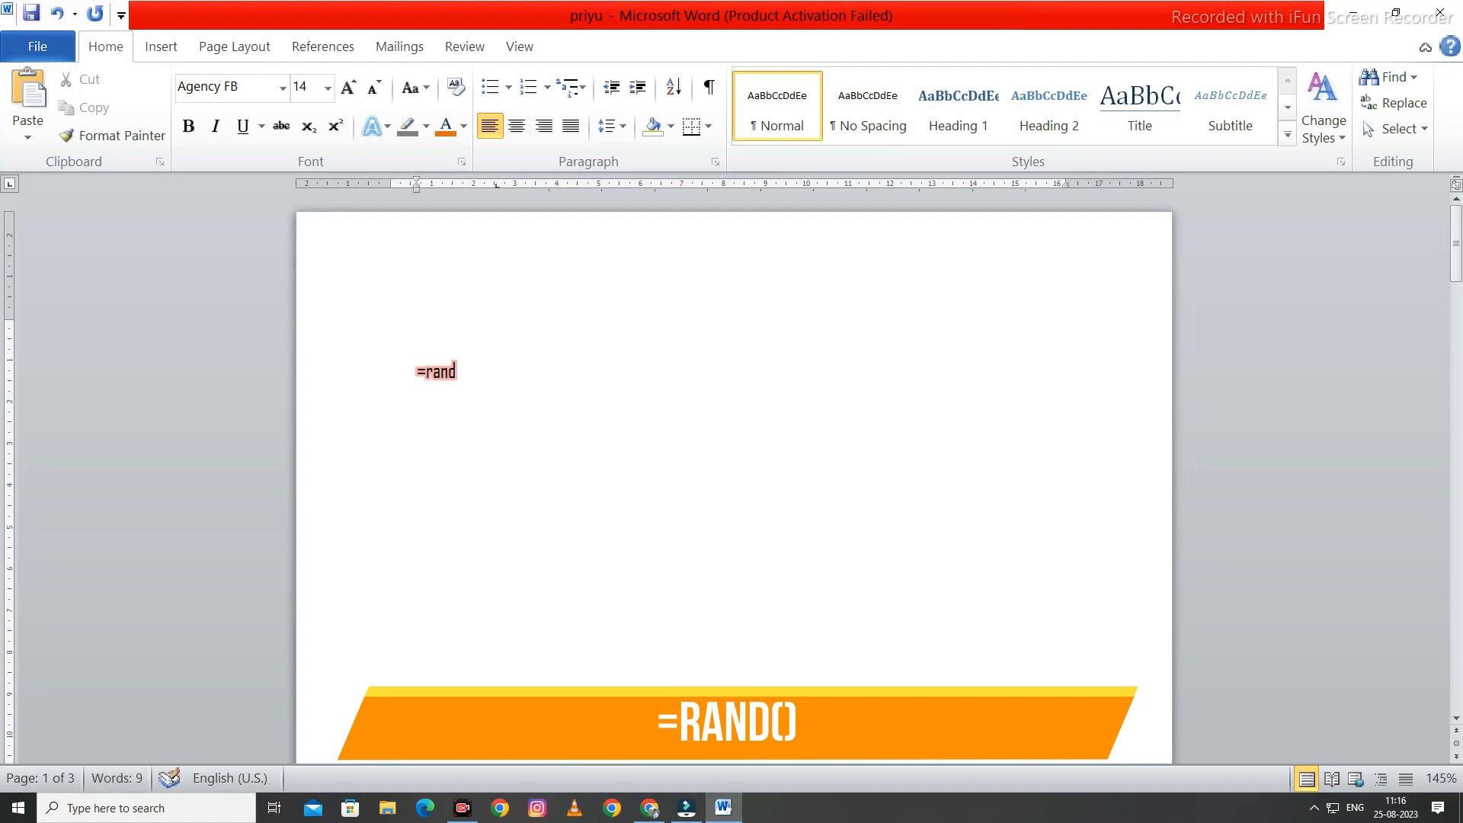
text(())
key(Return)
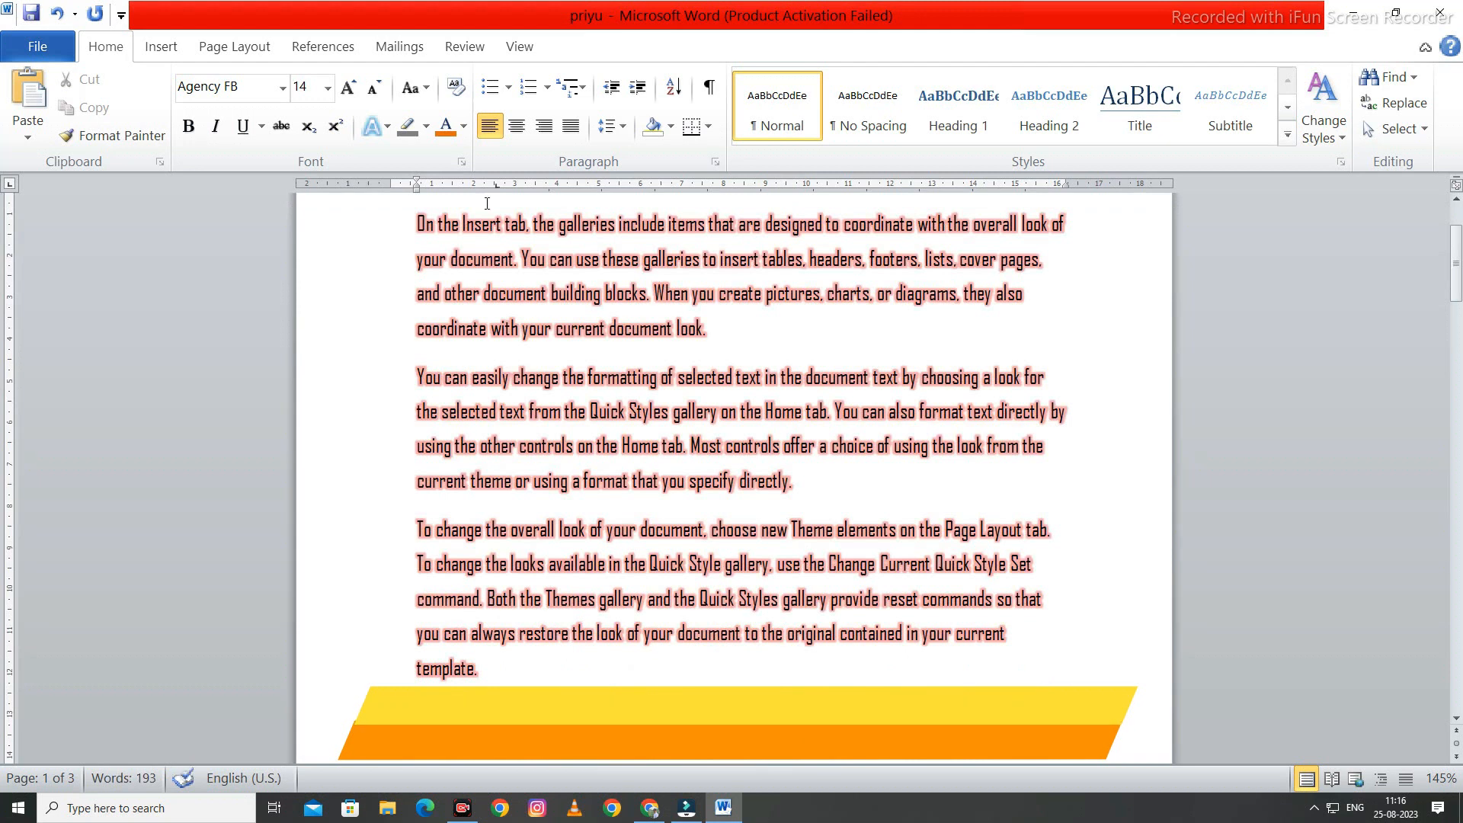
- Clear all formatting from the three generated paragraphs
scroll(739, 417, up, 1)
scroll(561, 234, down, 1)
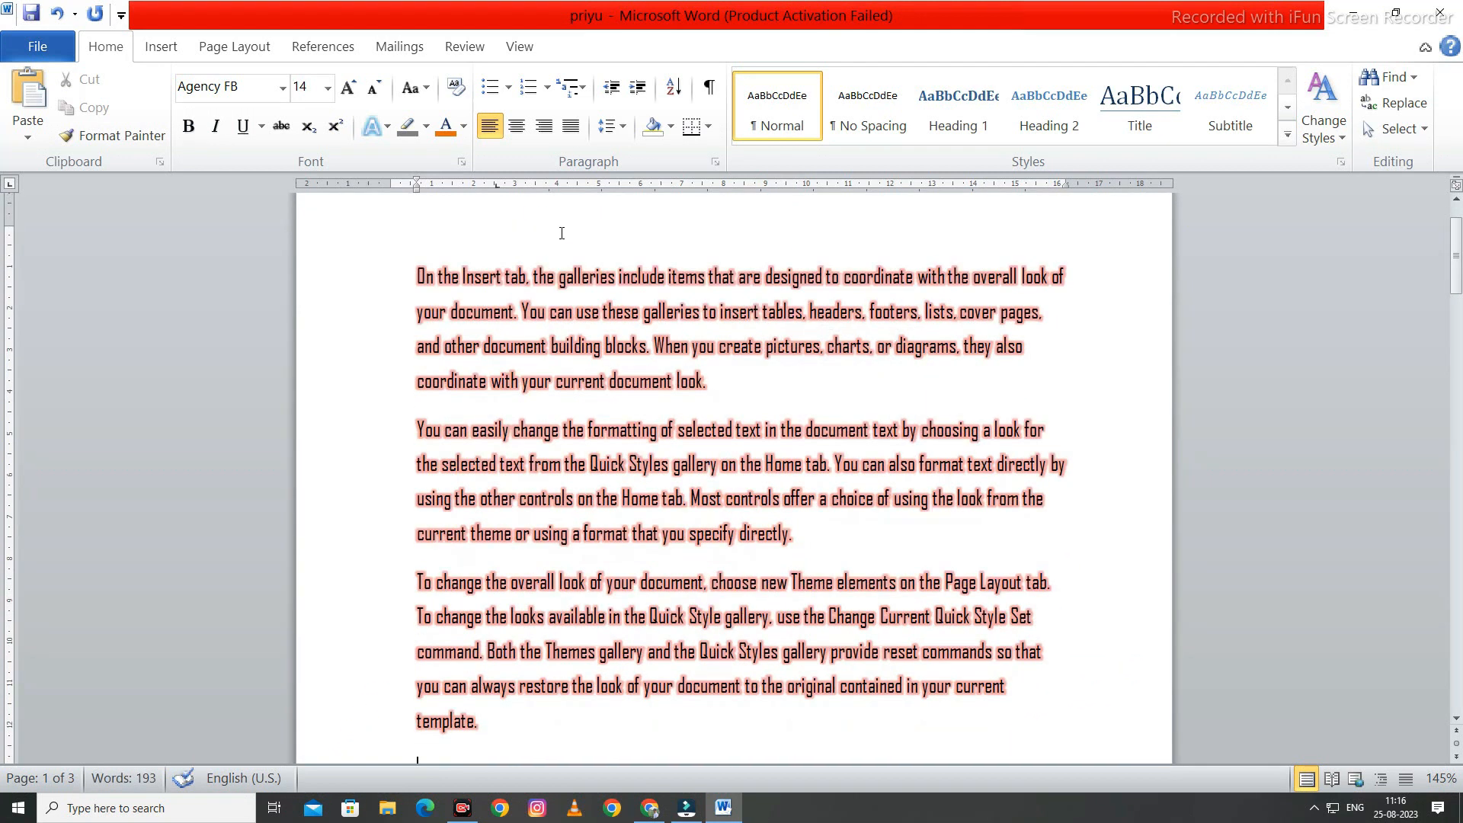
drag(415, 275, 653, 725)
click(455, 86)
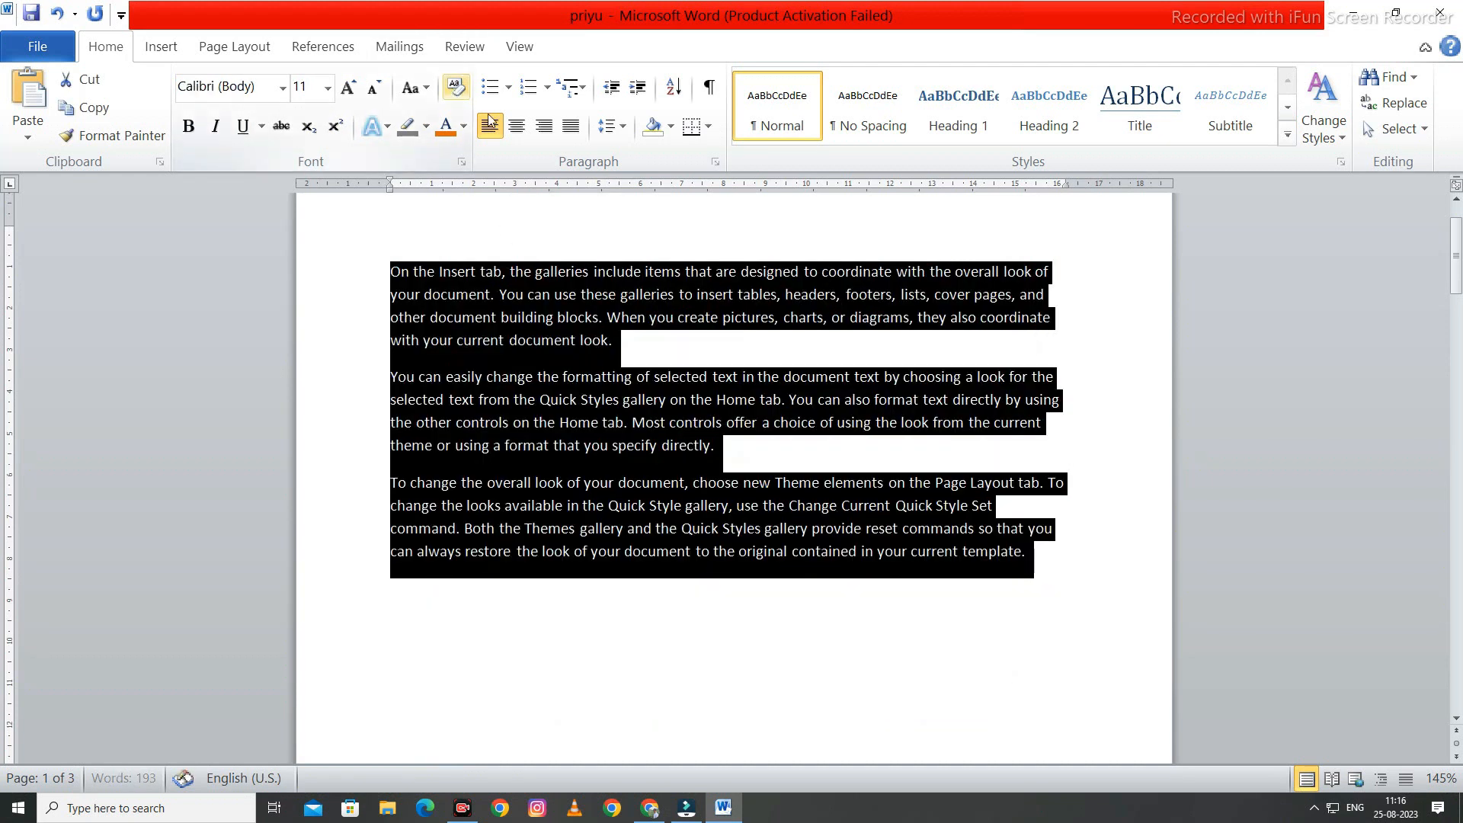
- Set the font size to 12 at an insertion point in the empty area below the paragraphs
click(627, 643)
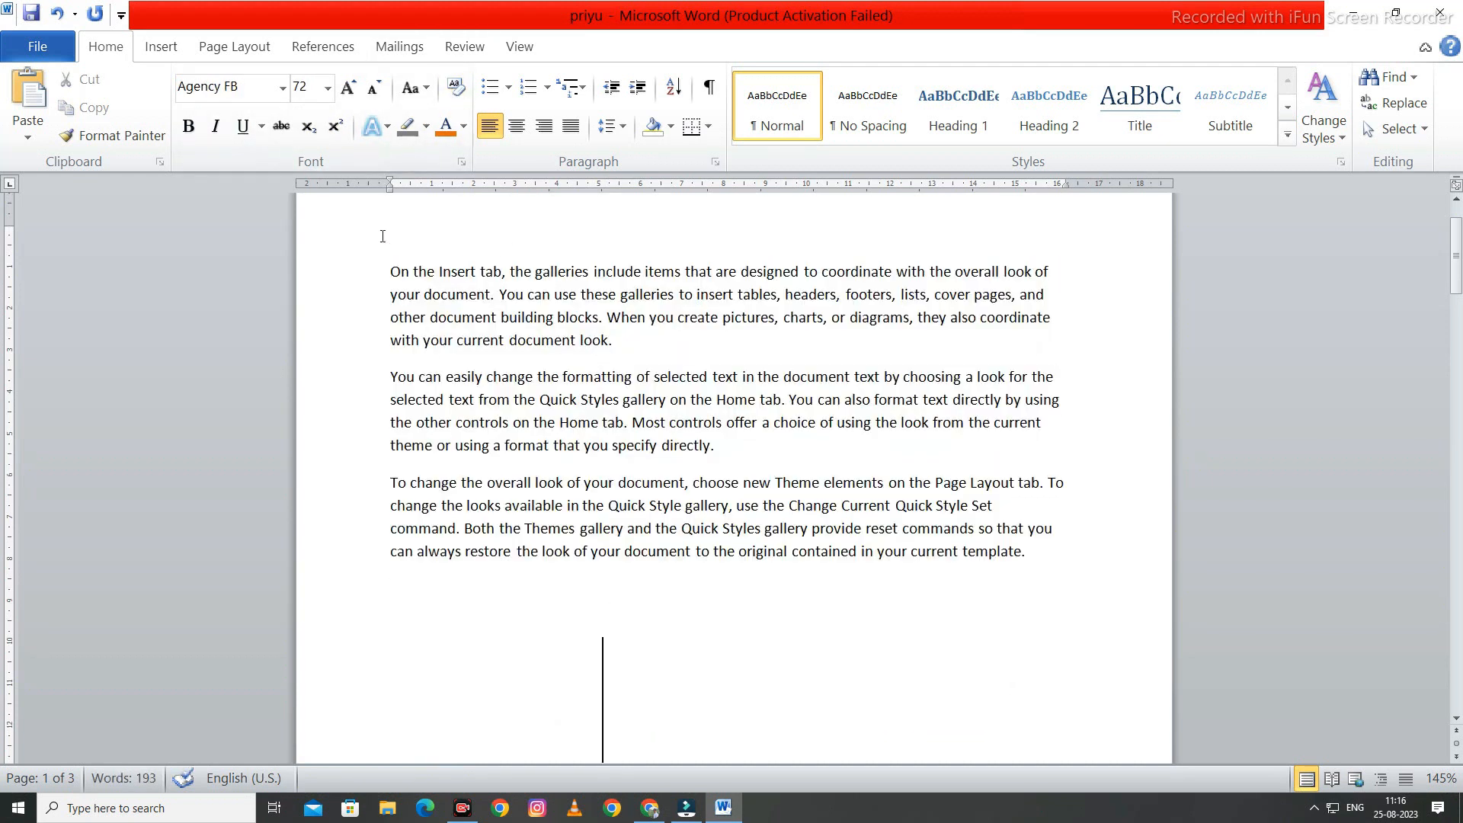
click(328, 87)
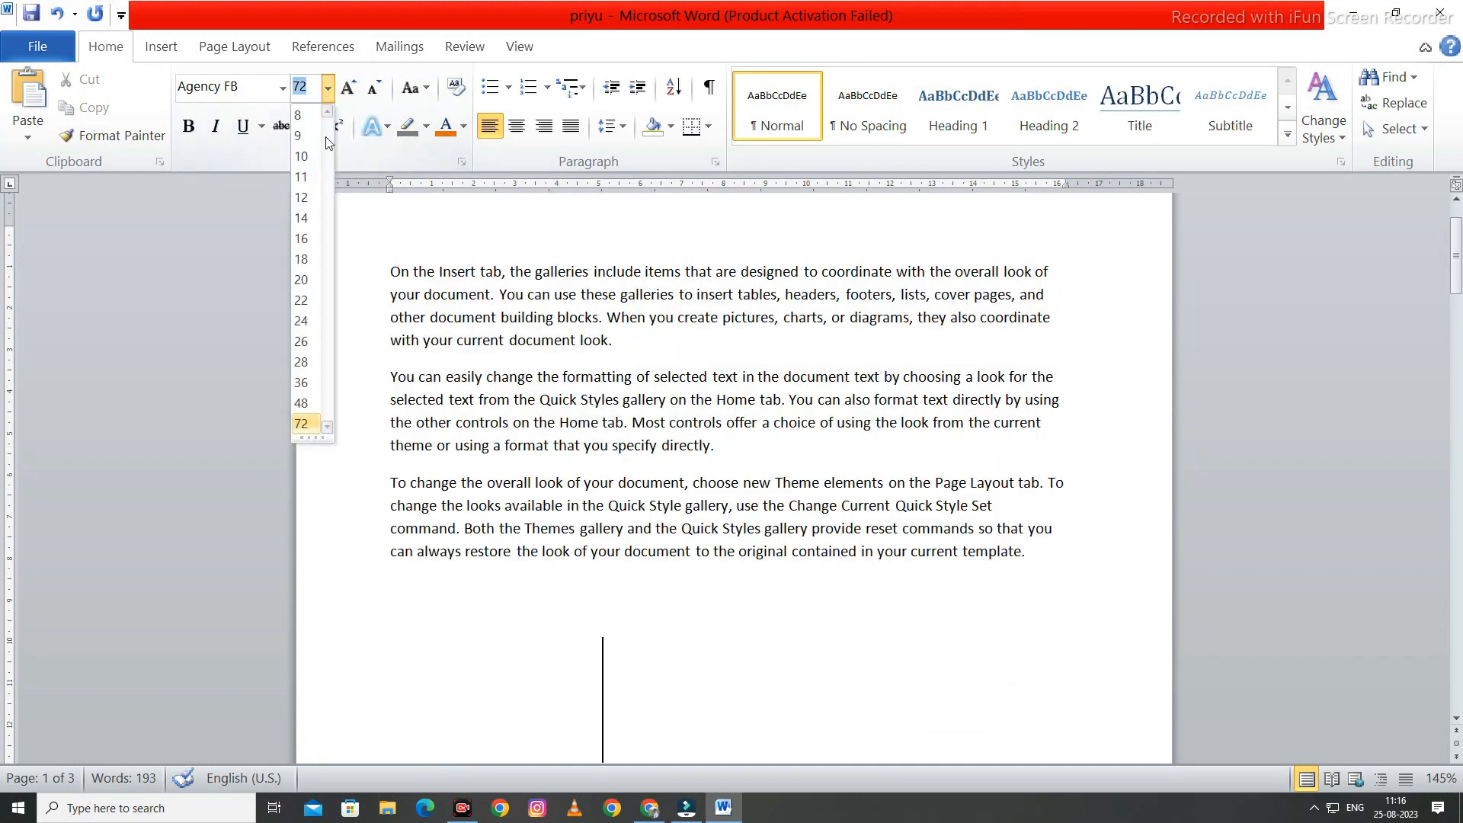
click(301, 197)
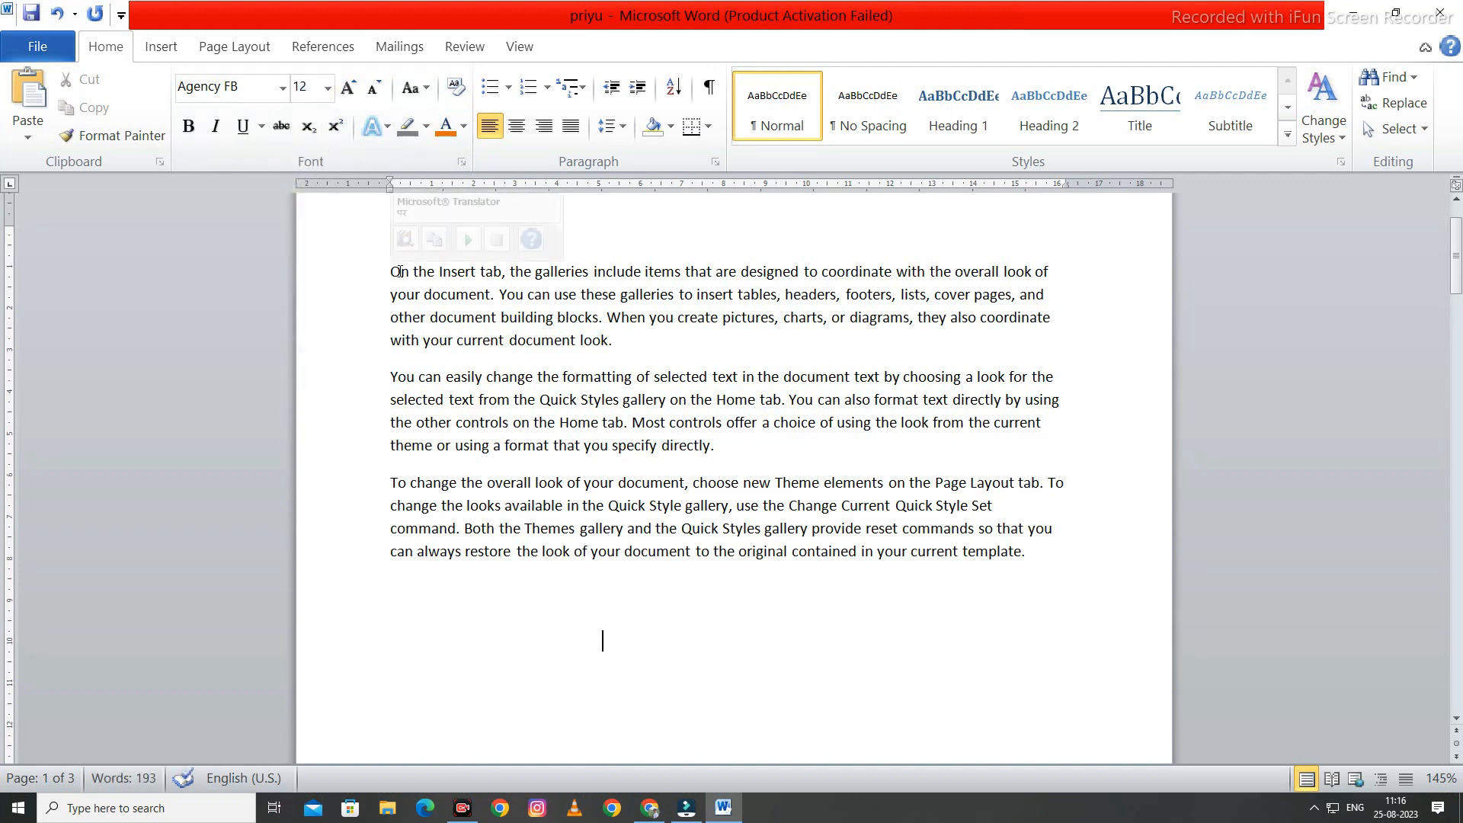
- Select the three paragraphs, number them in 1., 2., 3. format, and remove the numbering again
drag(395, 272, 791, 551)
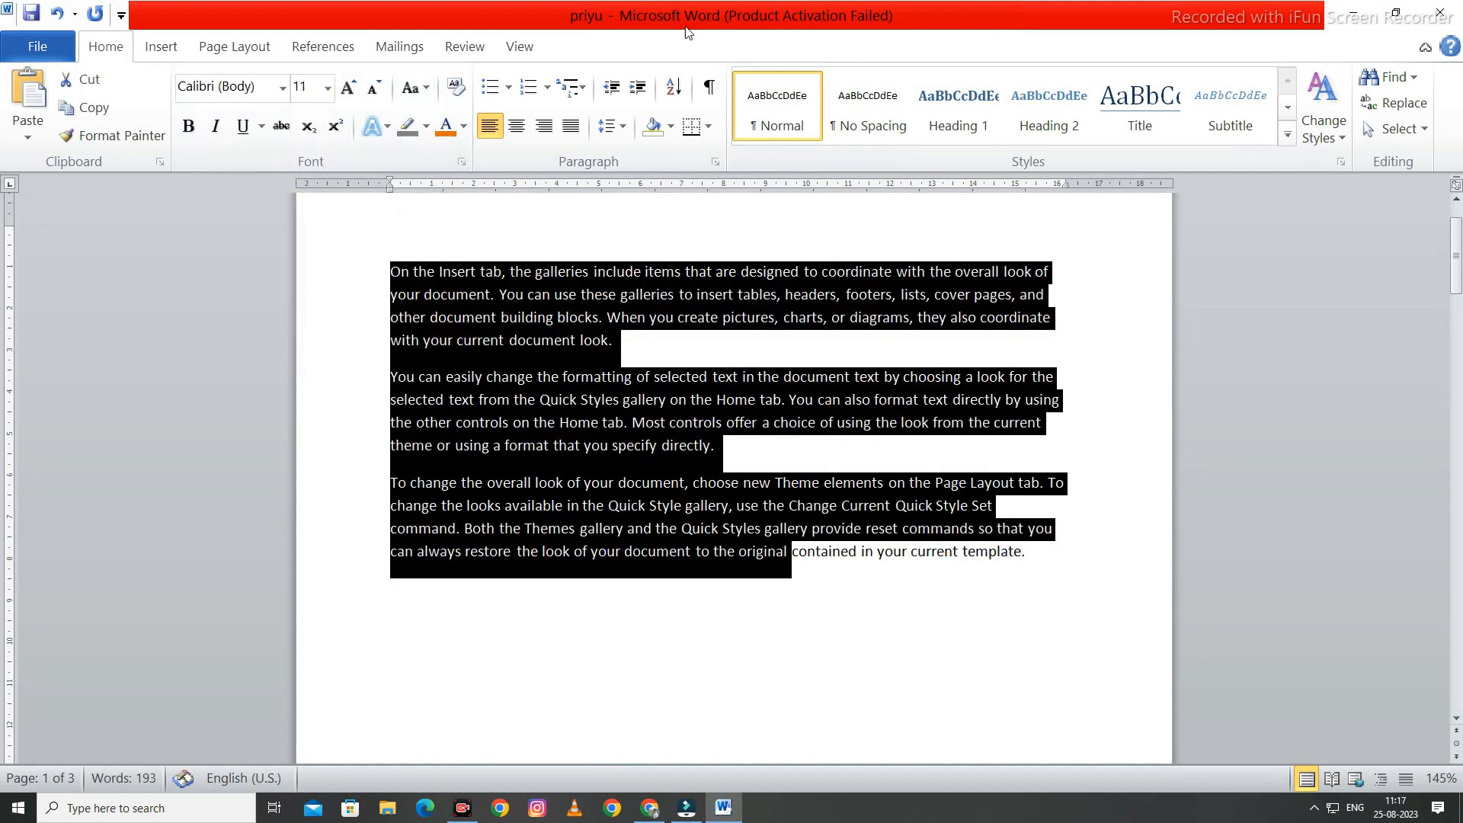
click(508, 89)
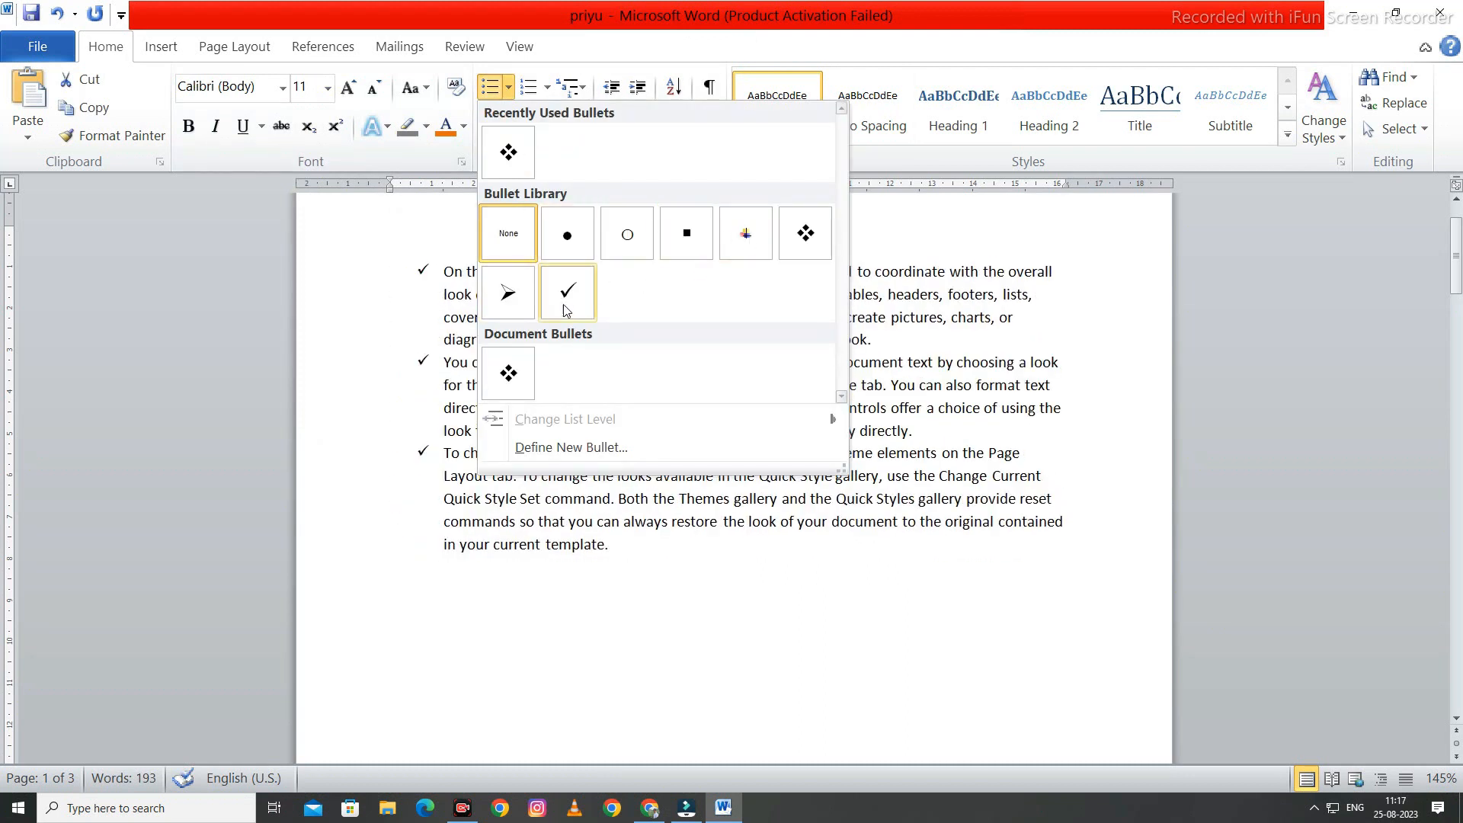
click(534, 90)
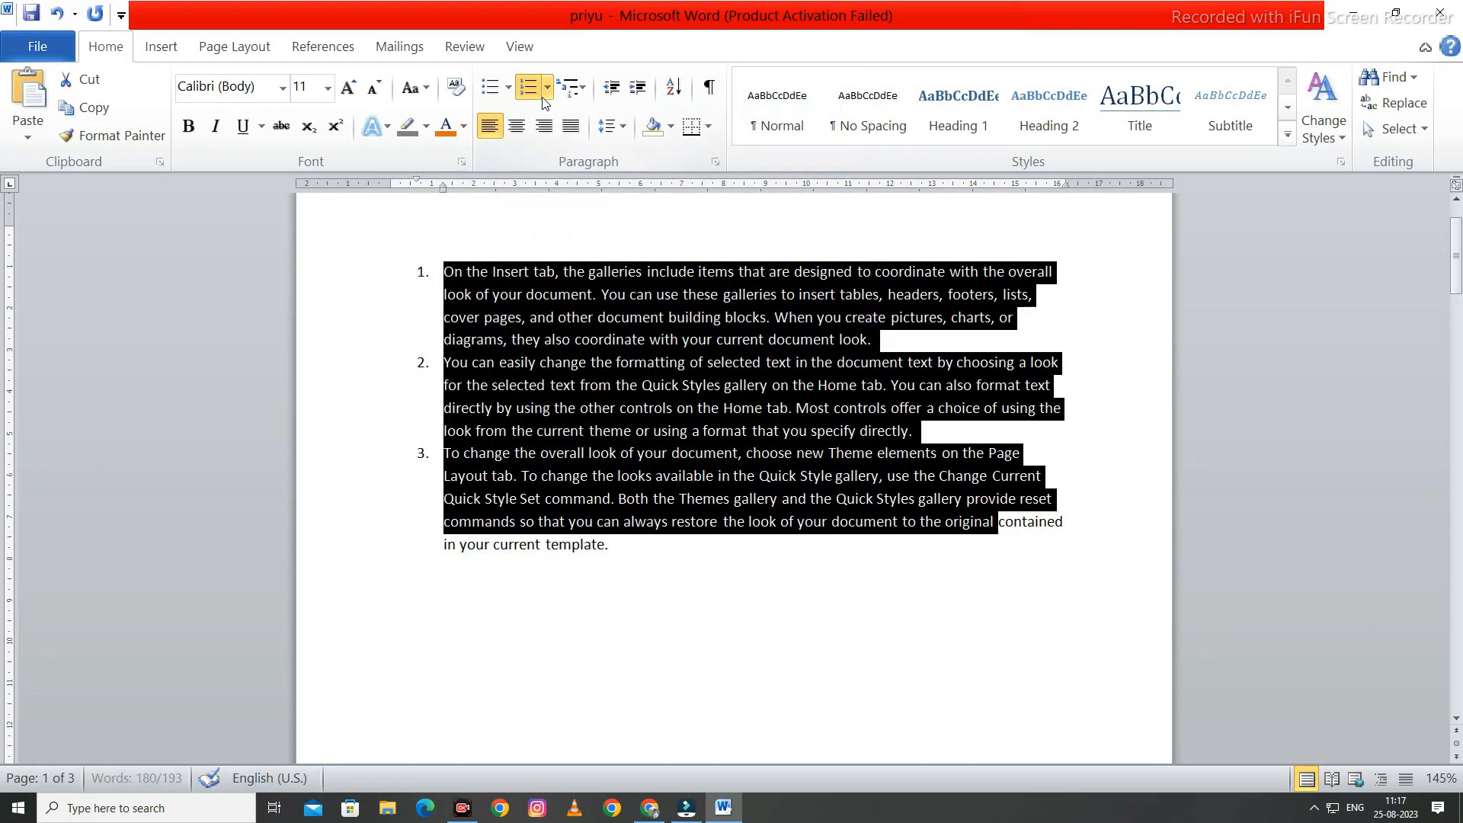
click(547, 88)
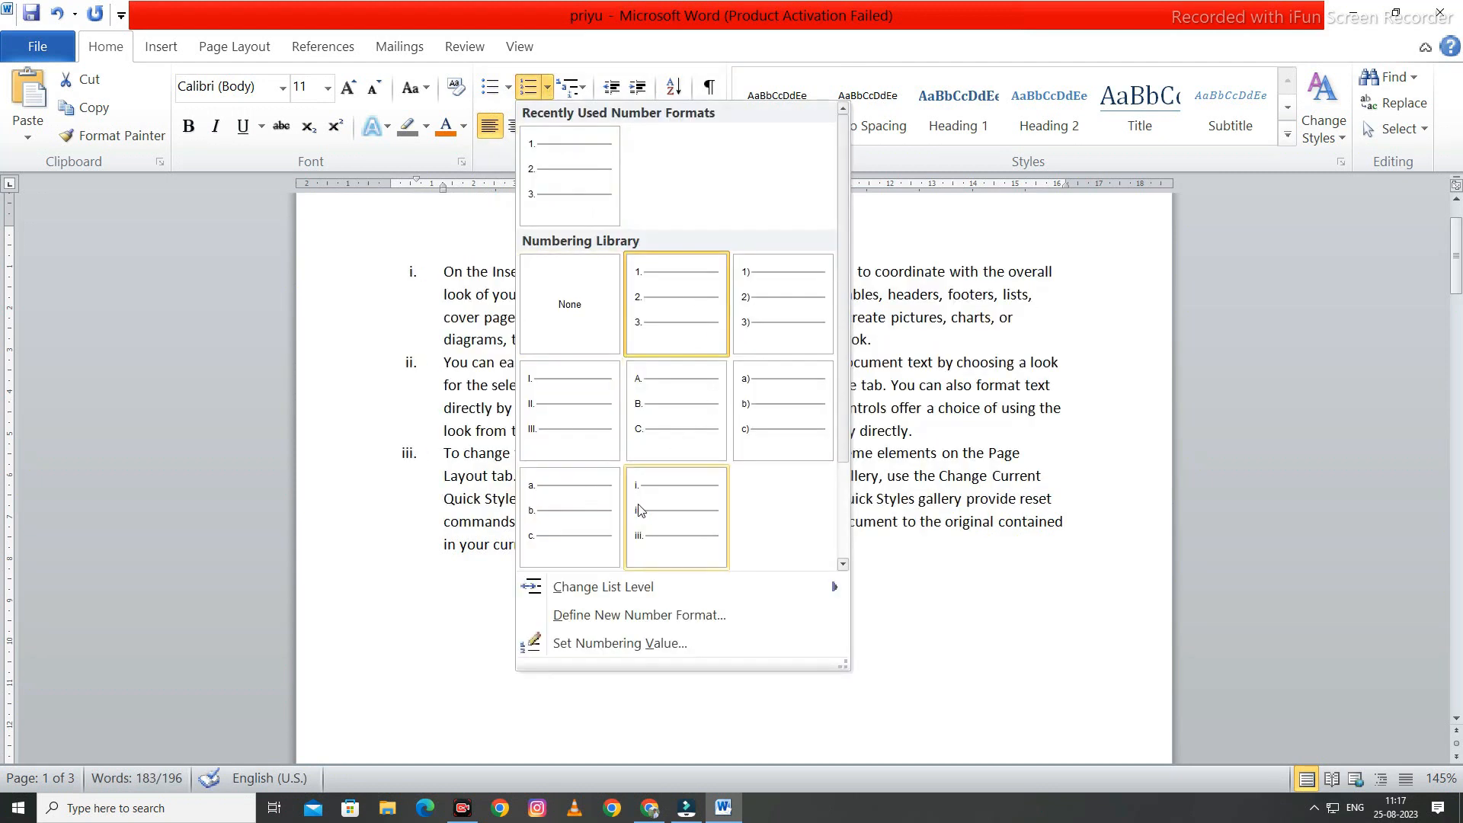
click(564, 313)
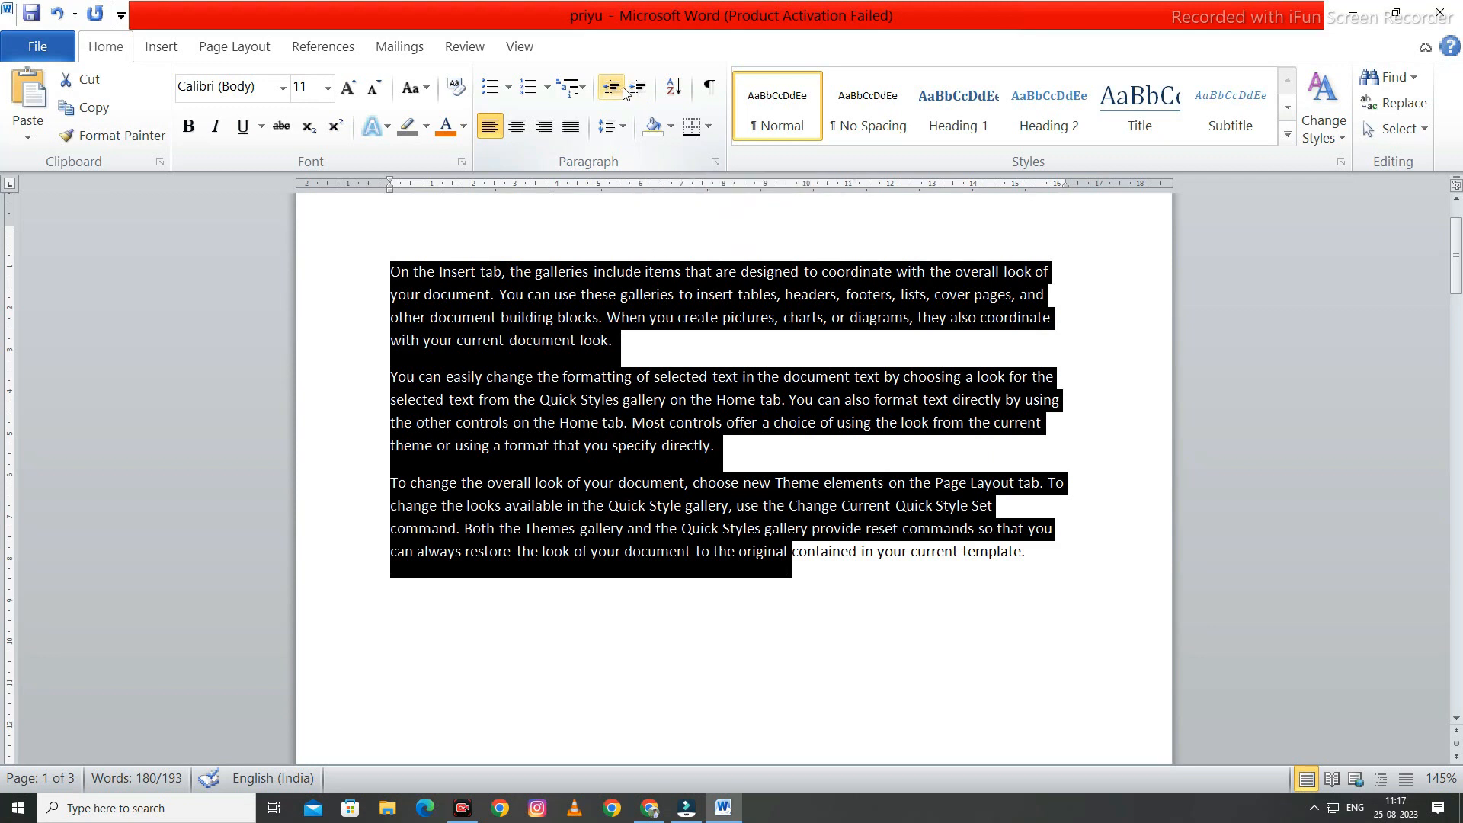
- Increase the left indent of the three selected paragraphs by two levels
click(636, 89)
click(636, 89)
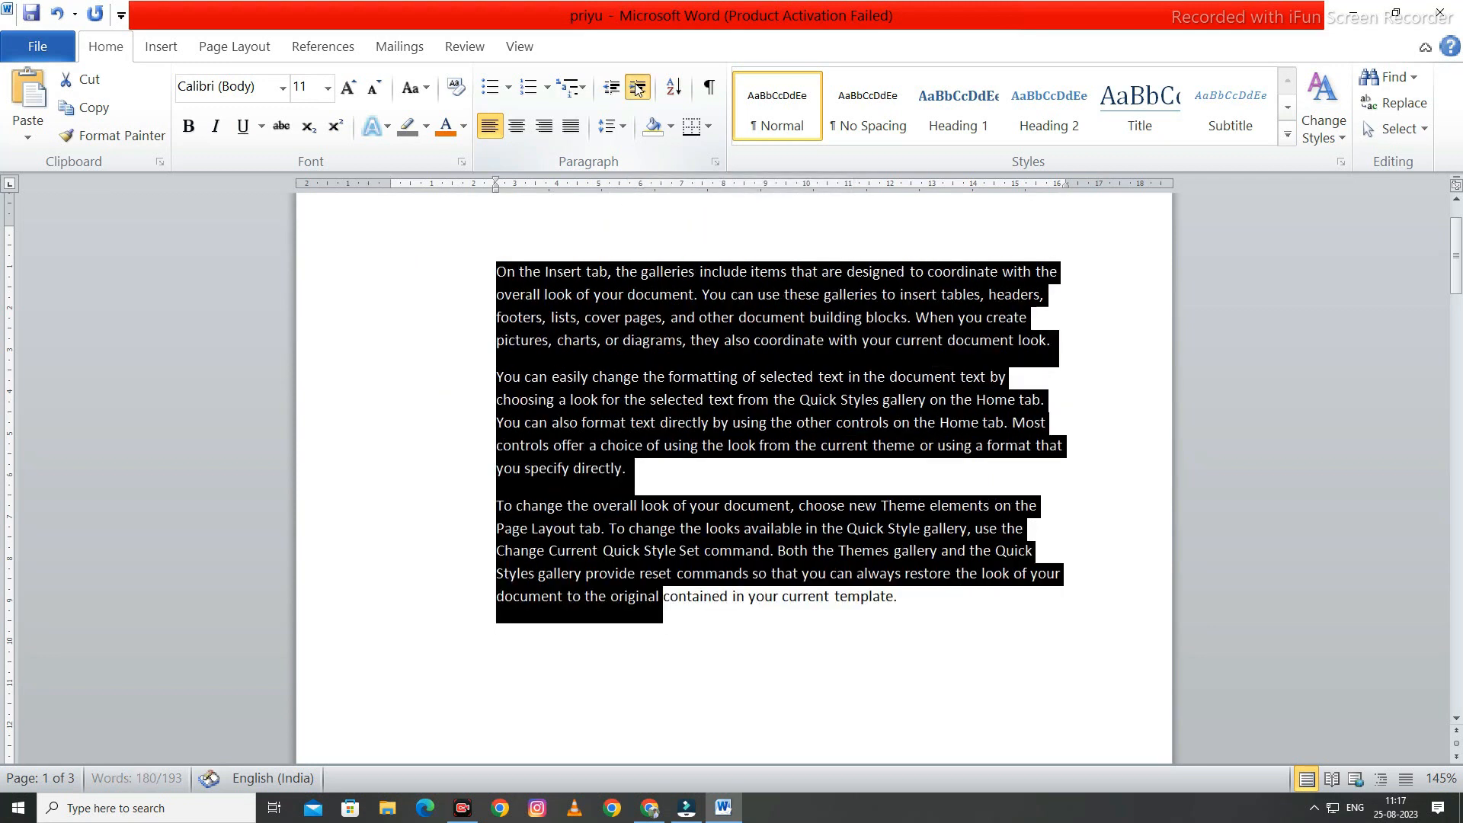
- Increase the left indent of the three selected paragraphs by five more levels
click(636, 89)
click(636, 89)
click(636, 89)
click(636, 88)
click(636, 89)
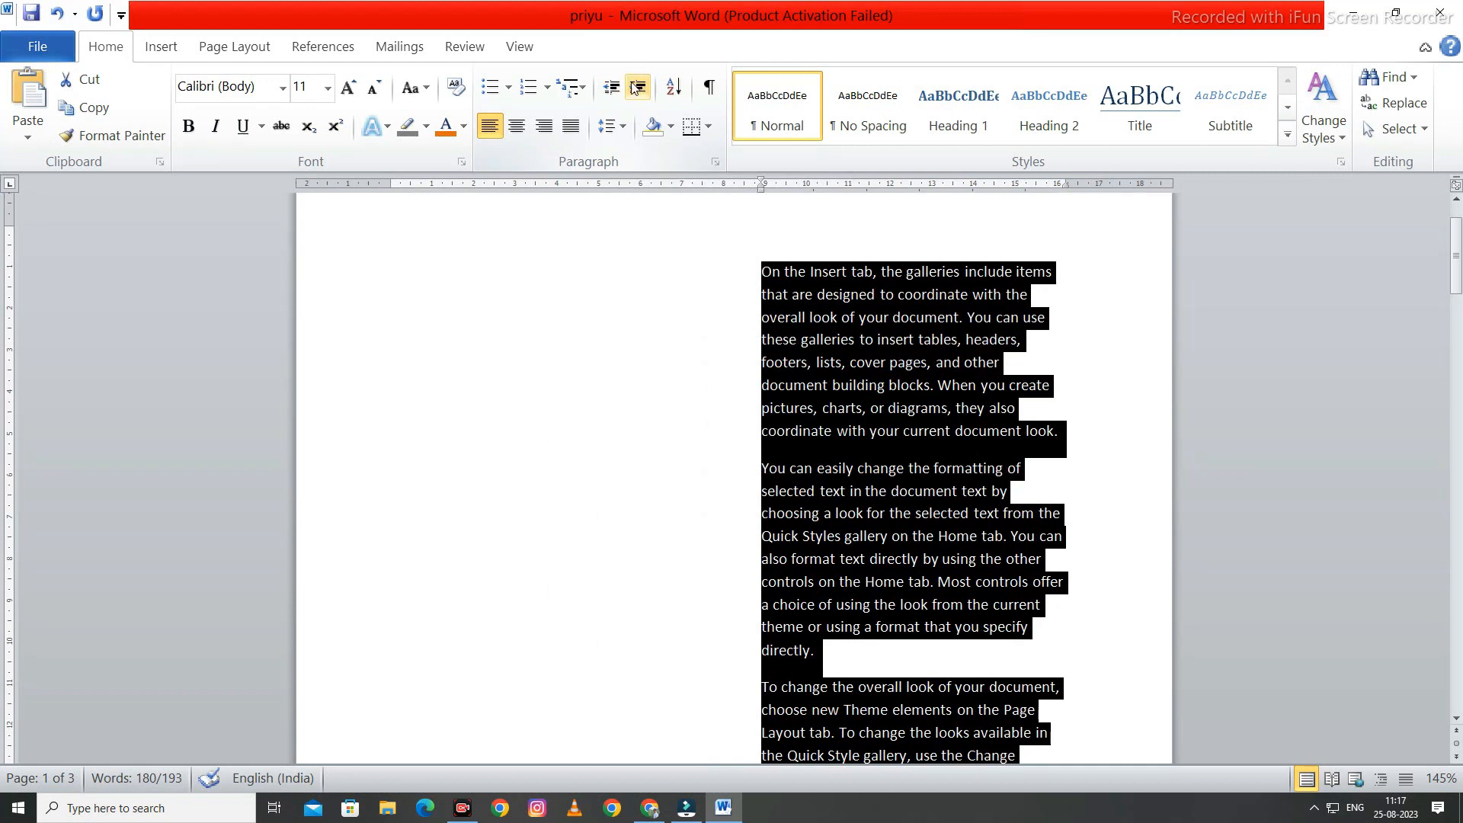
- Decrease the left indent of the three selected paragraphs level by level until they are back at the left margin
click(609, 89)
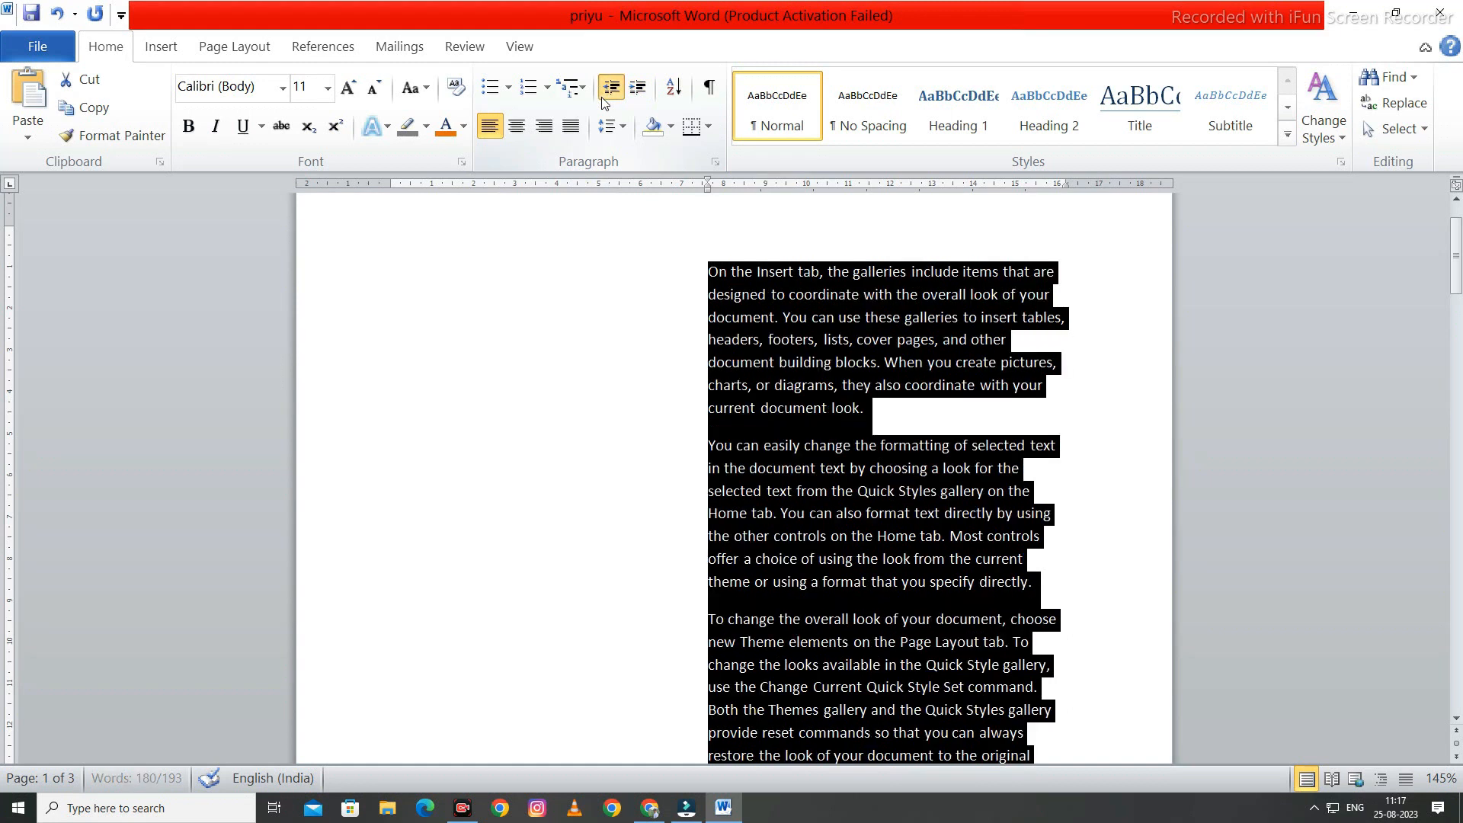
click(609, 89)
click(609, 89)
click(610, 89)
click(609, 89)
click(609, 89)
click(603, 98)
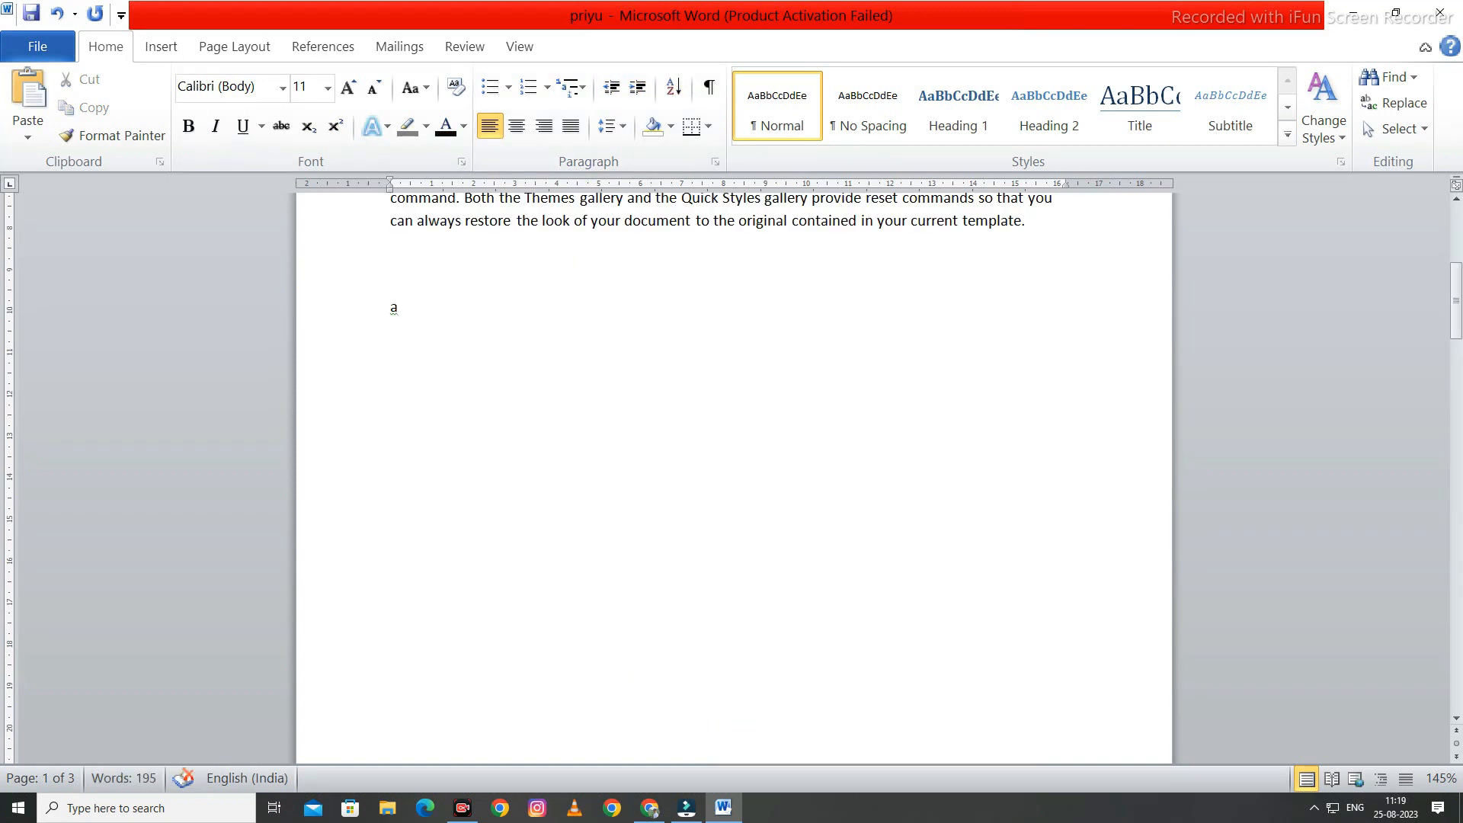
- Enter three first names on separate lines below the paragraphs
text(nshika)
key(Return)
text(pooja)
key(Return)
text(babita)
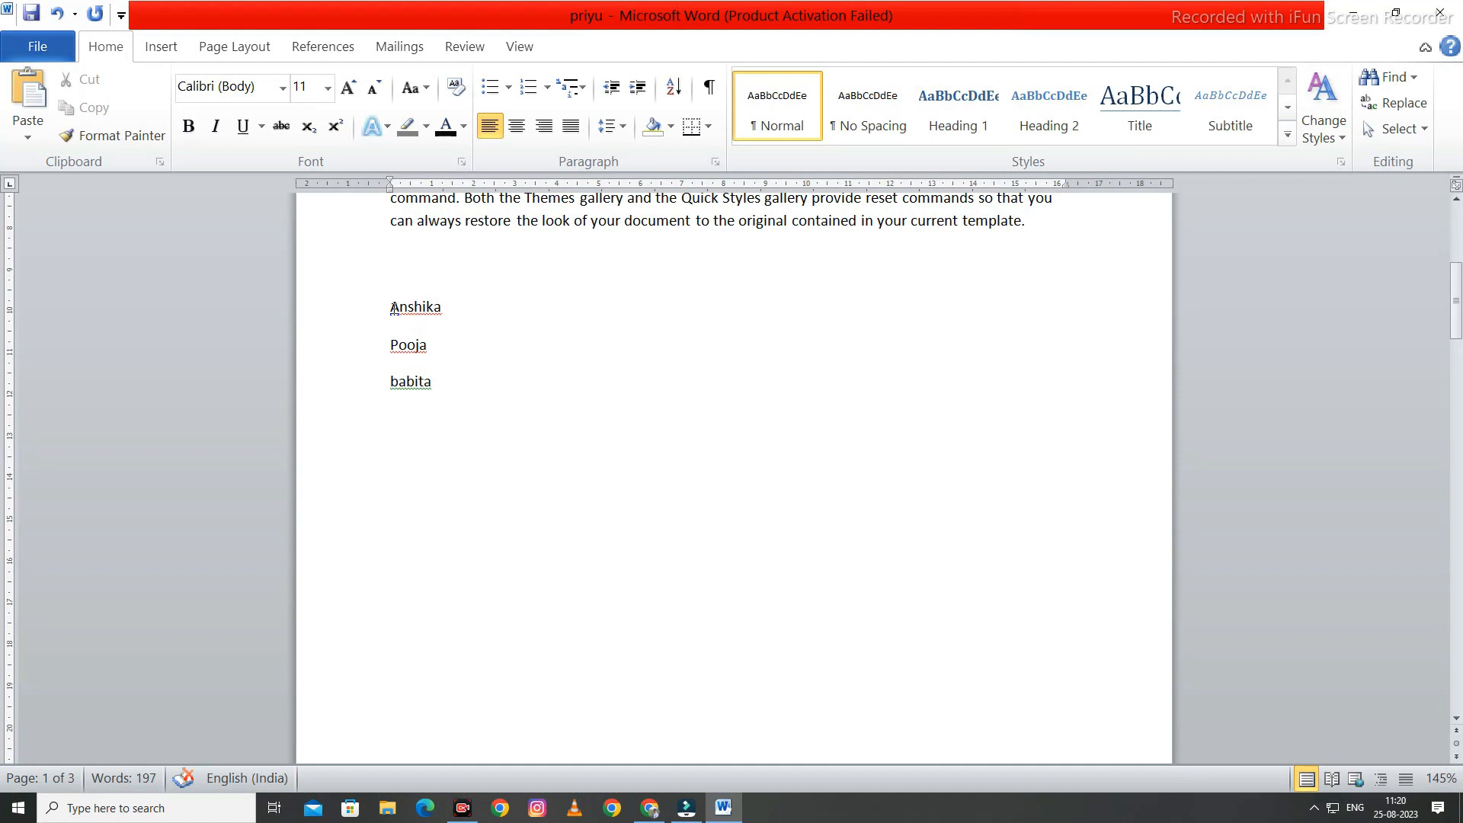
- Select the list of three names and sort it by paragraphs as text in descending order
mouse_move(395, 299)
drag(394, 307, 446, 388)
click(673, 86)
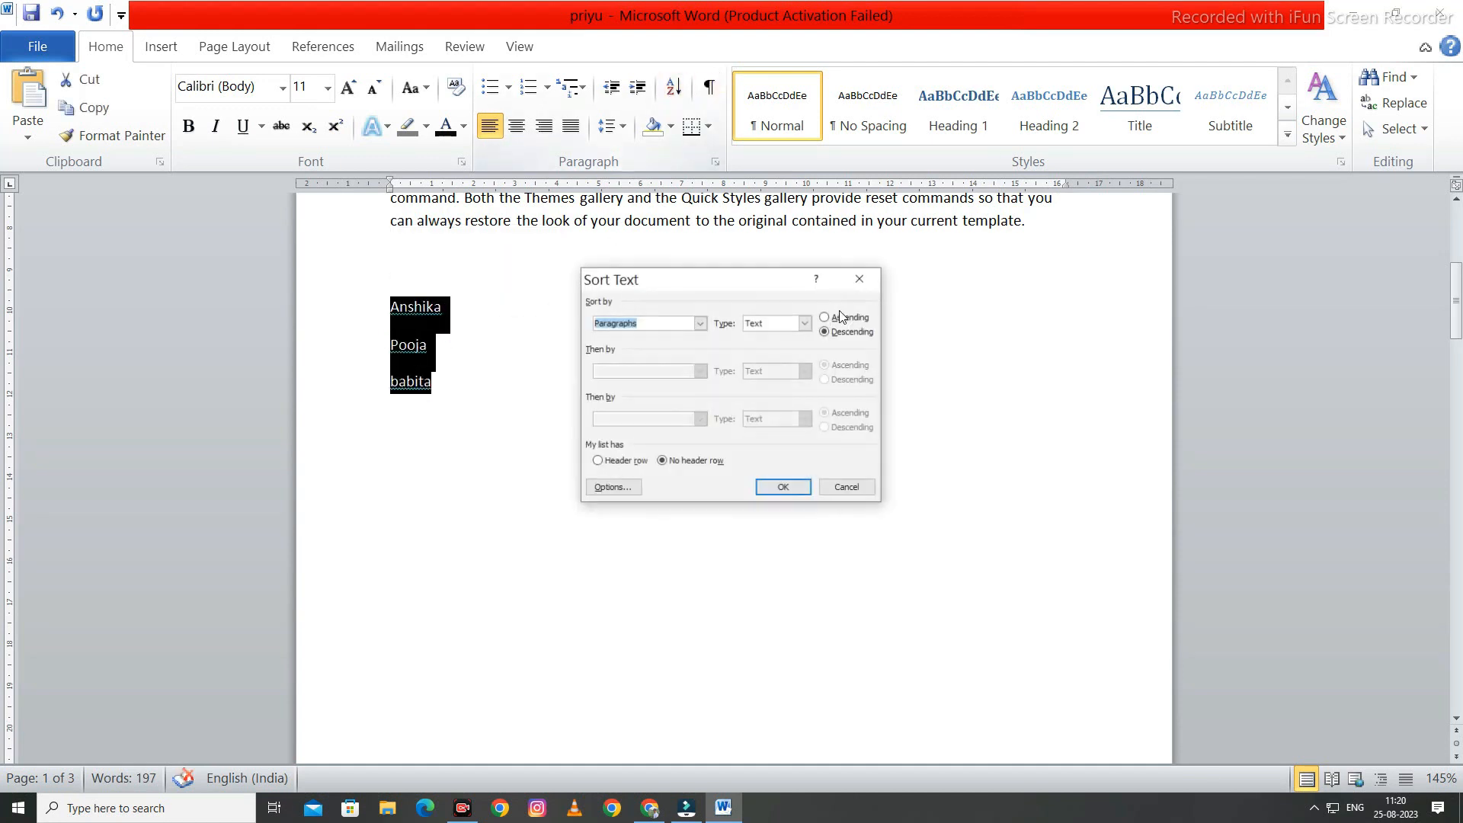
key(Return)
mouse_move(396, 461)
drag(395, 461, 445, 542)
click(674, 86)
click(846, 332)
click(785, 492)
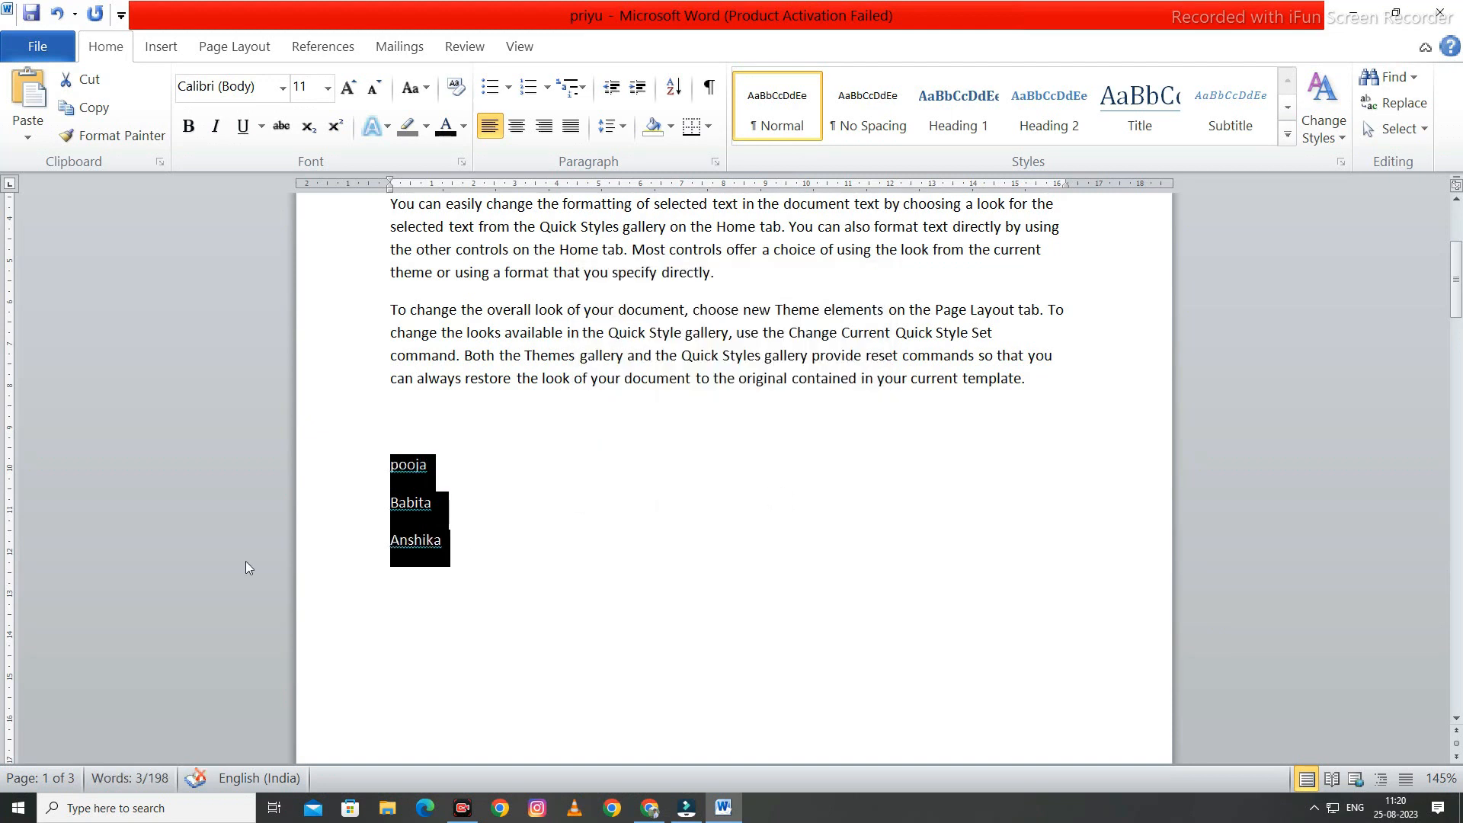
- Ignore the proofing marks on the first name in the sorted list
click(607, 503)
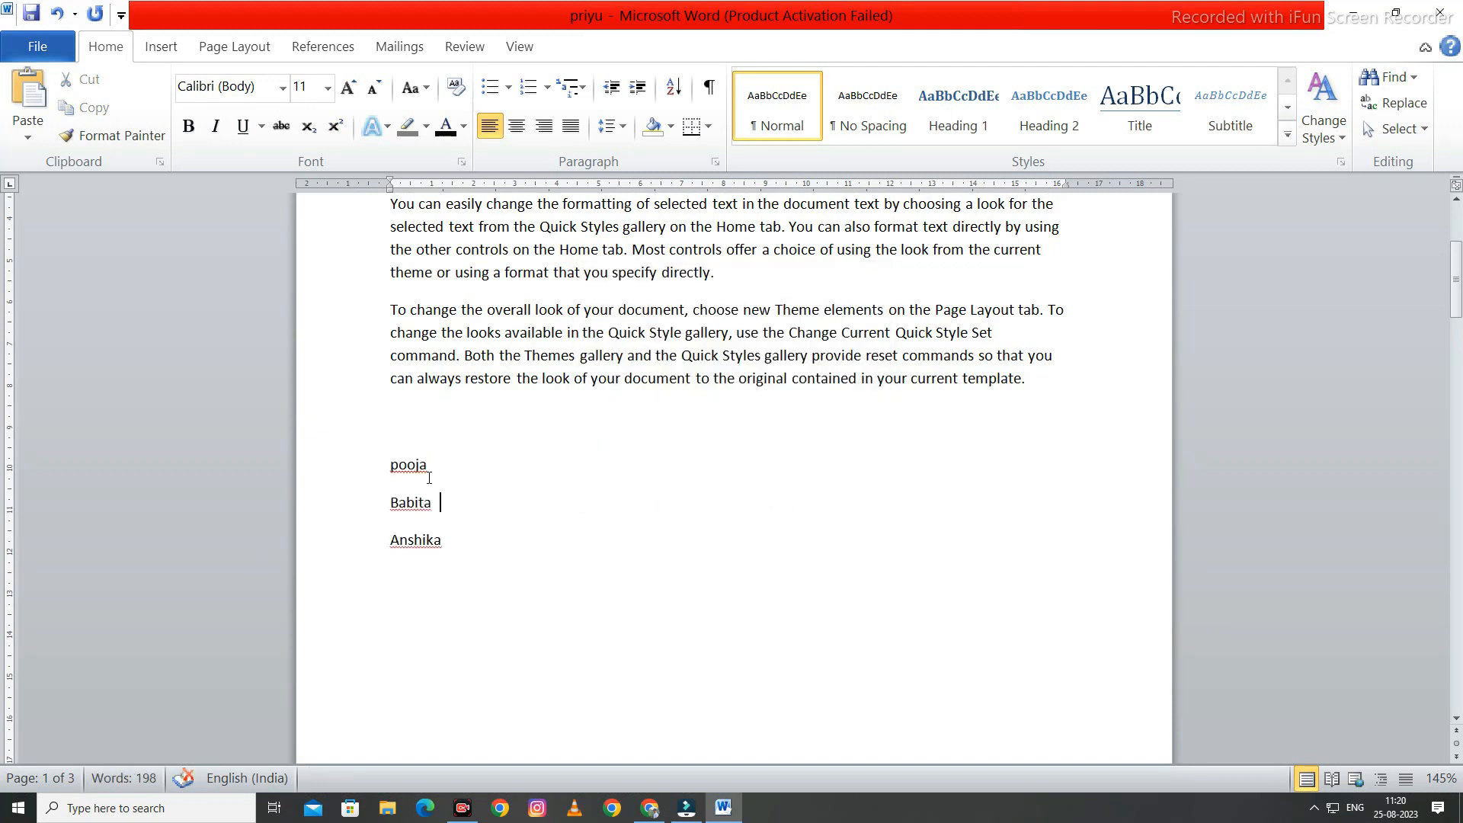
right_click(401, 470)
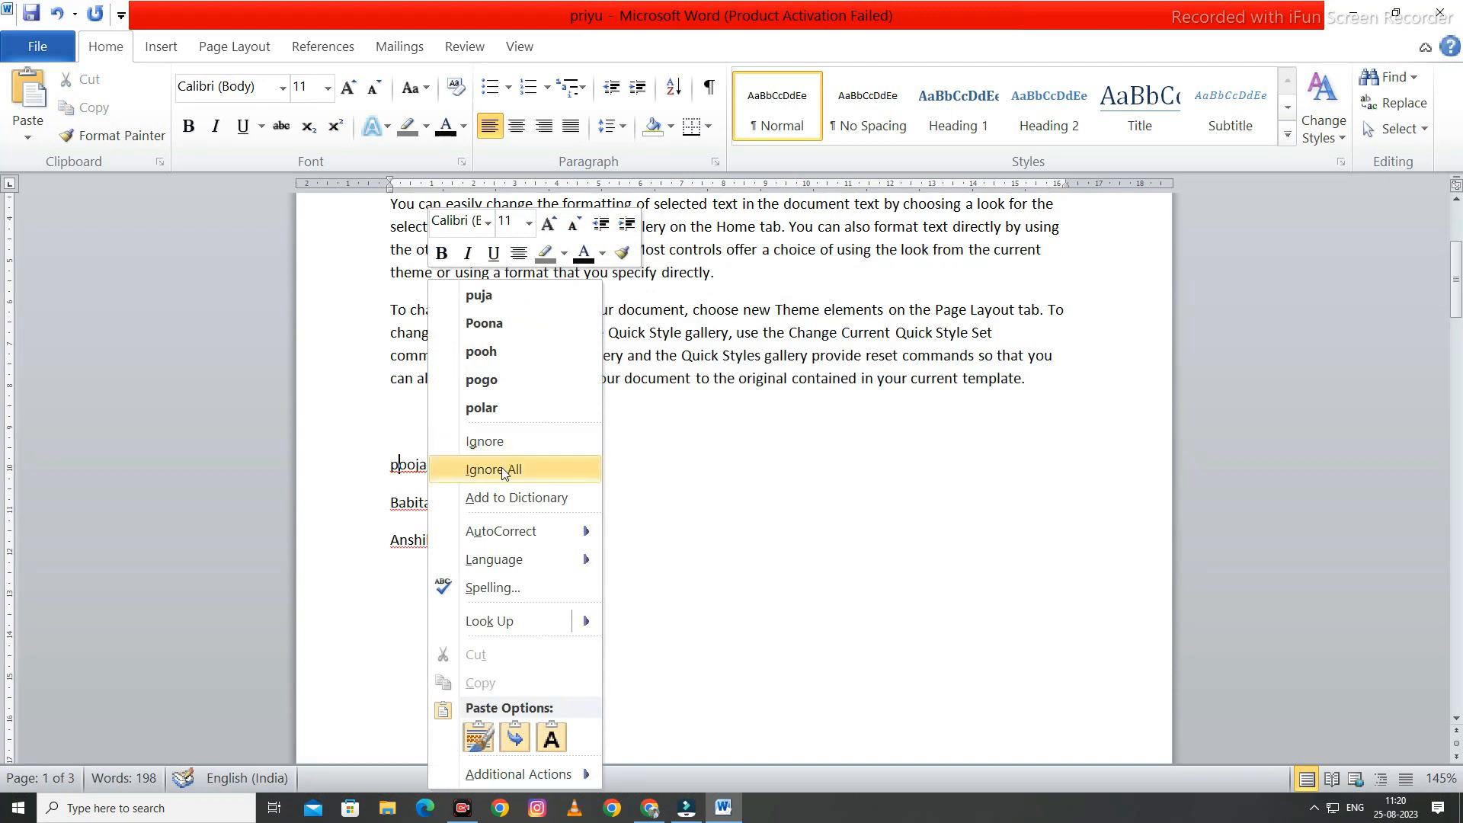
click(495, 442)
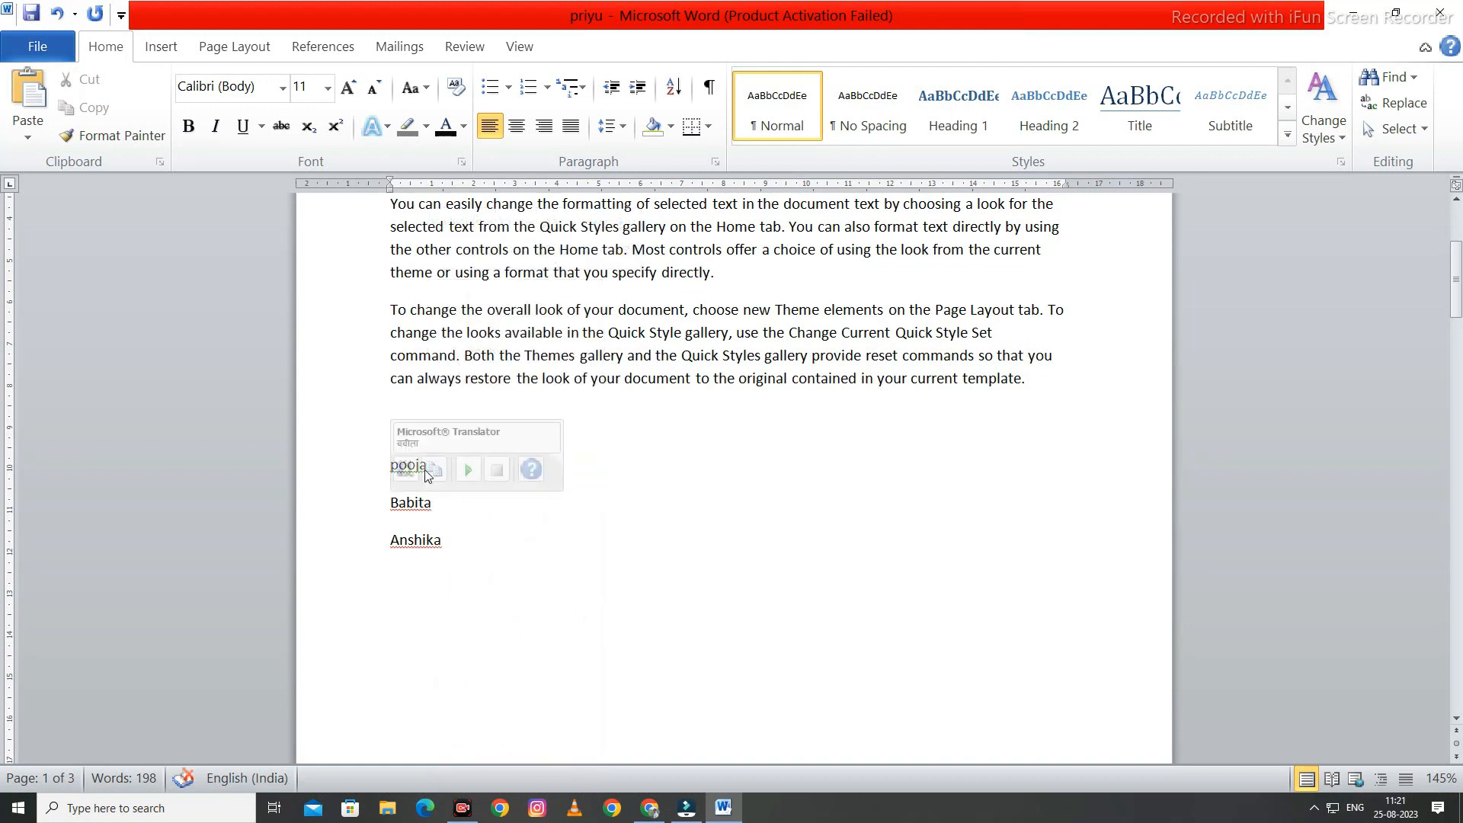
click(462, 510)
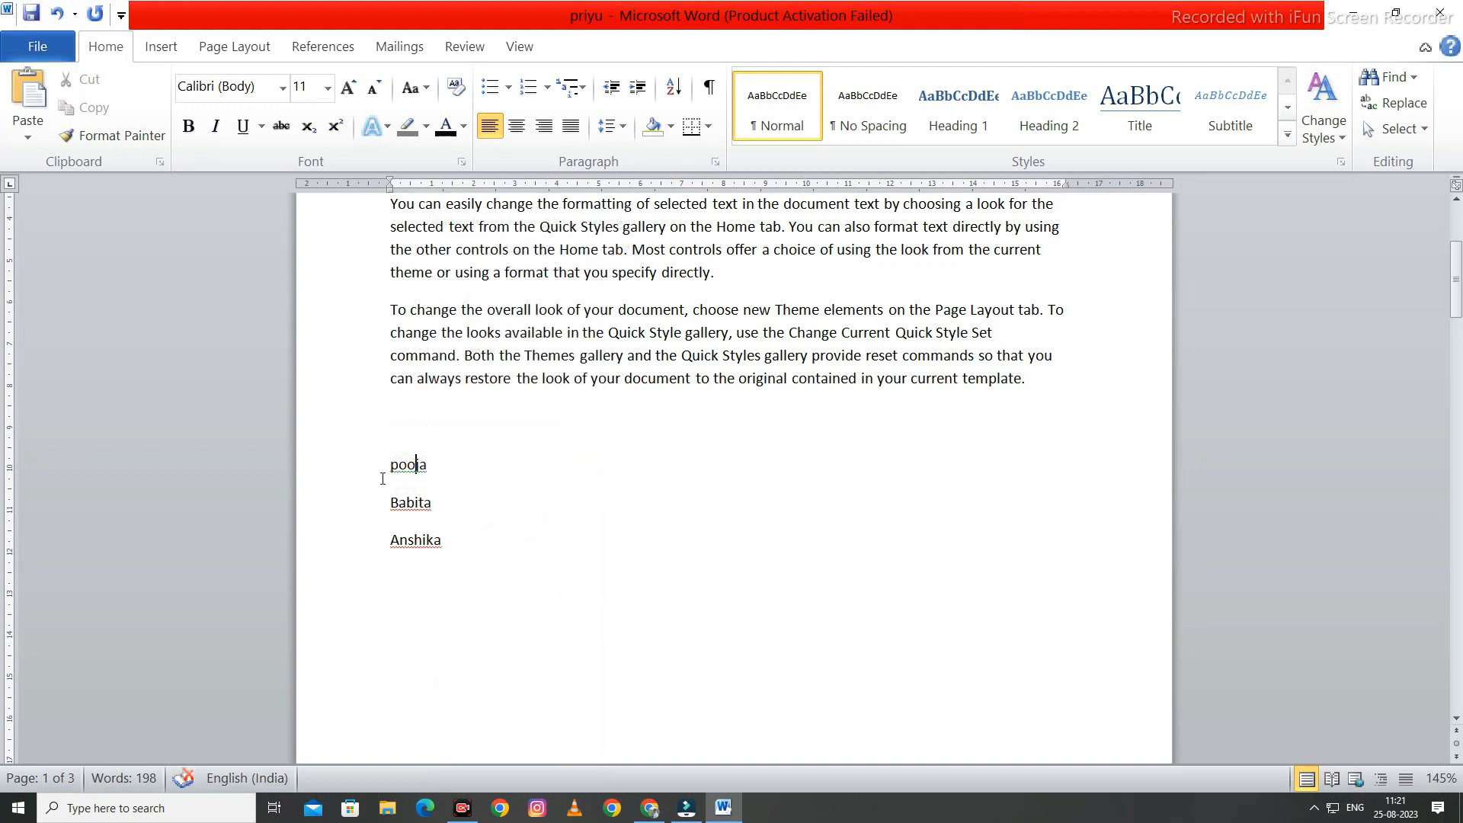
right_click(461, 472)
click(503, 524)
- Select the three paragraphs above the names and try center, right and justified alignment on them
mouse_move(422, 504)
scroll(529, 358, up, 4)
drag(409, 369, 1032, 663)
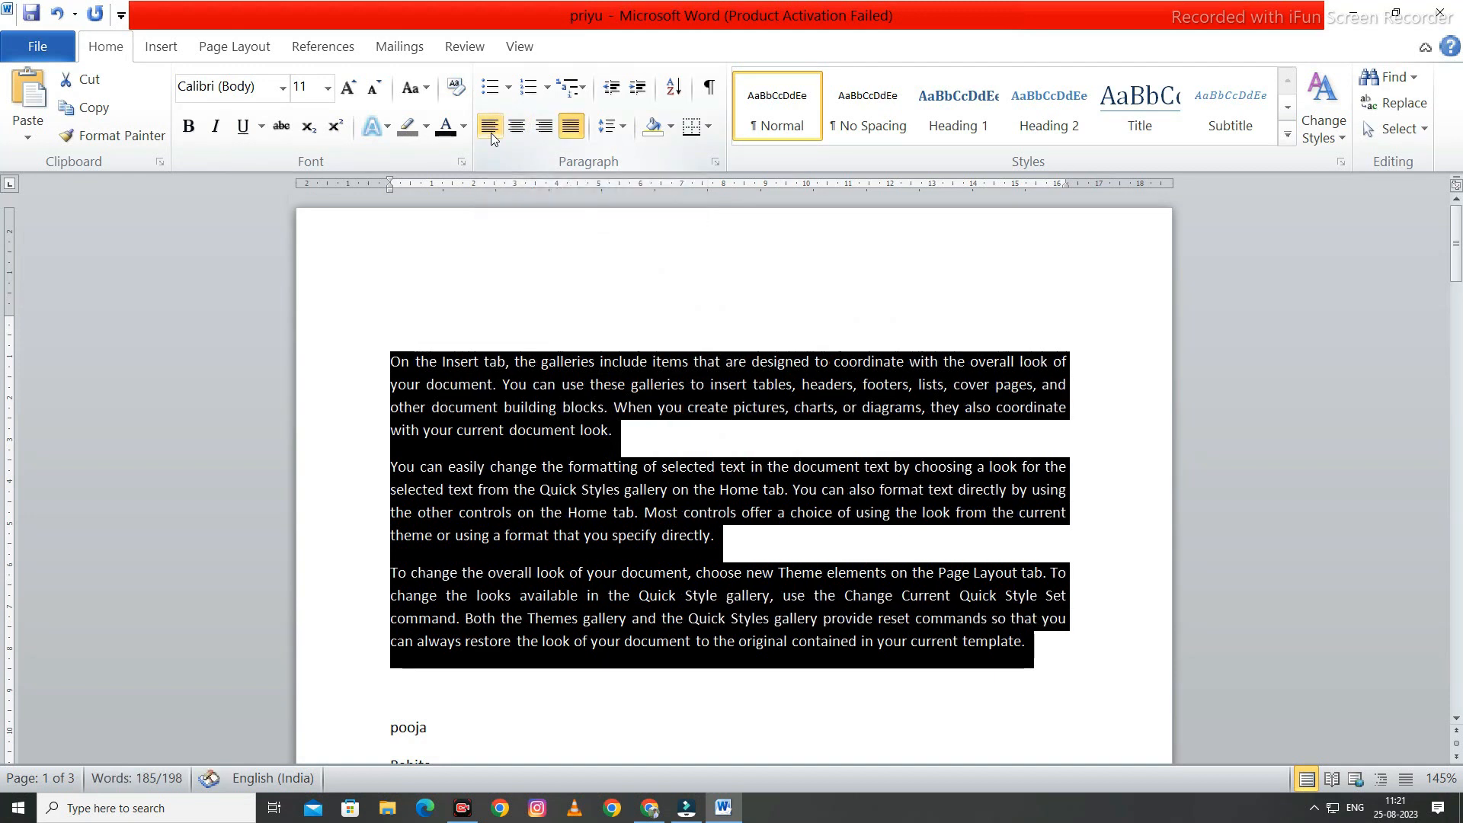
click(523, 129)
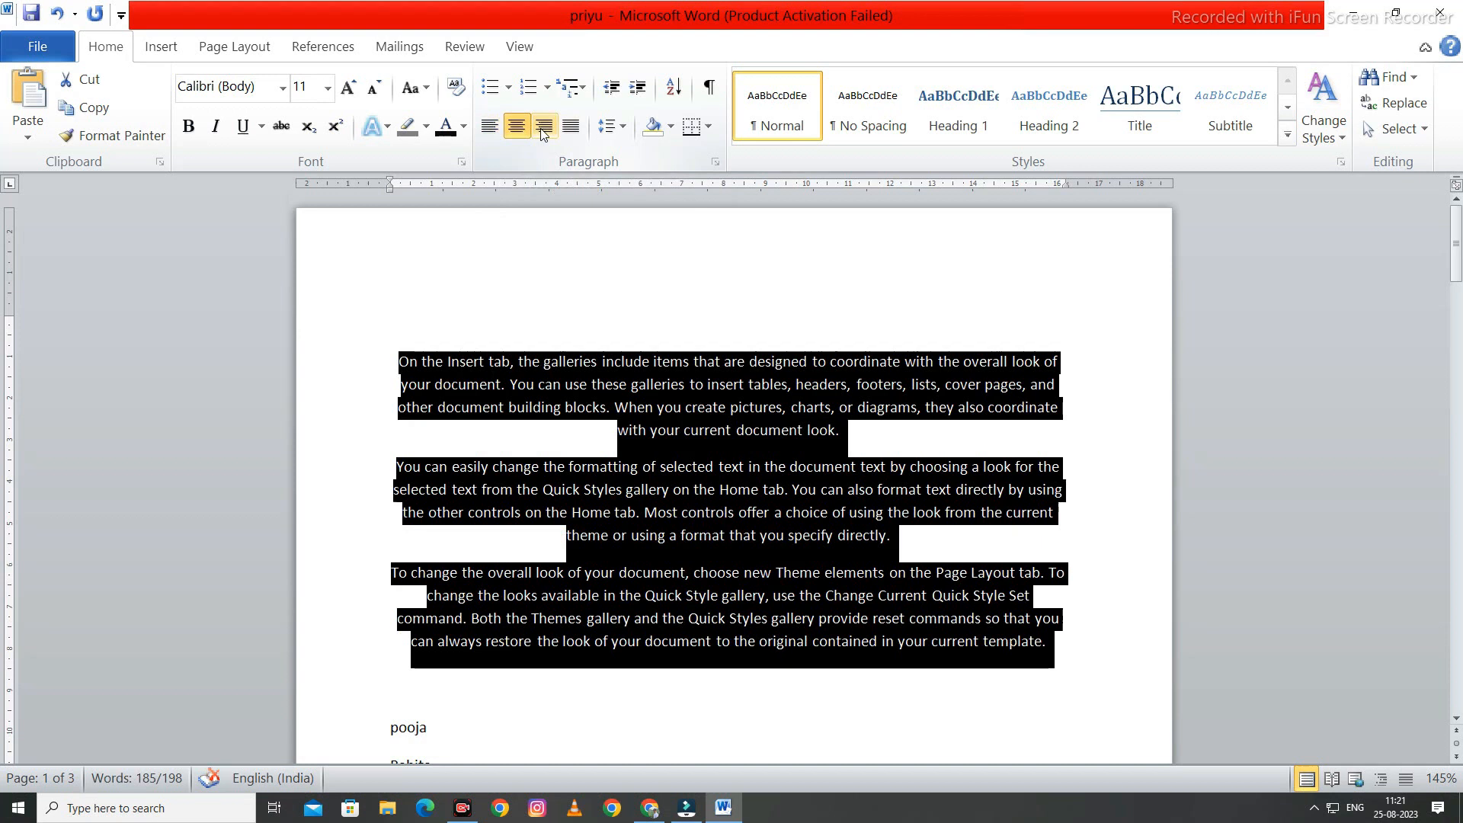
click(544, 126)
double_click(575, 131)
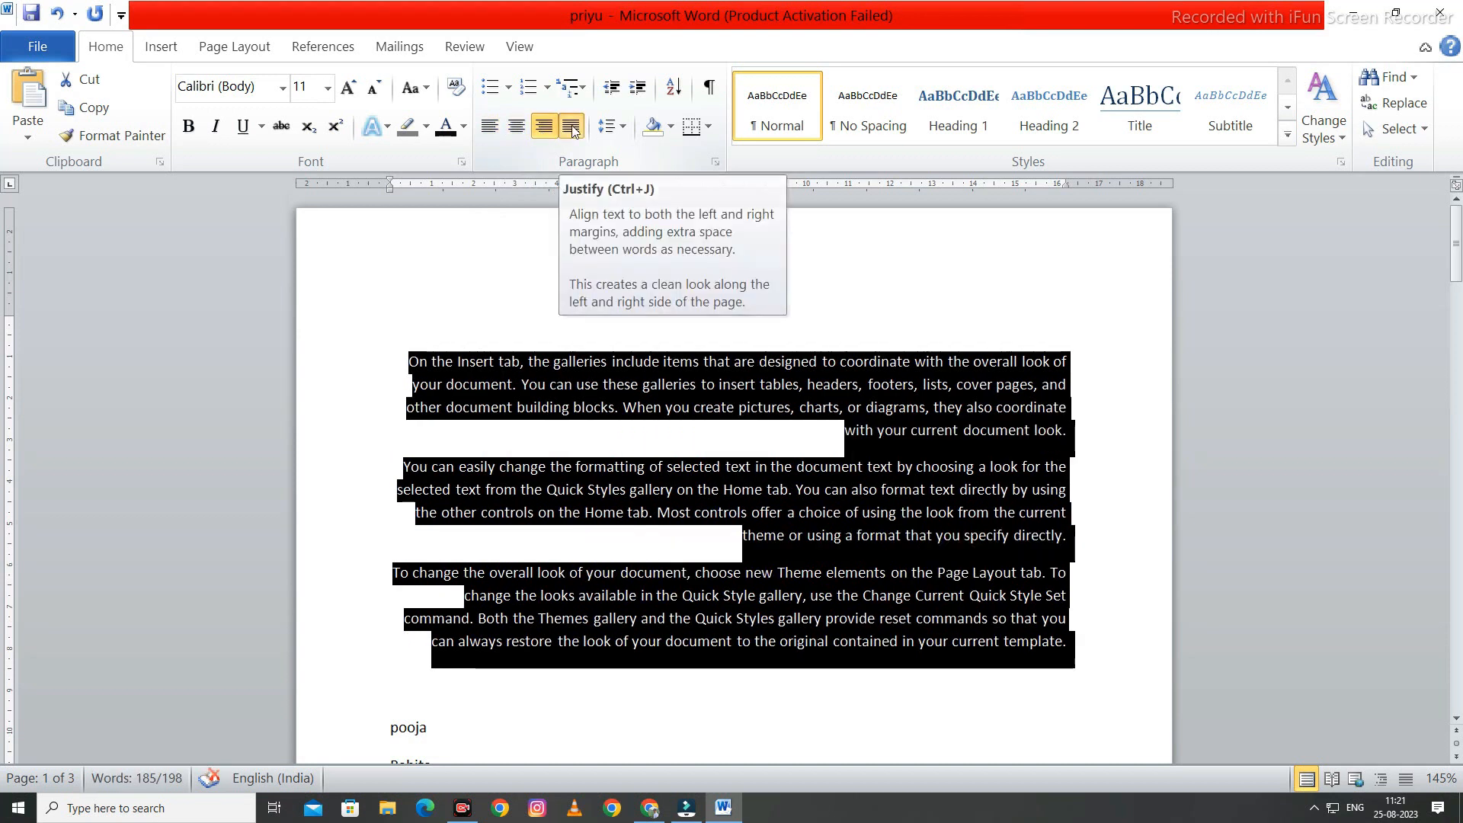
- Set the line spacing of the three selected paragraphs to 2.5 and open the shading color choices for them
click(623, 128)
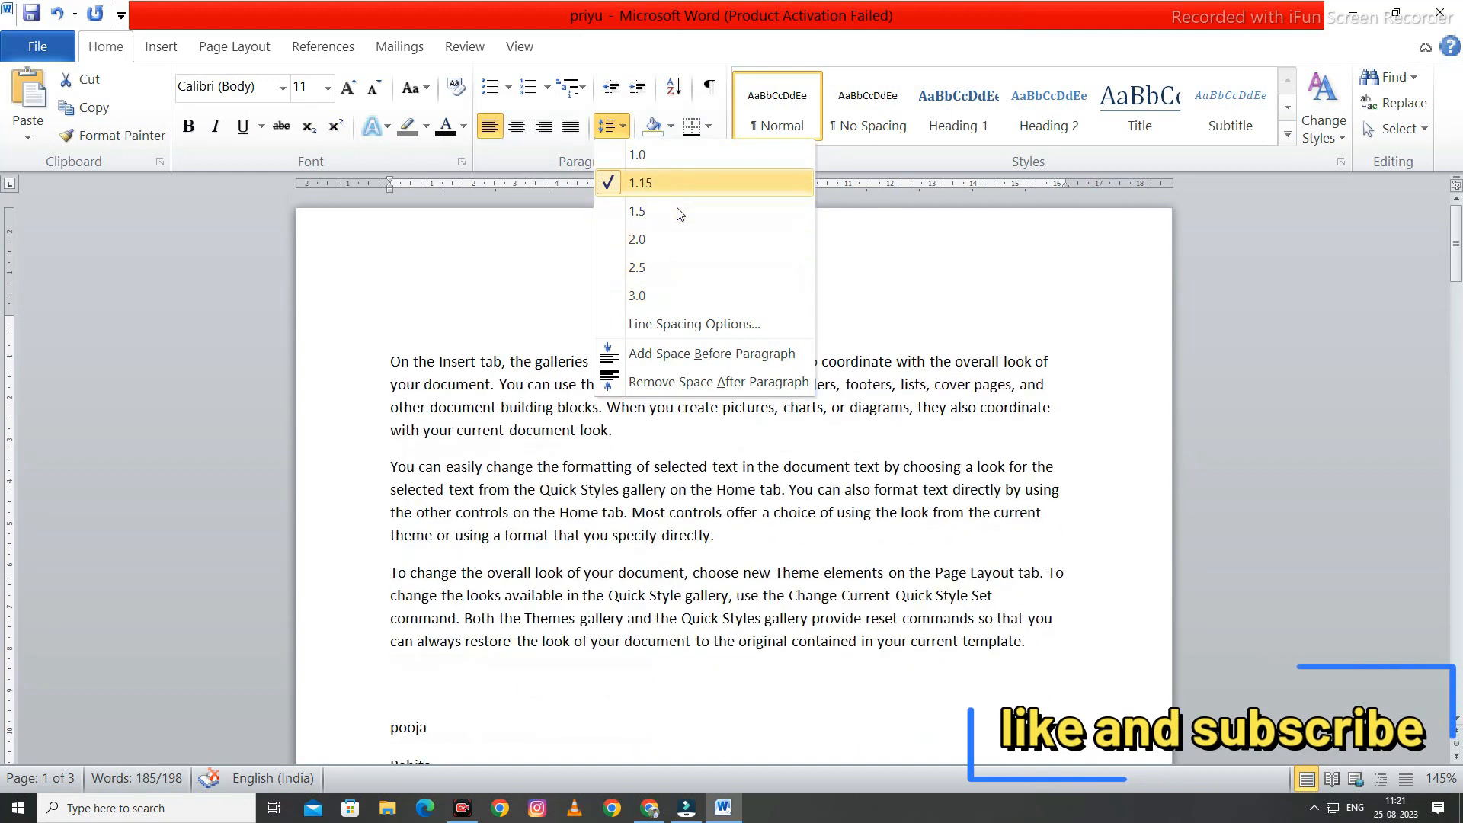
click(674, 267)
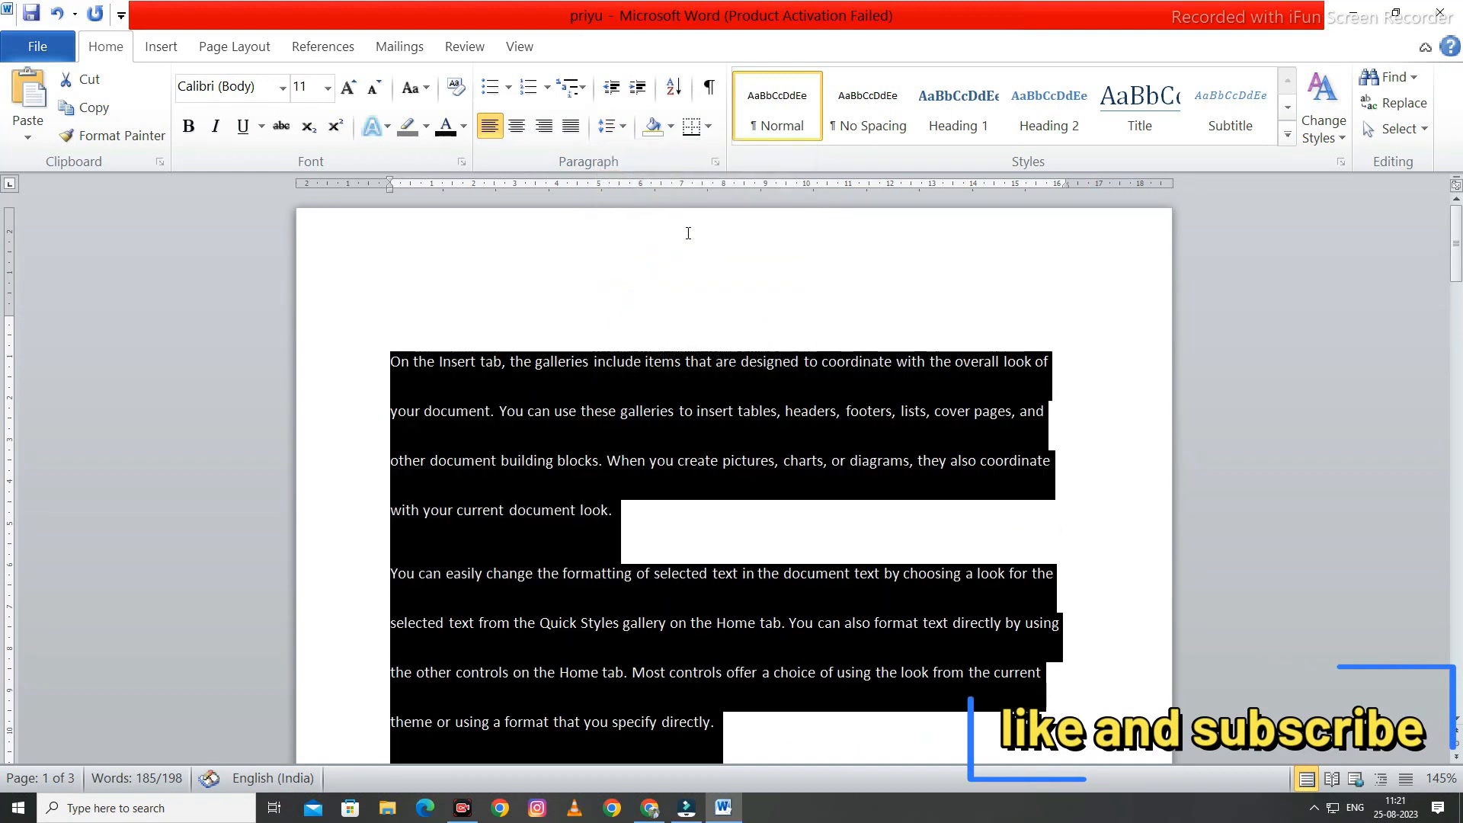
click(669, 126)
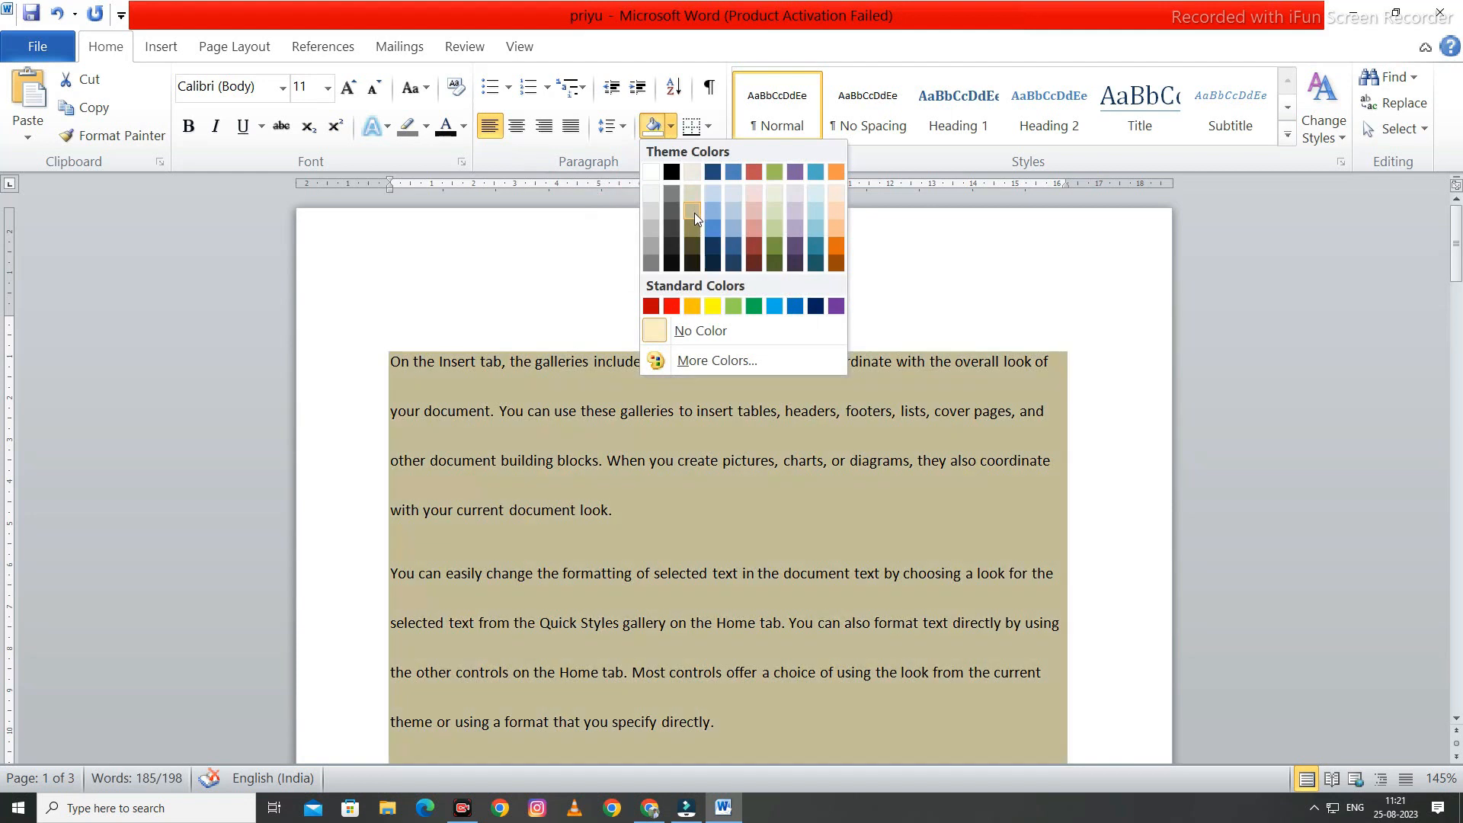